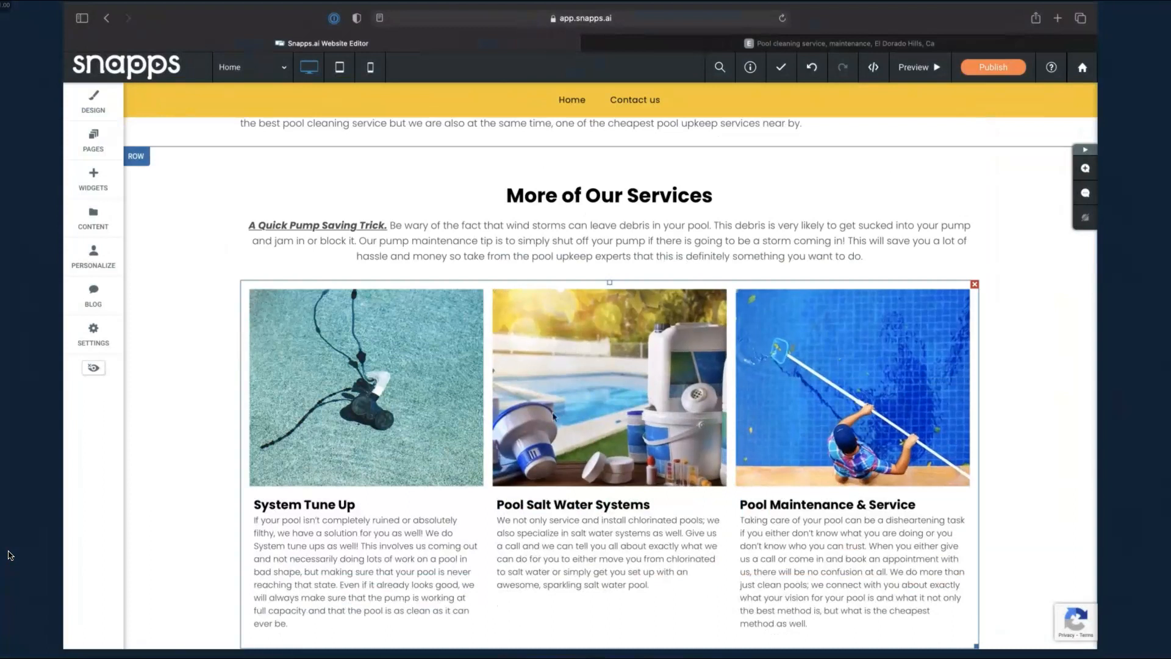
# Replace the 'Cras finibus elit a sapien varius' heading below the hero with 'My title'
pyautogui.scroll(-3, 553, 427)
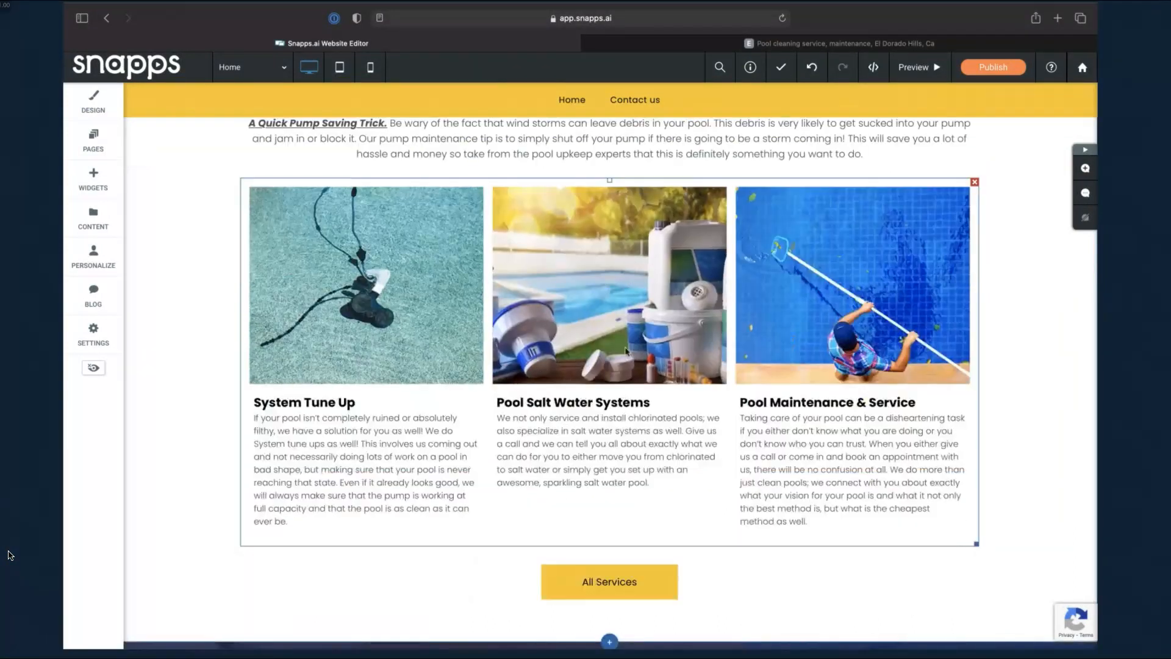
pyautogui.scroll(20, 626, 351)
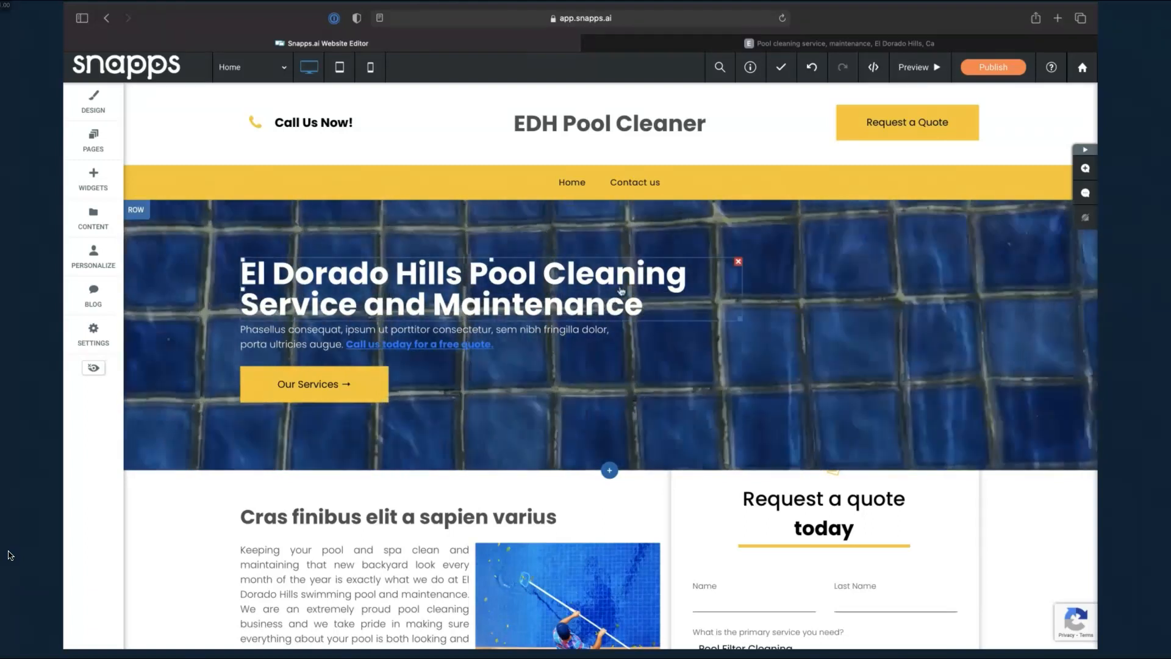
pyautogui.doubleClick(514, 527)
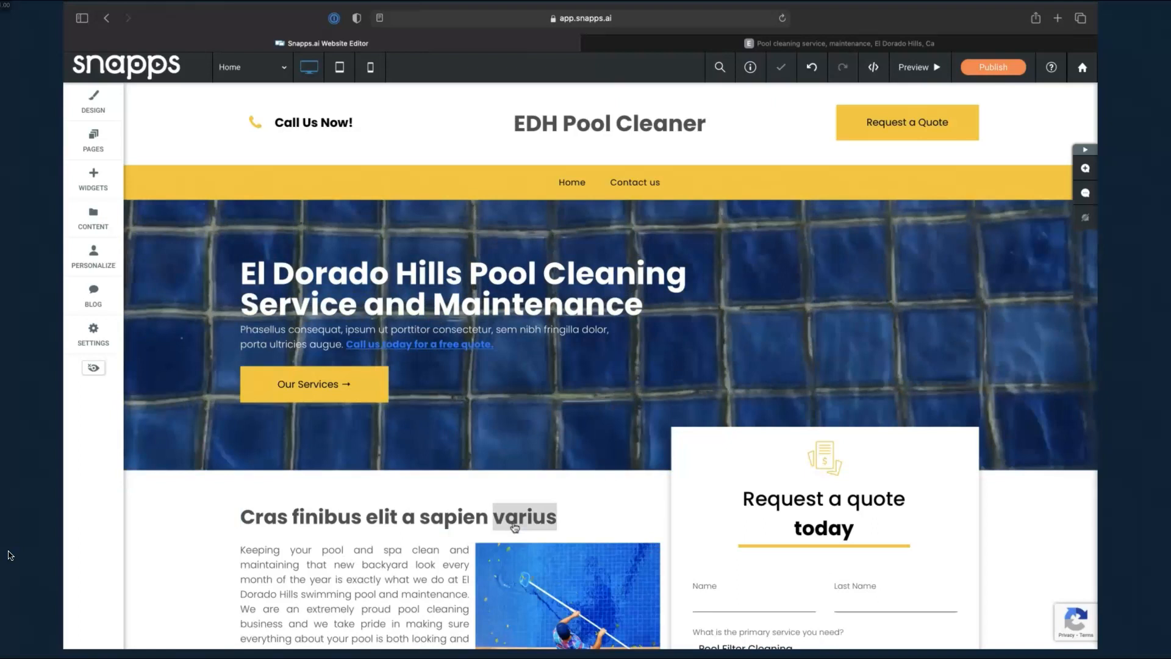
pyautogui.click(555, 519)
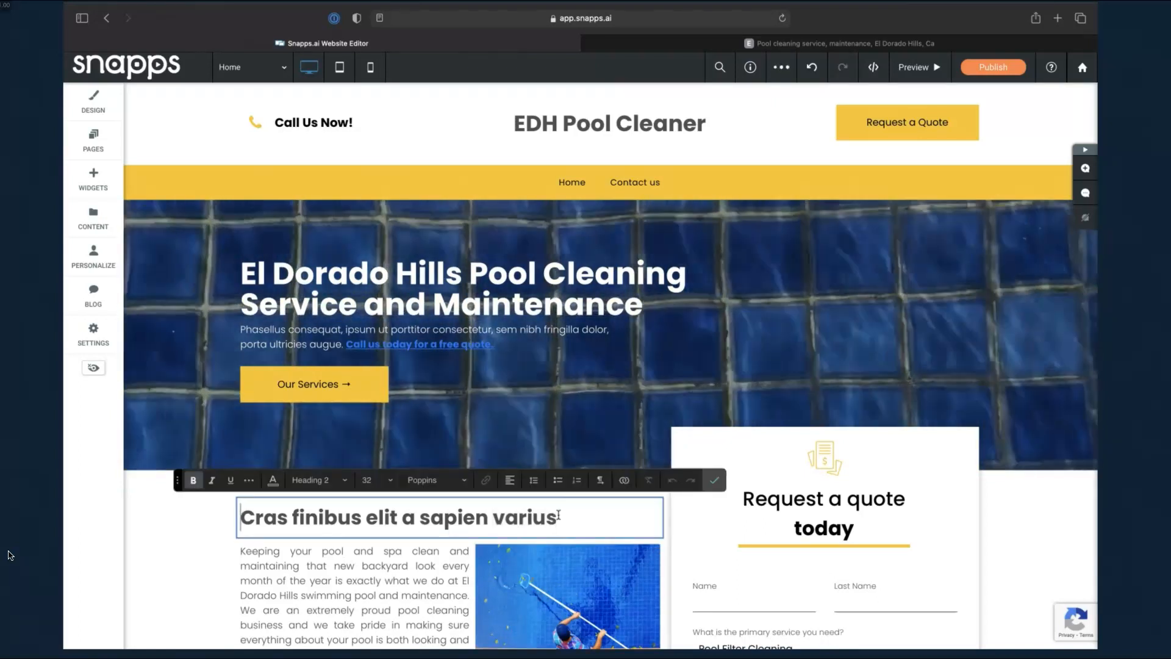
pyautogui.moveTo(475, 519); pyautogui.dragTo(427, 520)
pyautogui.click(380, 519)
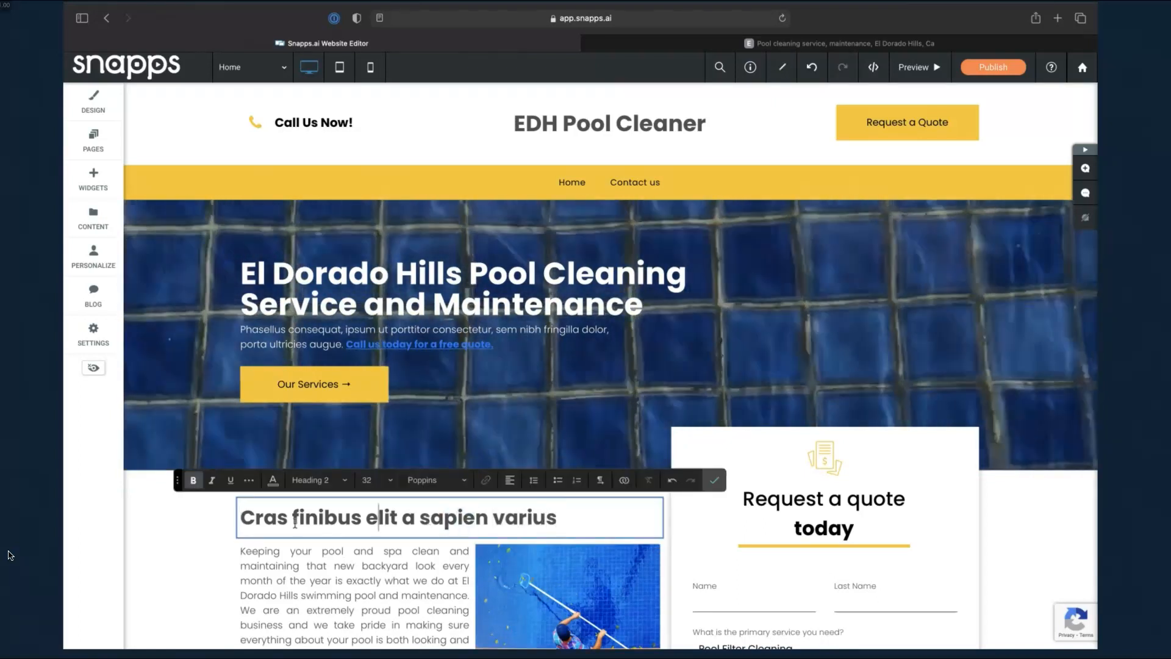
pyautogui.tripleClick(287, 518)
pyautogui.write('My')
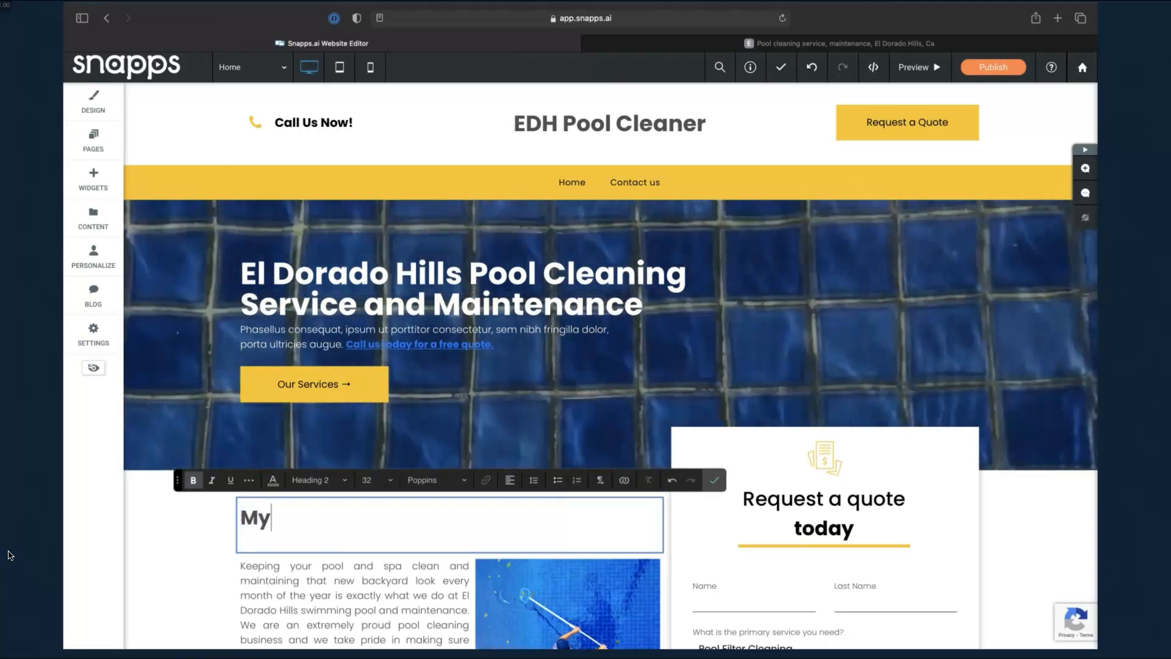
pyautogui.write(' title')
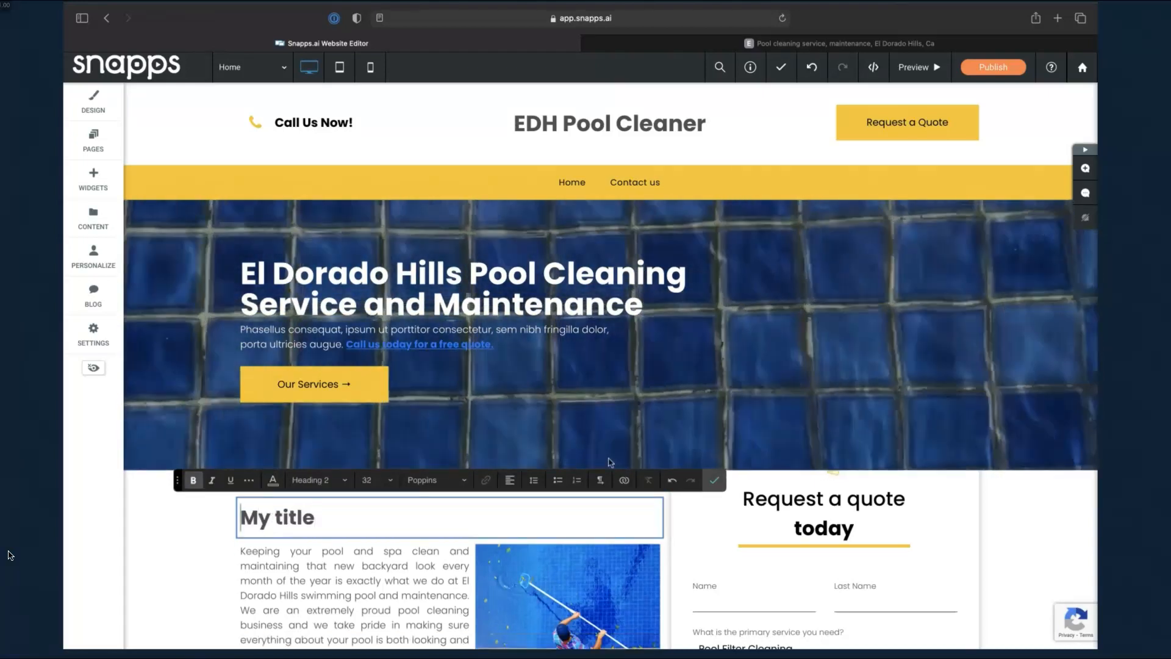
pyautogui.click(715, 480)
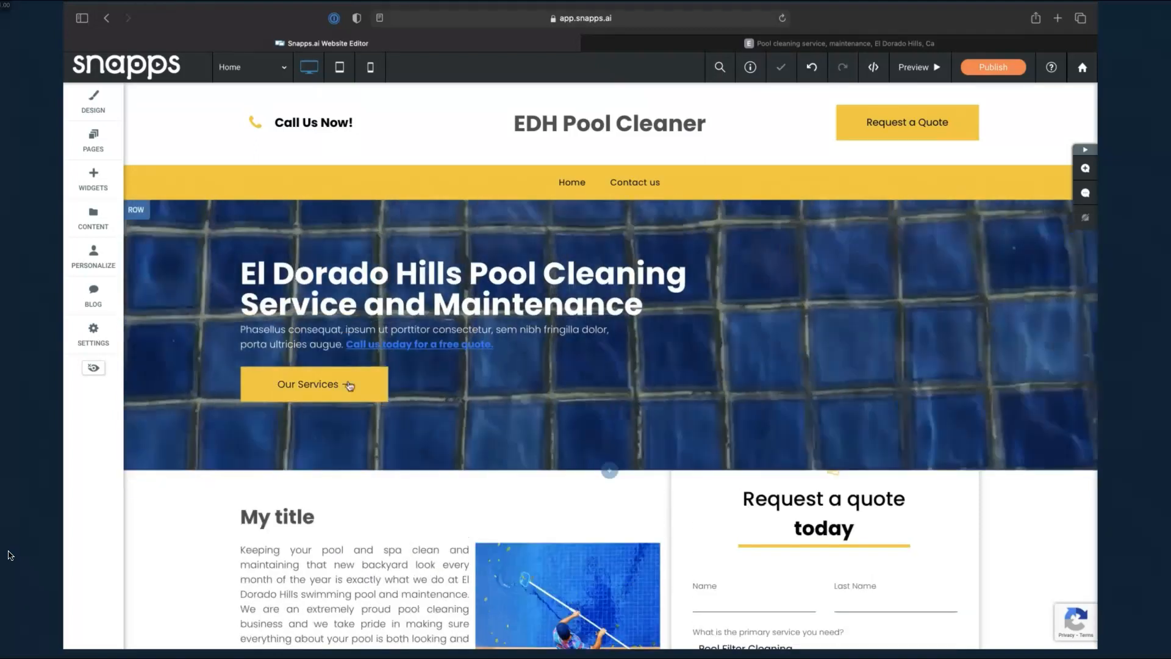
pyautogui.click(348, 384)
pyautogui.click(440, 425)
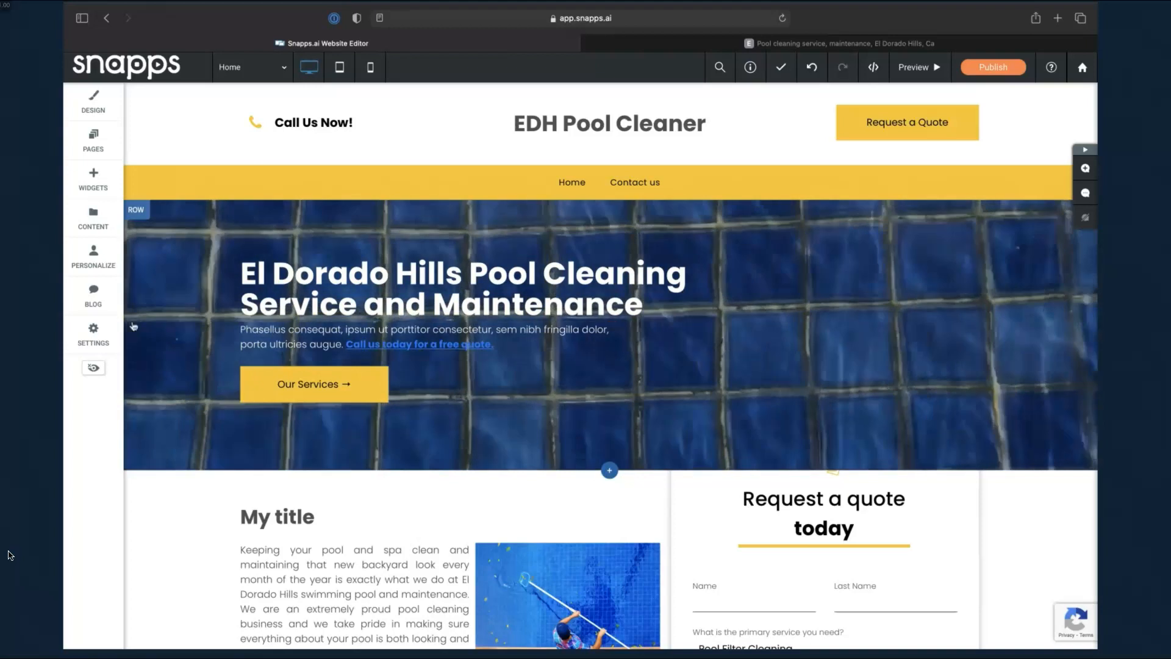
# Restore the site to the training-two-backup version and reopen Site Settings
pyautogui.click(101, 330)
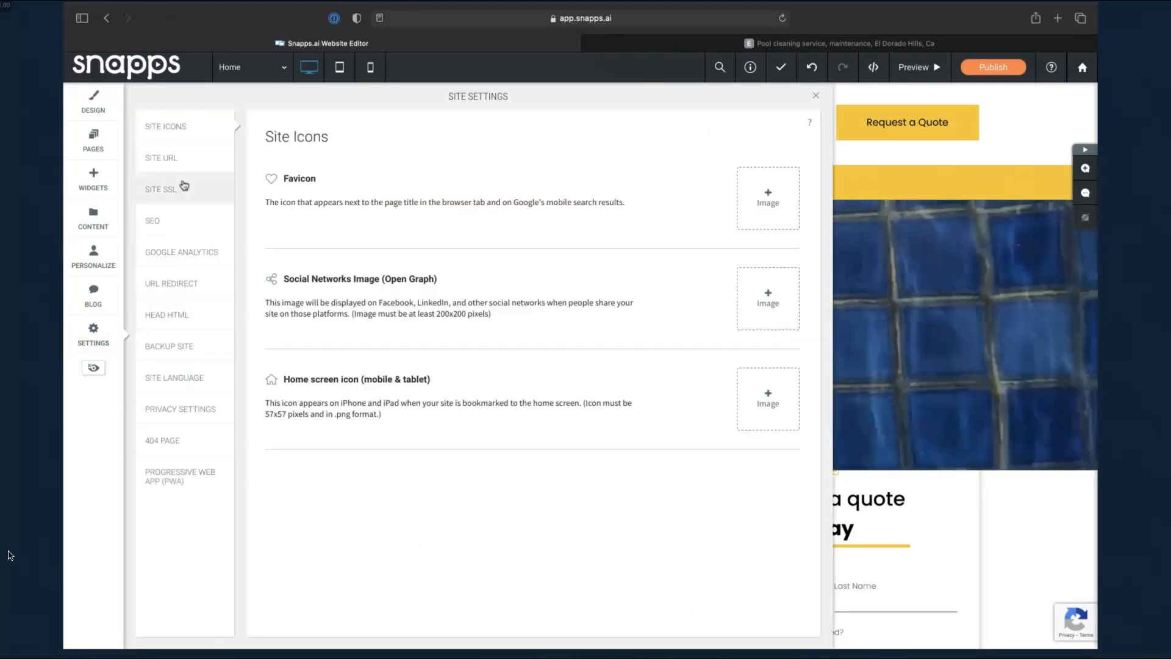
pyautogui.click(174, 354)
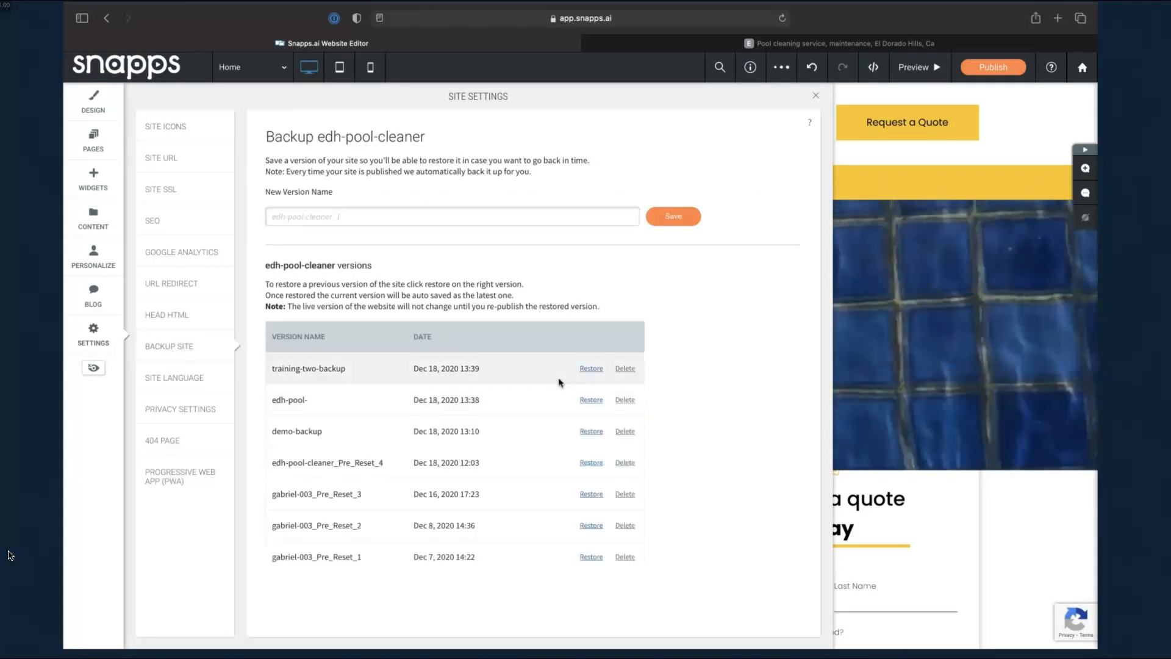
pyautogui.click(596, 368)
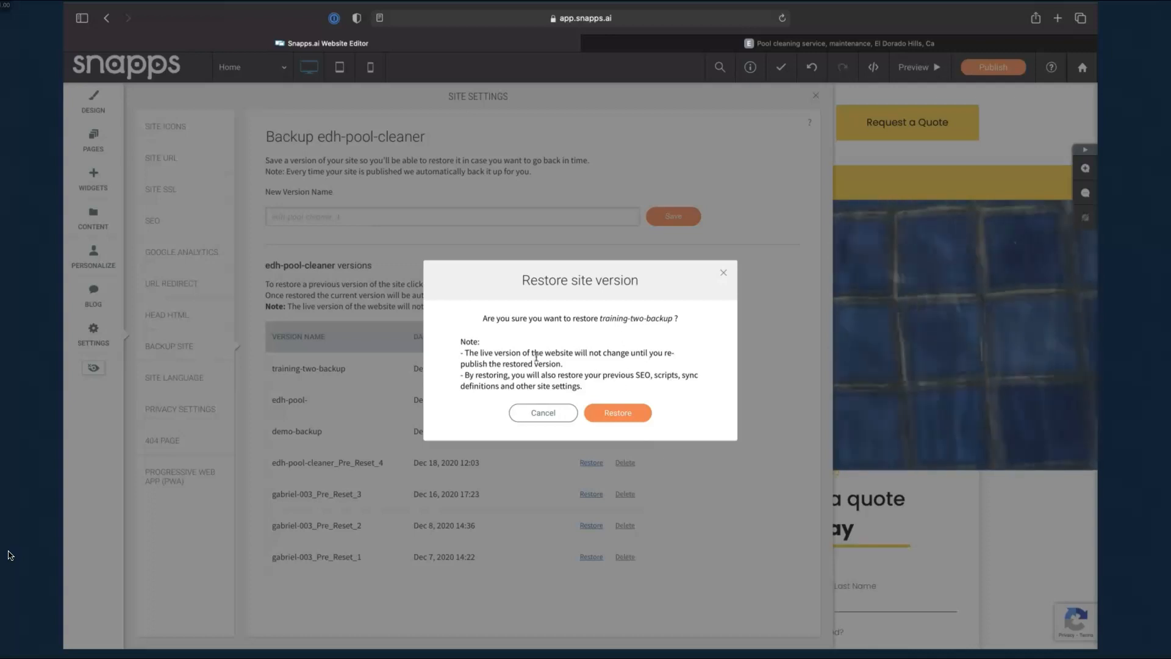
pyautogui.click(619, 413)
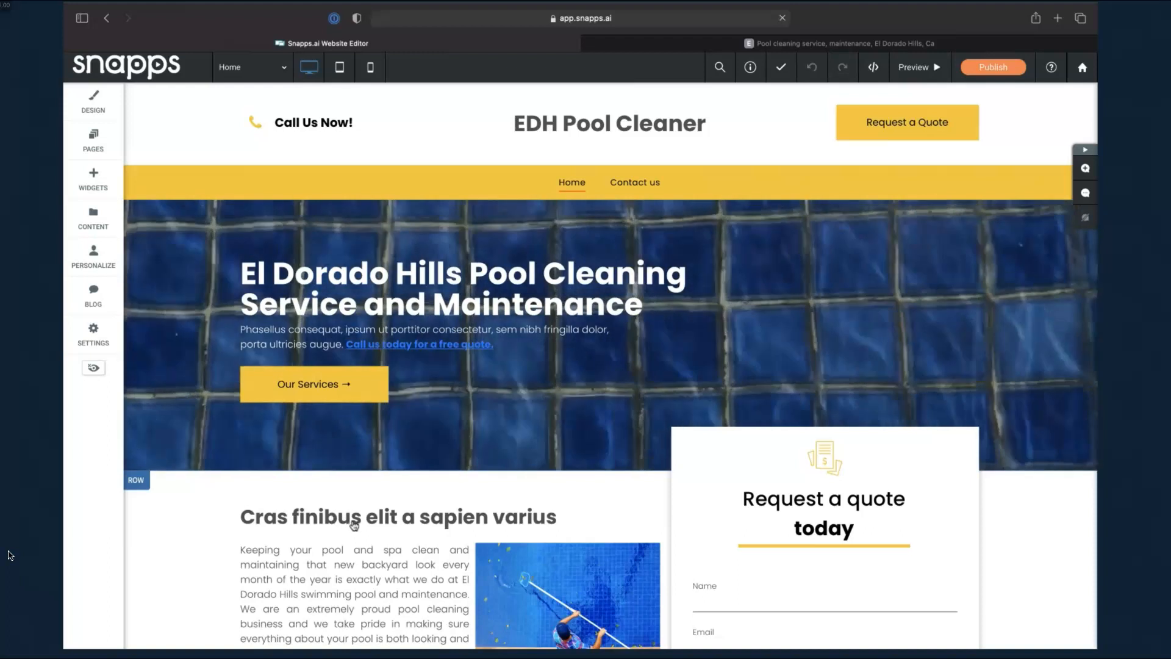
pyautogui.click(101, 331)
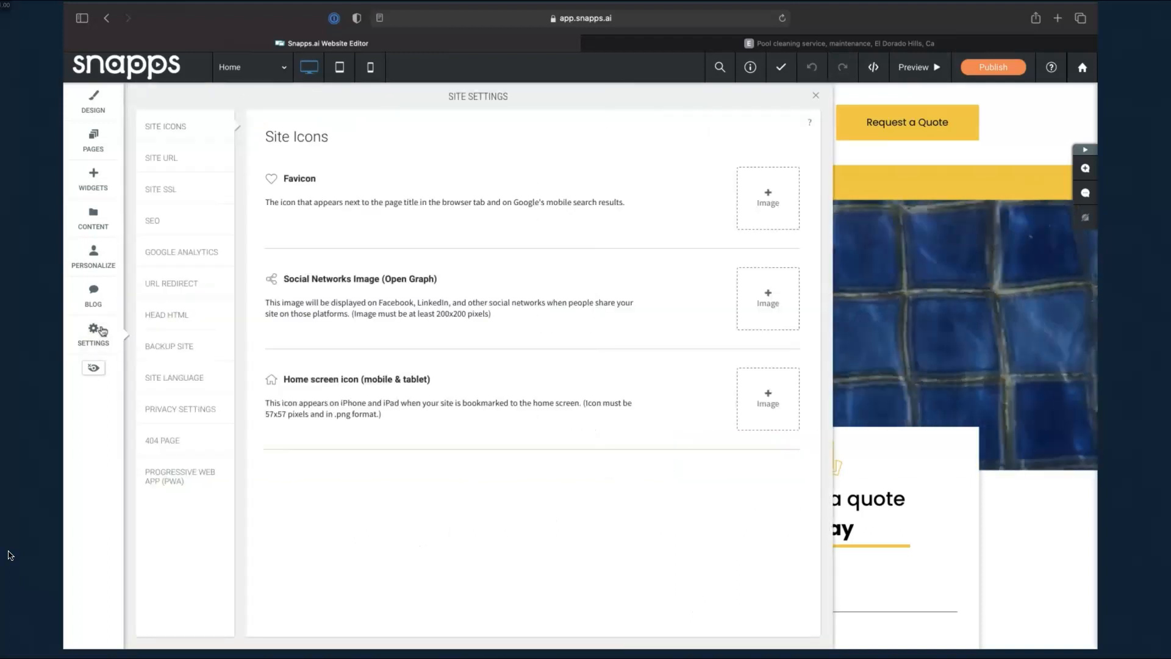
# Save a new site backup version named 'demo-backup2' and close Site Settings
pyautogui.click(162, 346)
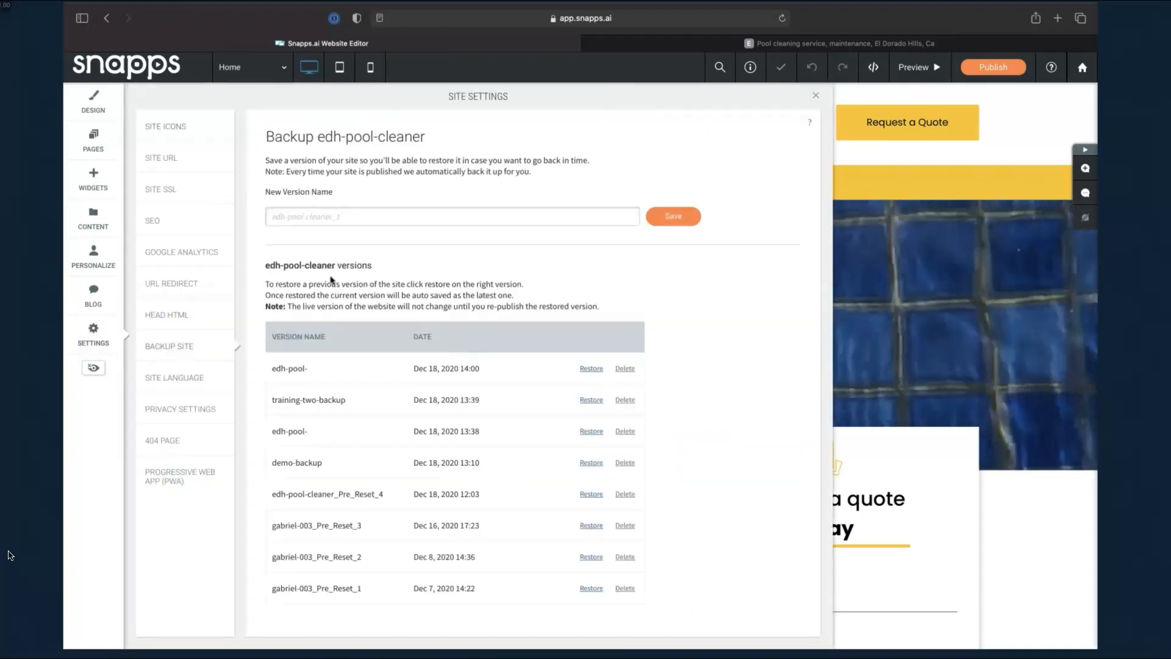
pyautogui.write('de')
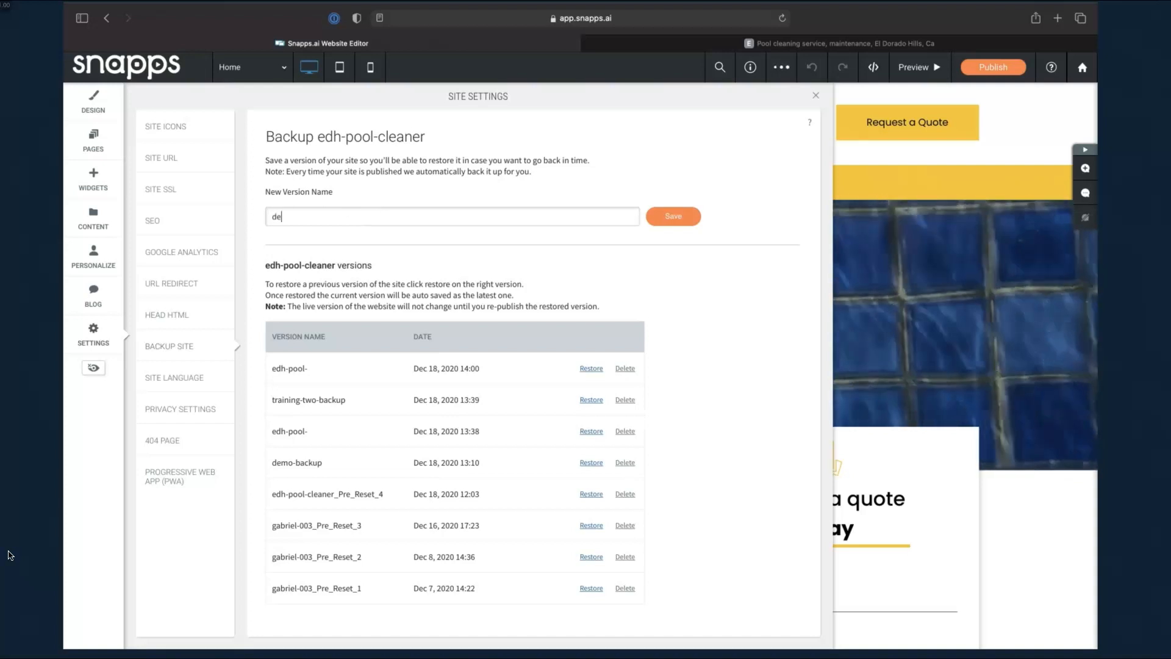
pyautogui.write('mo-backup')
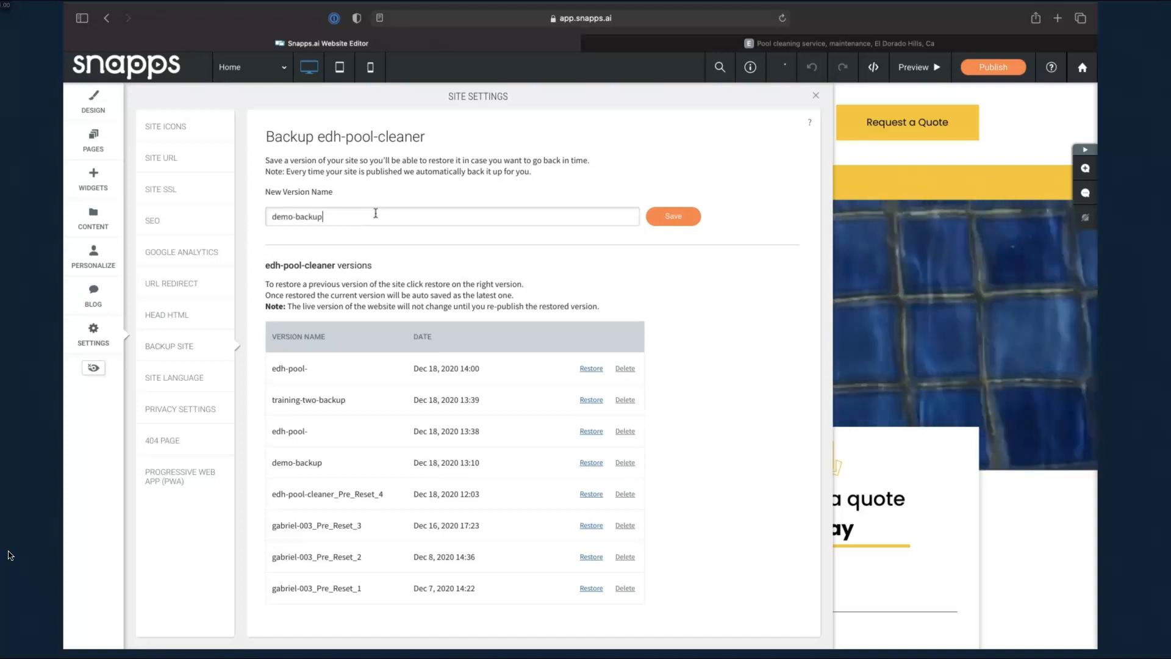
pyautogui.click(671, 217)
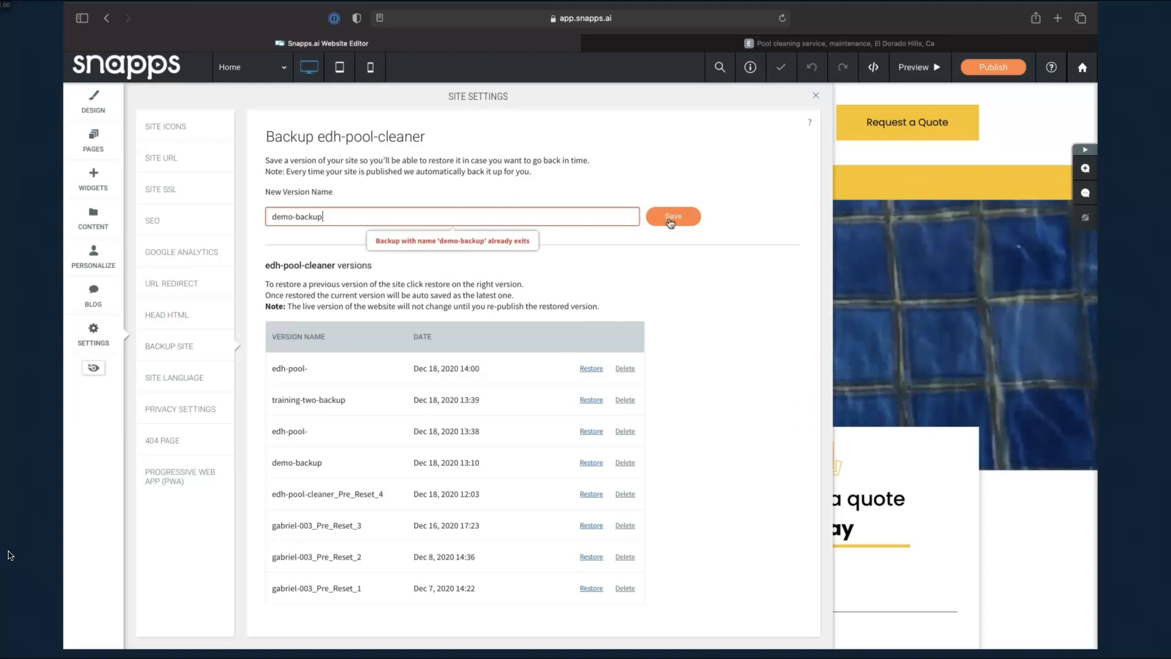
pyautogui.write('2')
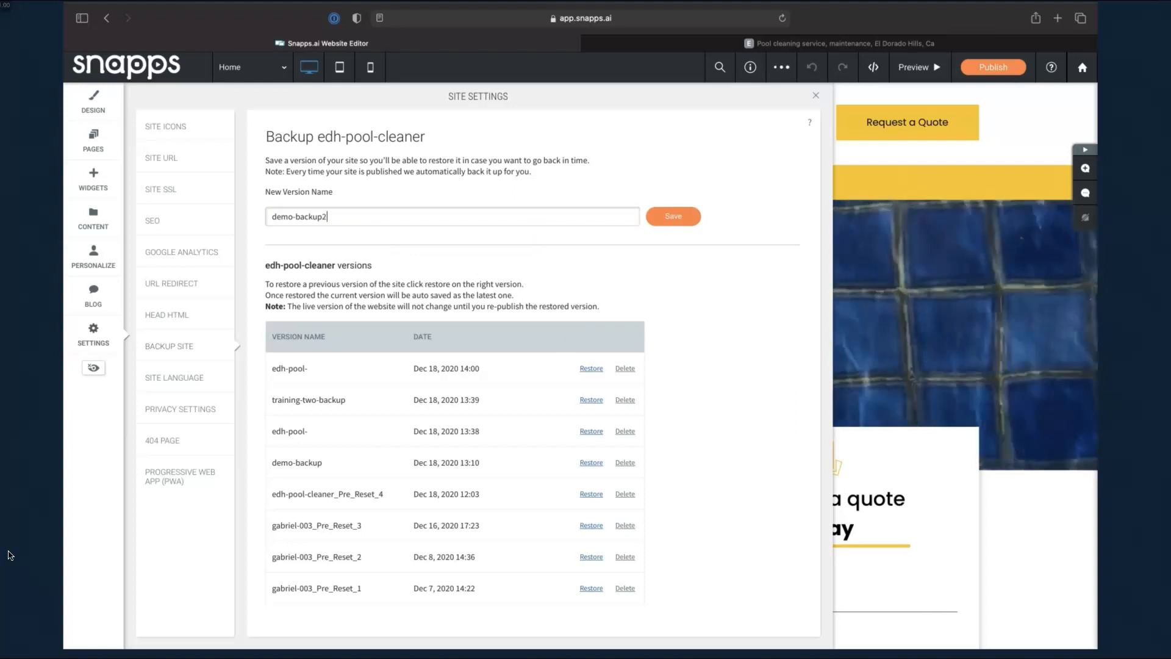
pyautogui.click(669, 223)
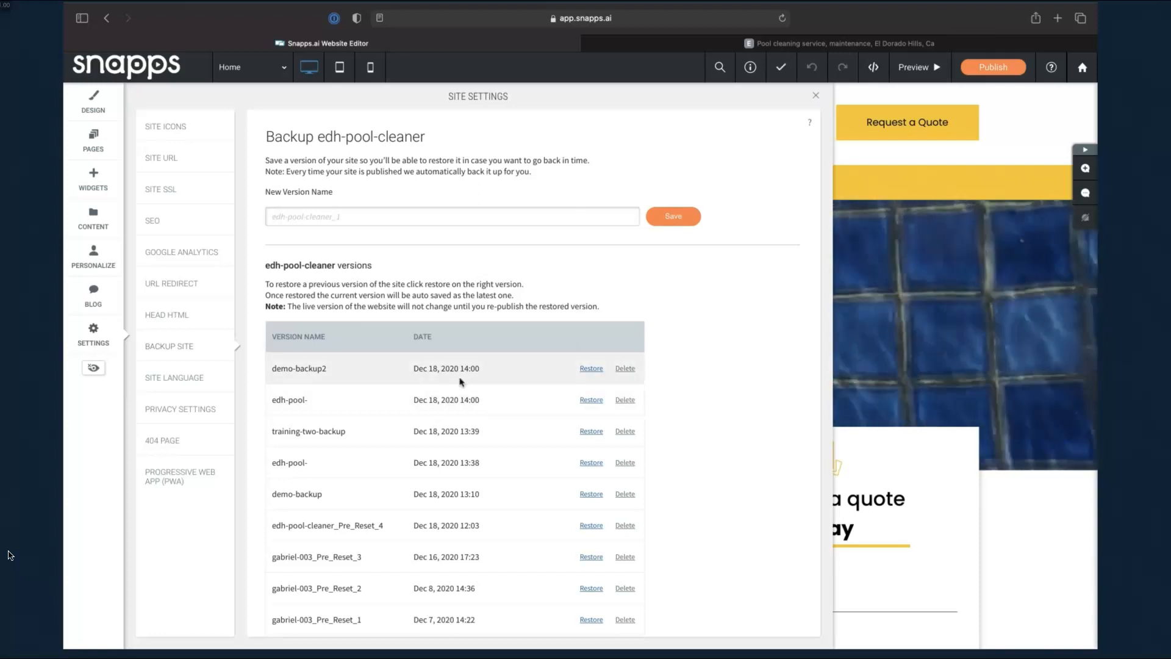
pyautogui.click(814, 97)
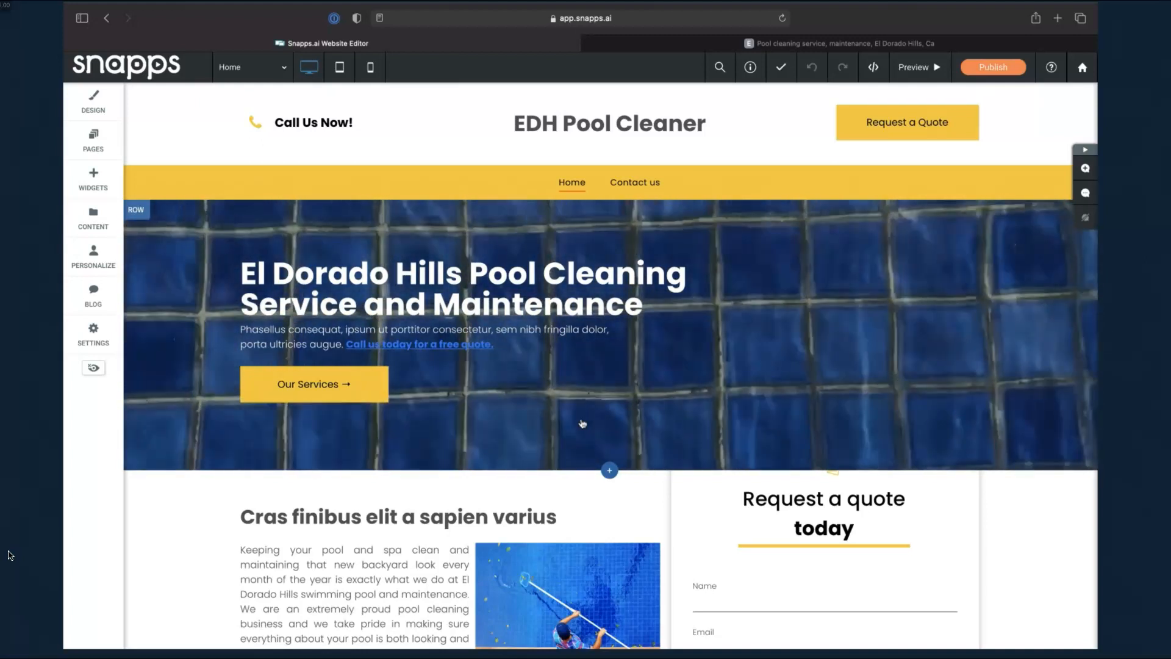
pyautogui.scroll(-3, 580, 423)
pyautogui.click(762, 372)
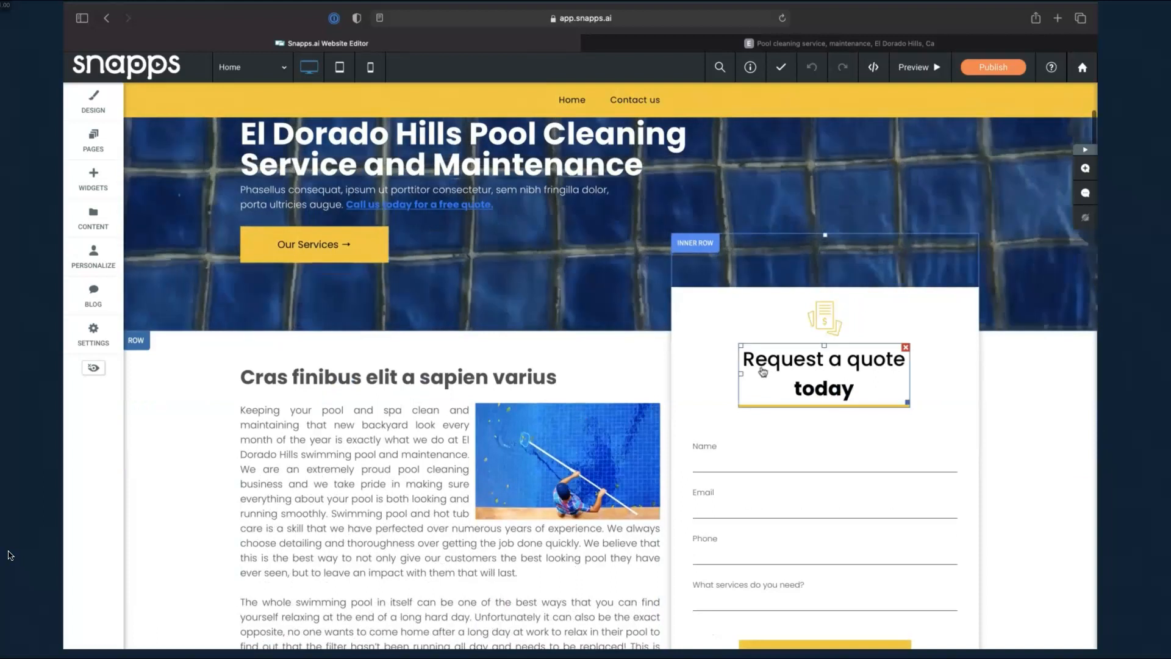
pyautogui.click(839, 465)
pyautogui.scroll(-3, 839, 549)
pyautogui.click(831, 306)
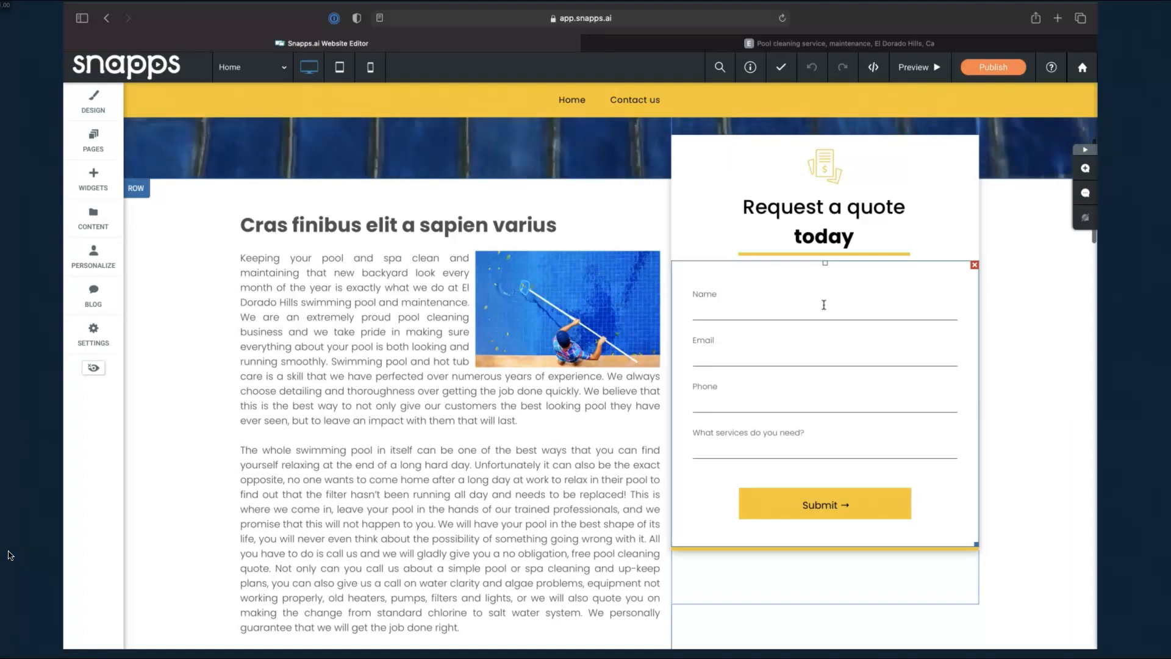
pyautogui.scroll(5, 823, 304)
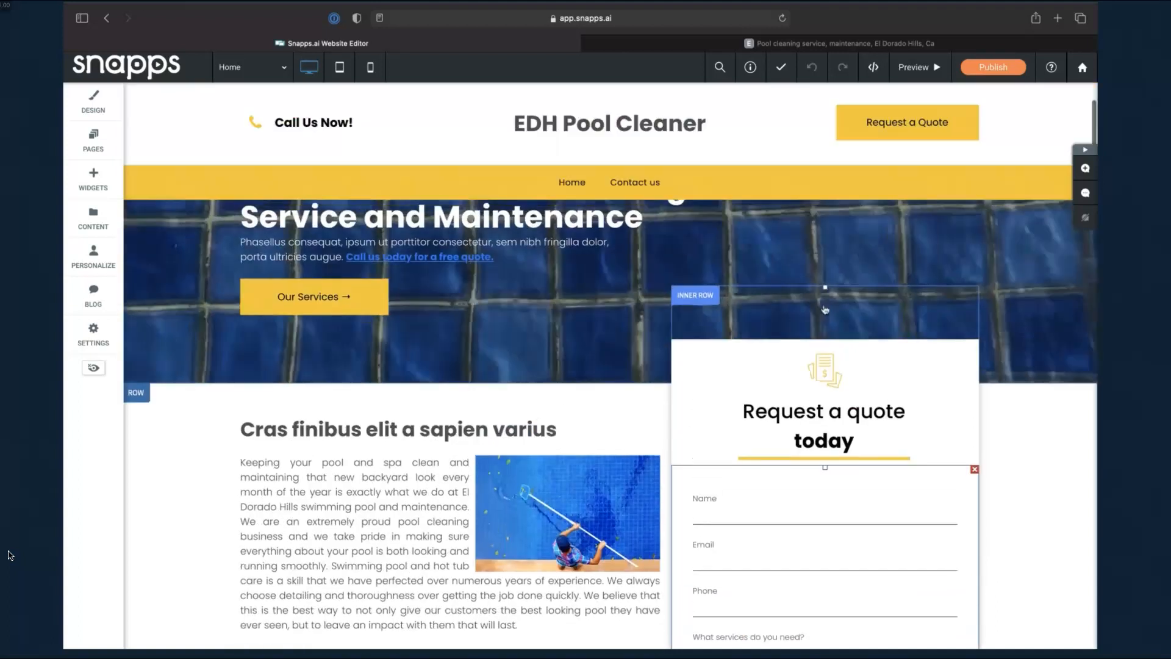
pyautogui.scroll(-5, 824, 309)
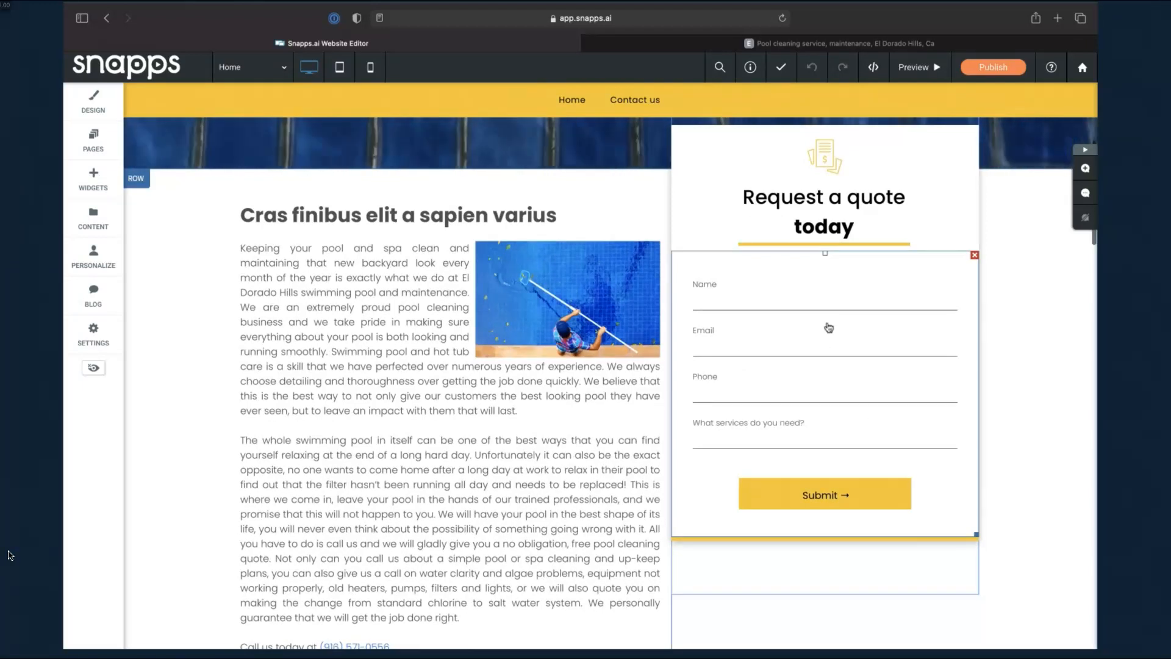
# Move 'What services do you need?' above Email in the quote form's field list
pyautogui.click(828, 327)
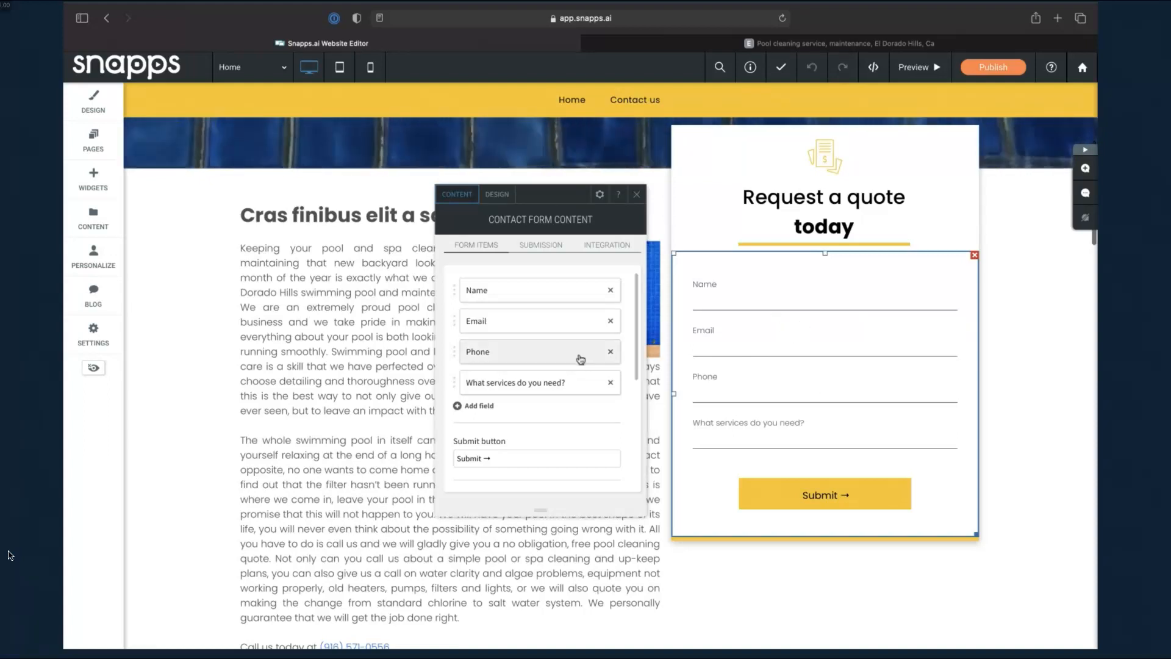
pyautogui.moveTo(539, 380); pyautogui.dragTo(522, 317)
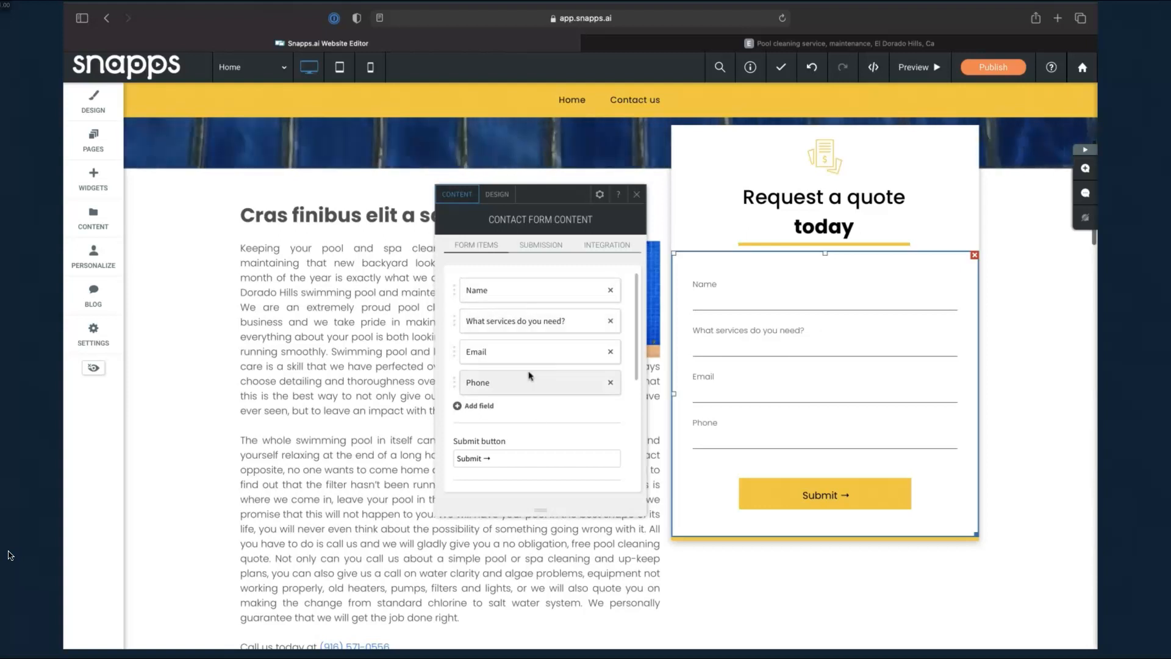
# Add a file attachment field labelled 'Send a photo of your pool' to the quote form
pyautogui.click(479, 407)
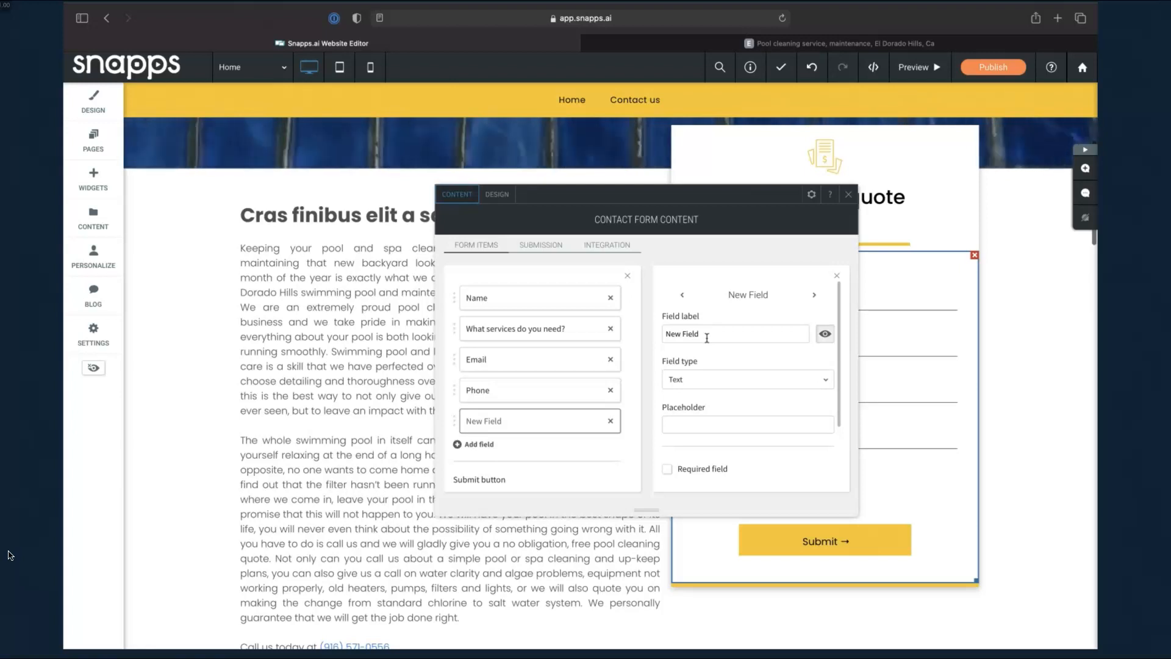
pyautogui.click(720, 385)
pyautogui.scroll(-3, 714, 421)
pyautogui.scroll(-2, 716, 426)
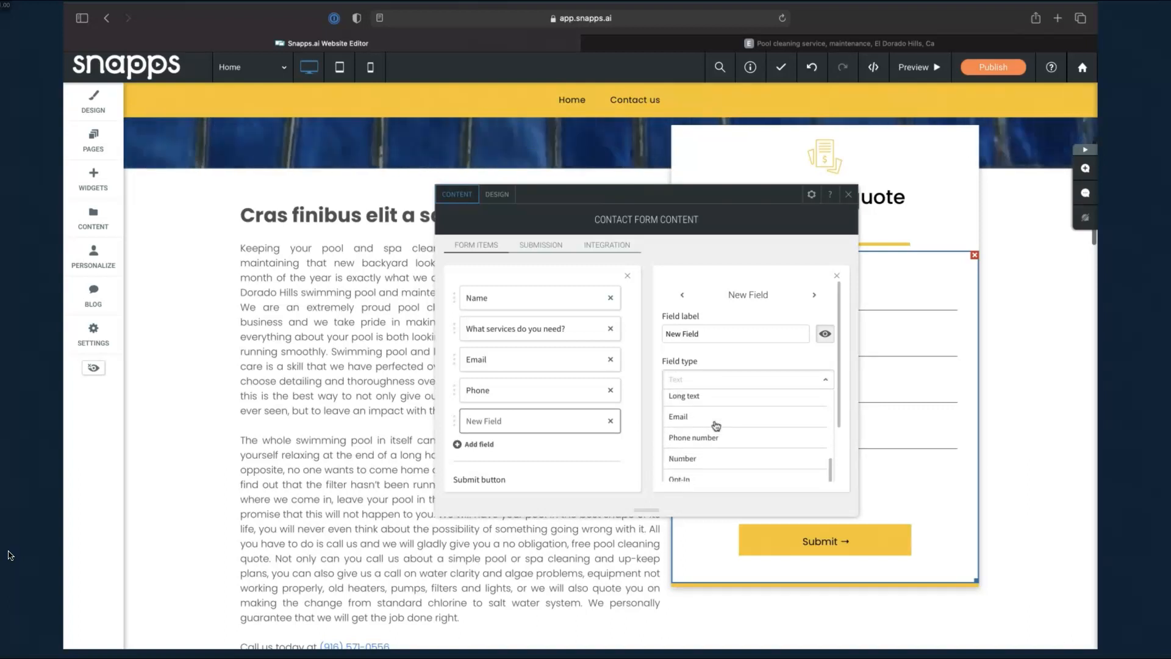
pyautogui.scroll(4, 716, 425)
pyautogui.scroll(1, 711, 445)
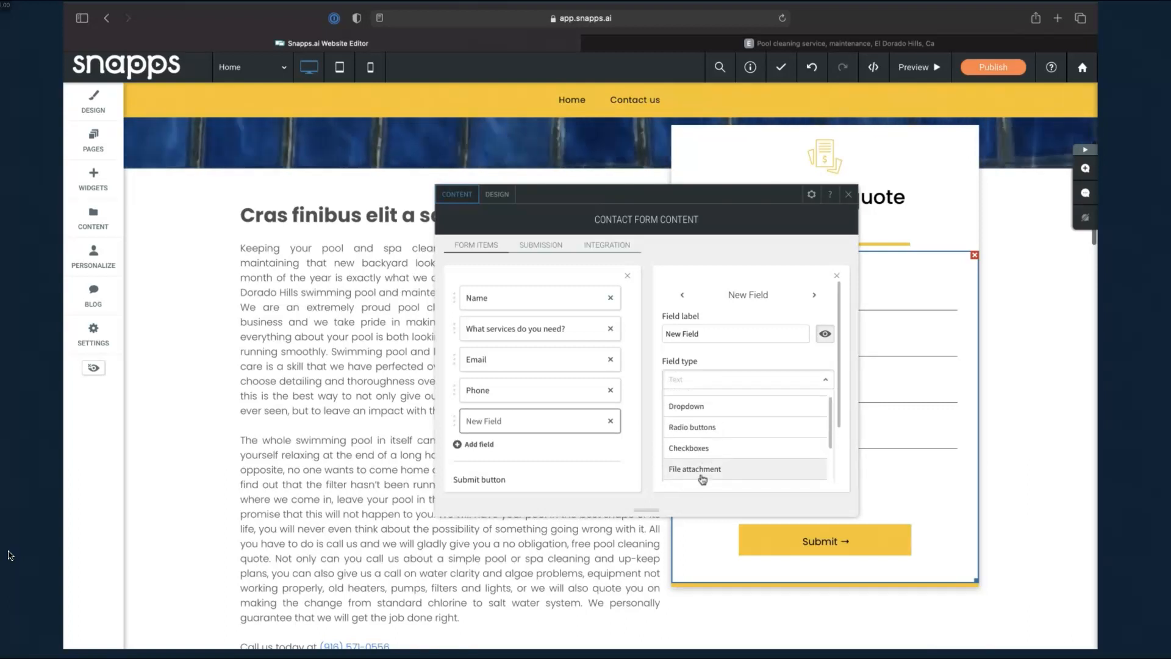
pyautogui.click(706, 466)
pyautogui.tripleClick(712, 333)
pyautogui.write('Send a photo fo')
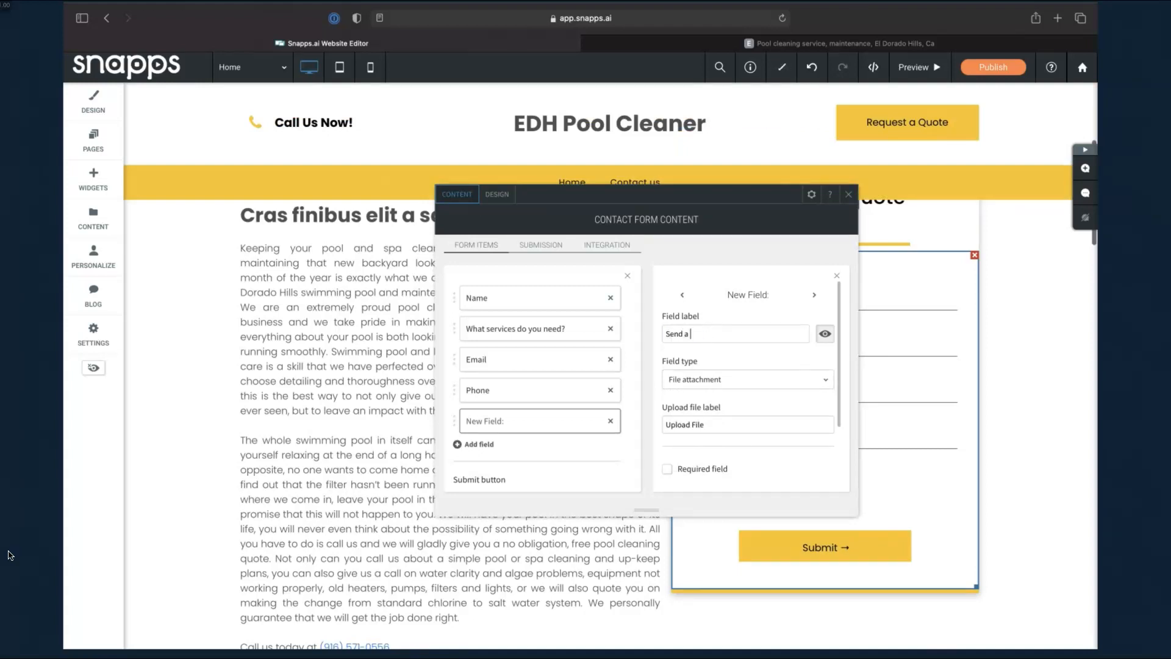
pyautogui.press('BackSpace')
pyautogui.press('BackSpace')
pyautogui.write('of your pool')
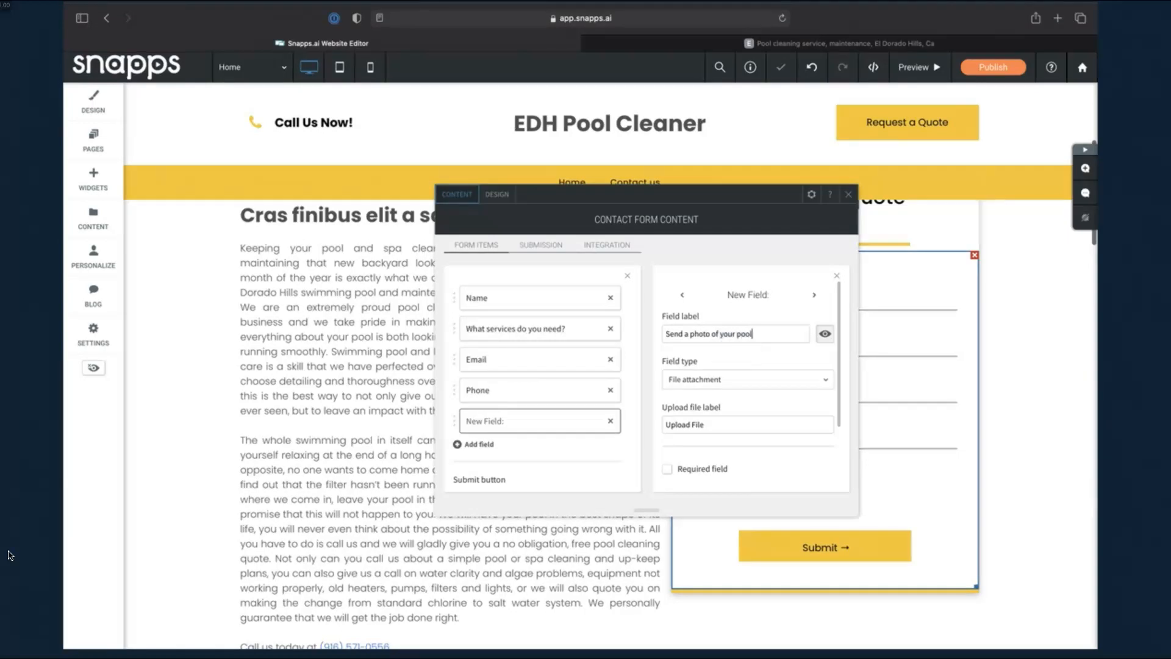
# Delete the photo upload field and compare with the existing edhpoolcleaner.com quote form
pyautogui.click(610, 421)
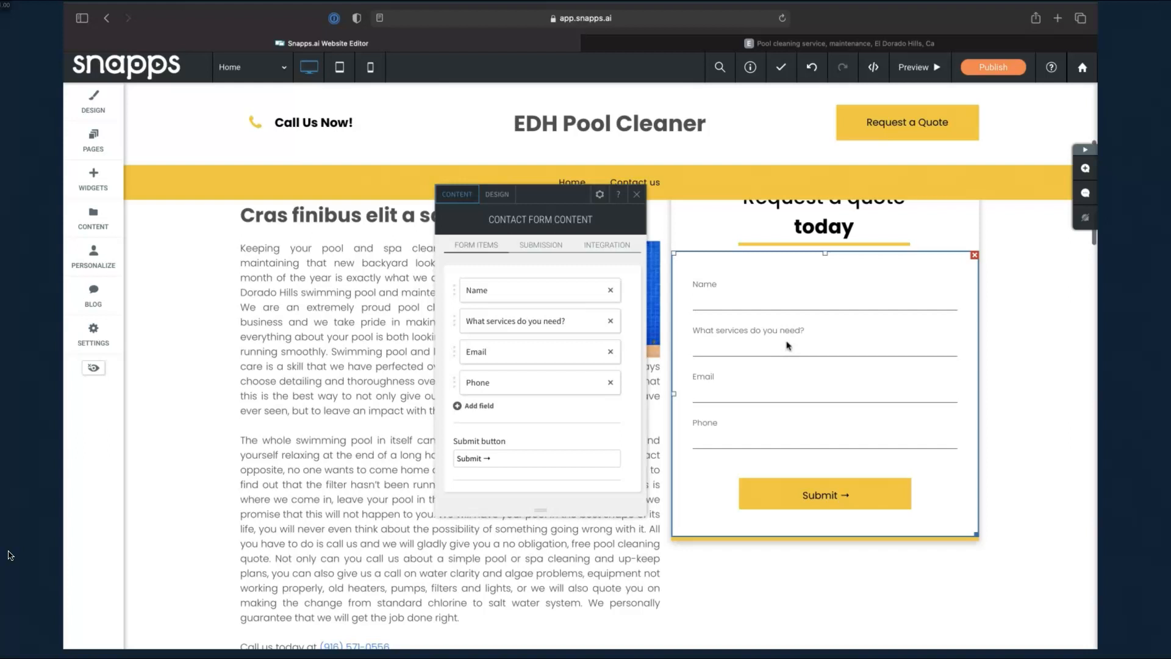
pyautogui.click(528, 295)
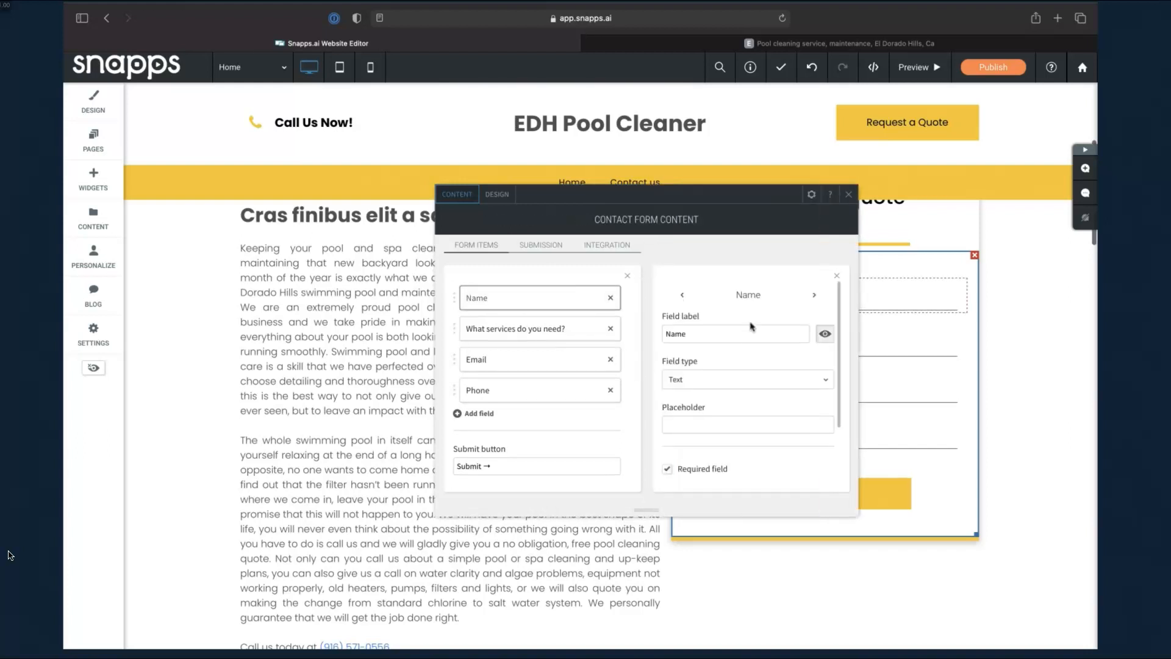
pyautogui.click(697, 45)
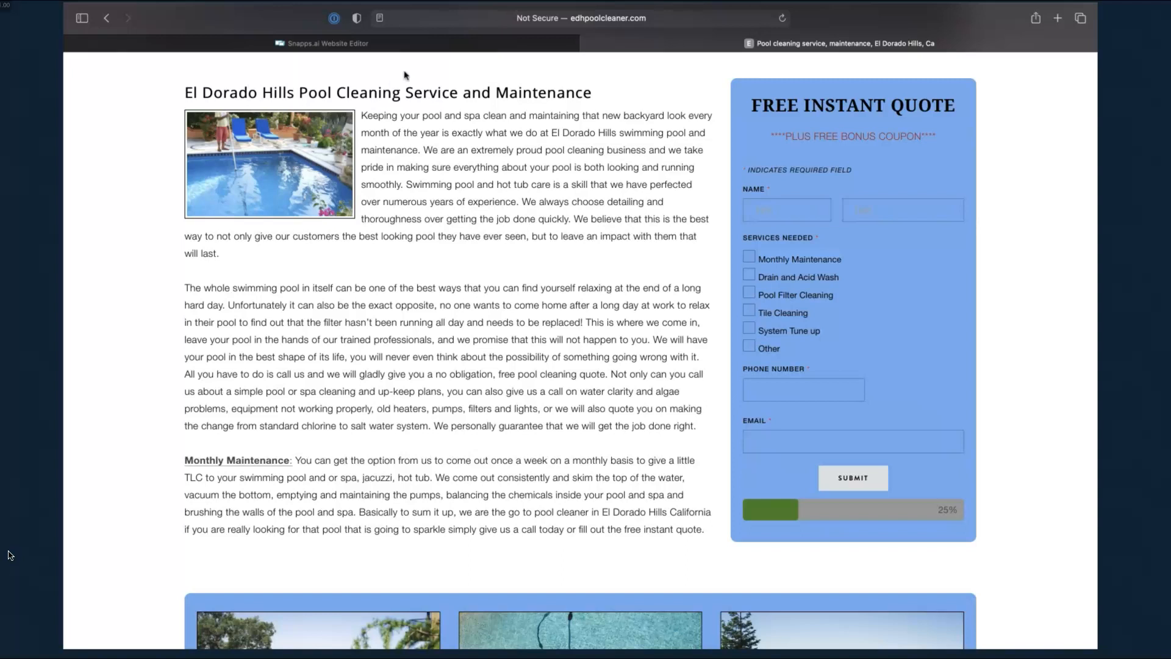
pyautogui.click(436, 47)
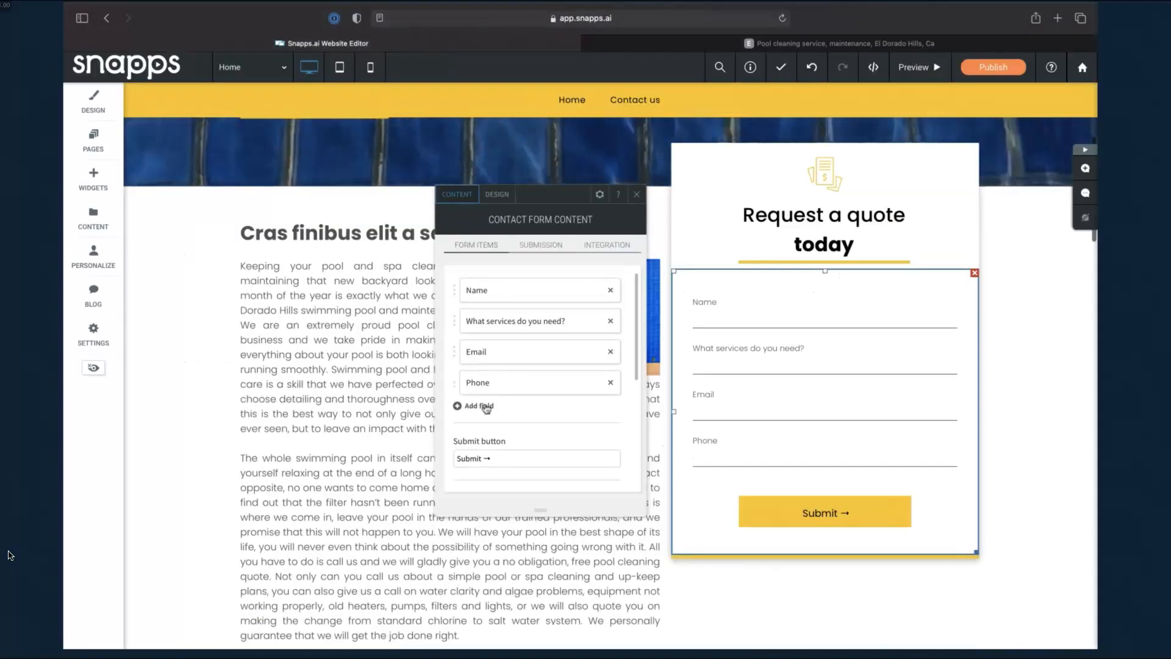
# Add a 'Last Name' field and move it directly after Name
pyautogui.click(479, 405)
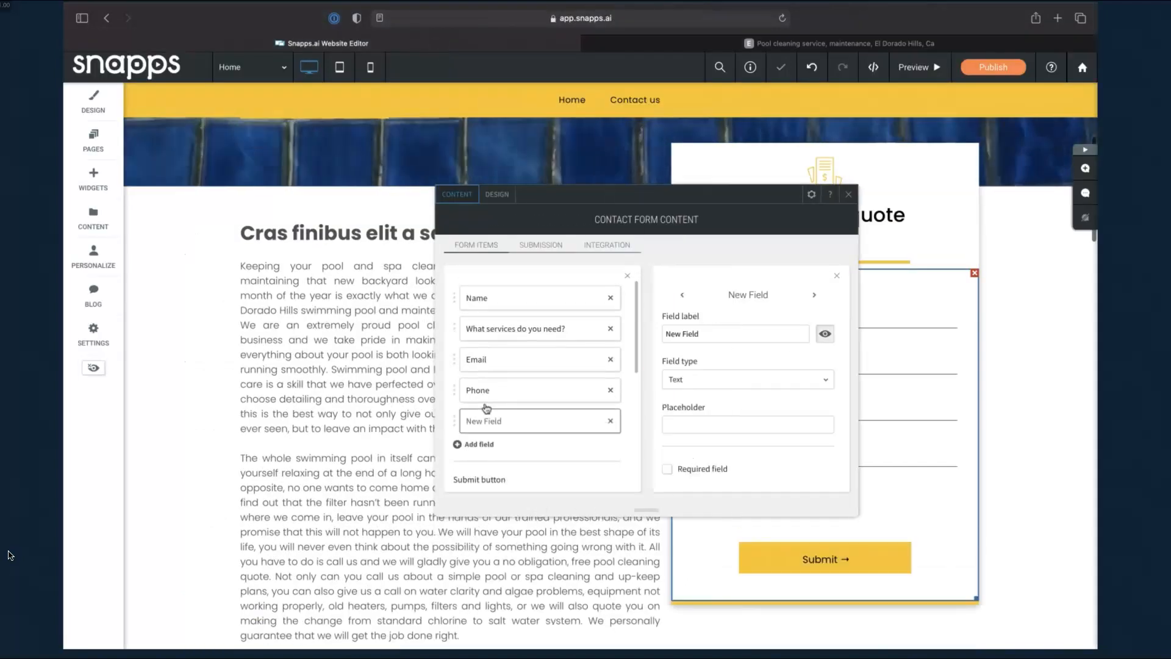
pyautogui.tripleClick(695, 334)
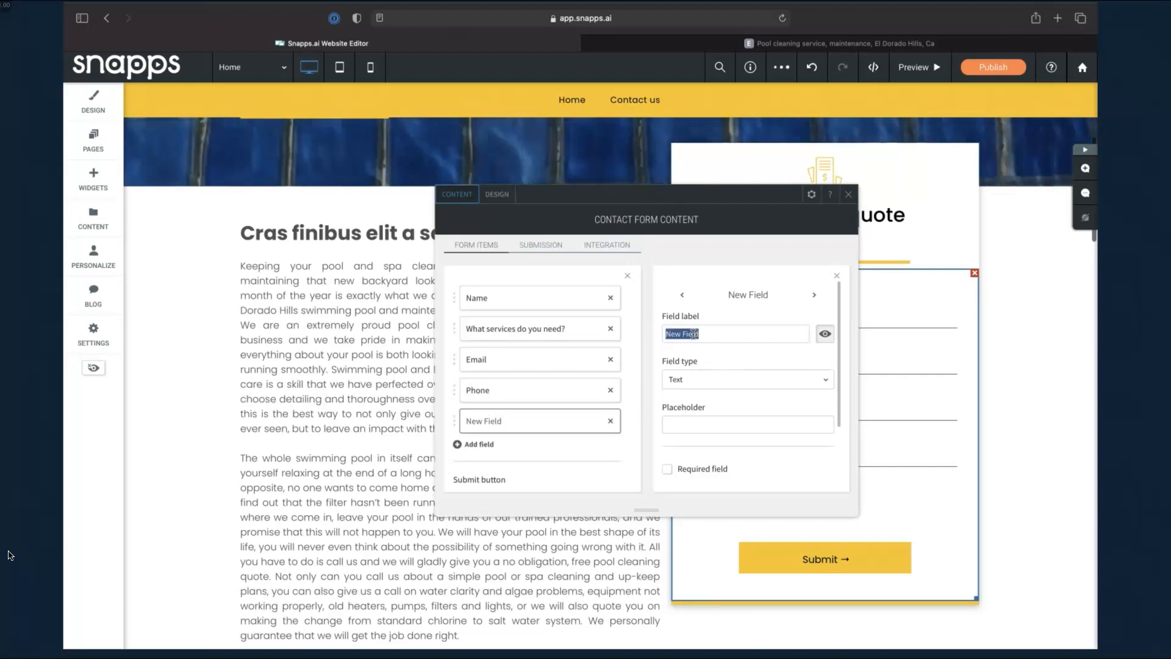
pyautogui.write('Last Name')
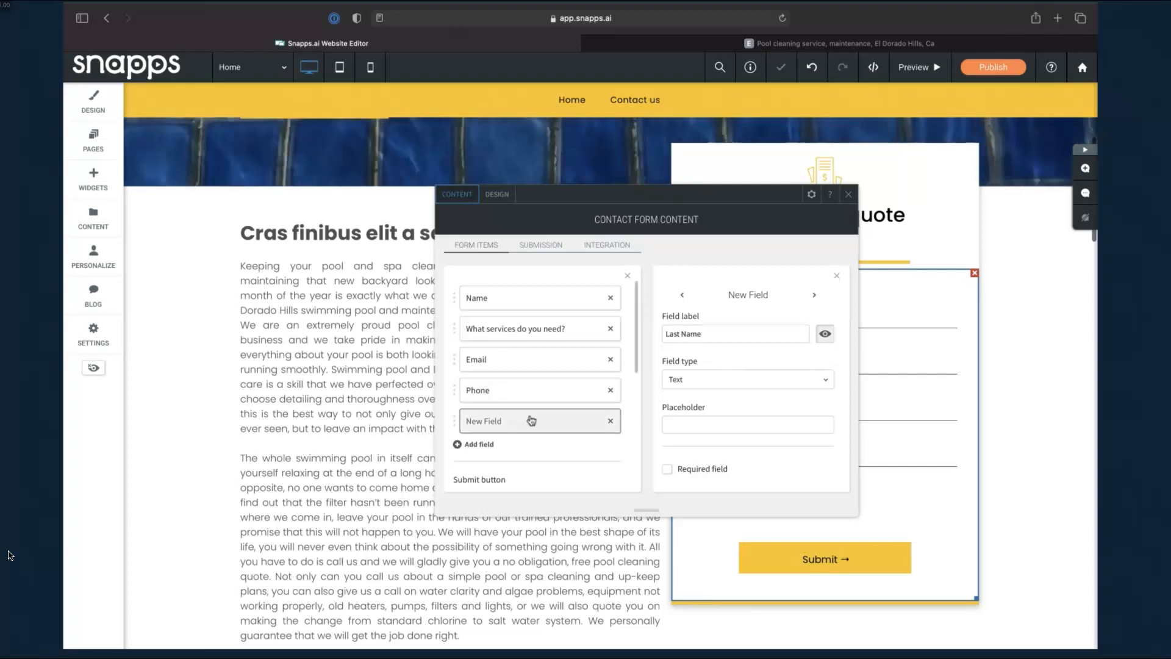
pyautogui.moveTo(535, 426); pyautogui.dragTo(528, 314)
# Relabel the Name field to 'First Name'
pyautogui.click(505, 299)
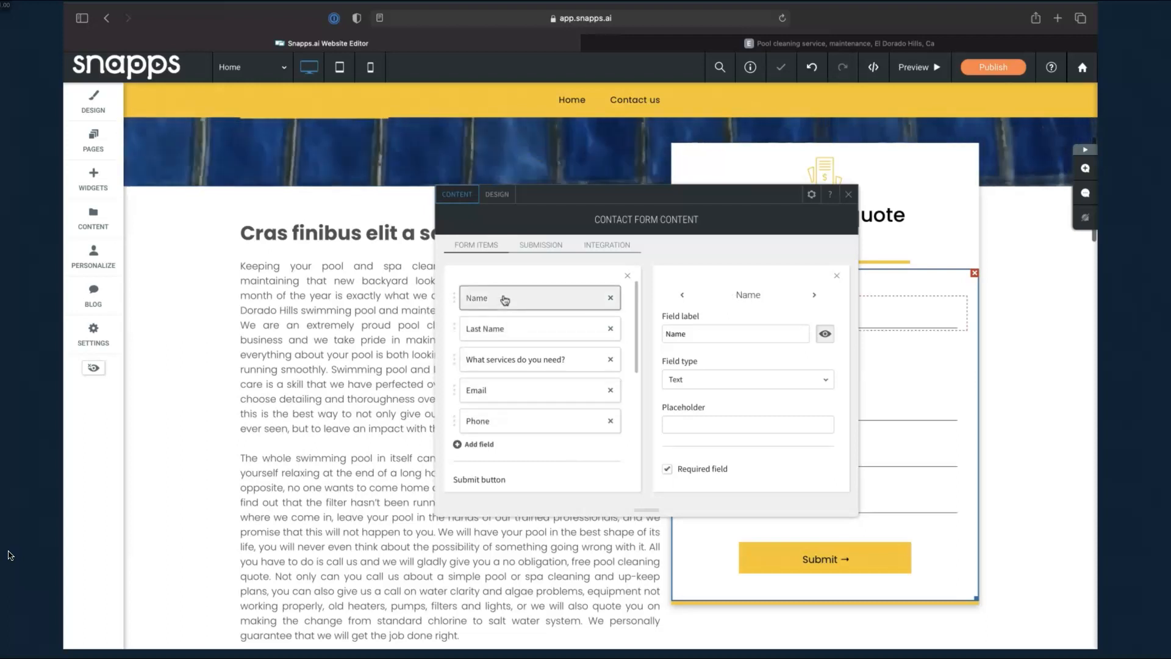
pyautogui.click(666, 333)
pyautogui.write('Firs')
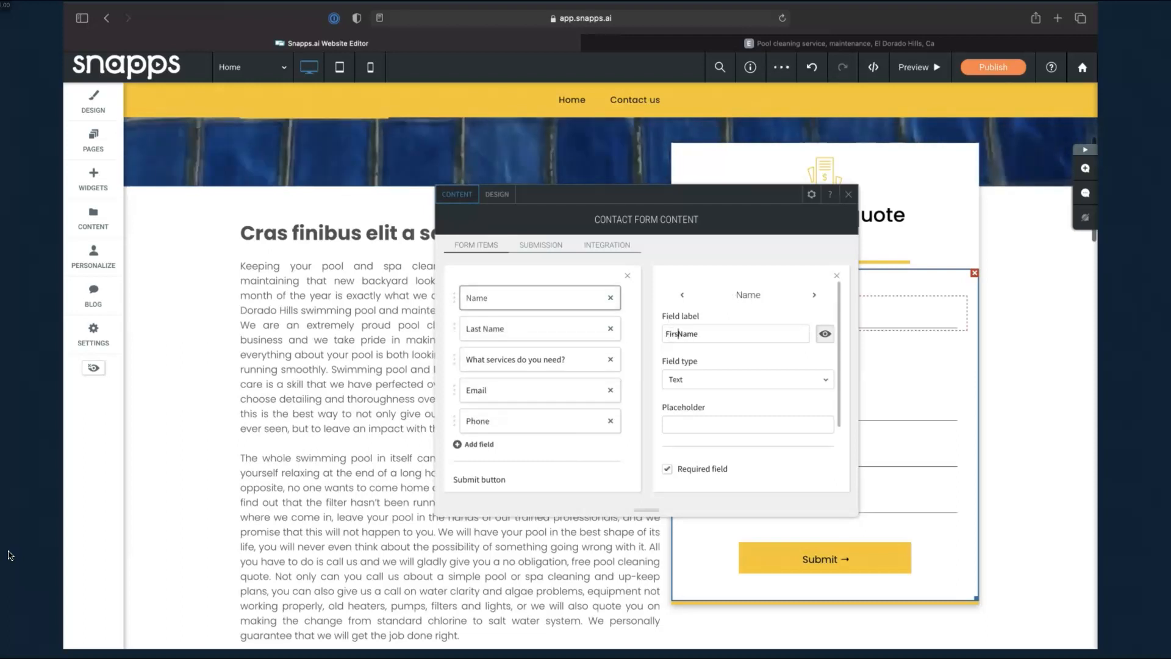
pyautogui.write('t')
pyautogui.moveTo(756, 198); pyautogui.dragTo(520, 183)
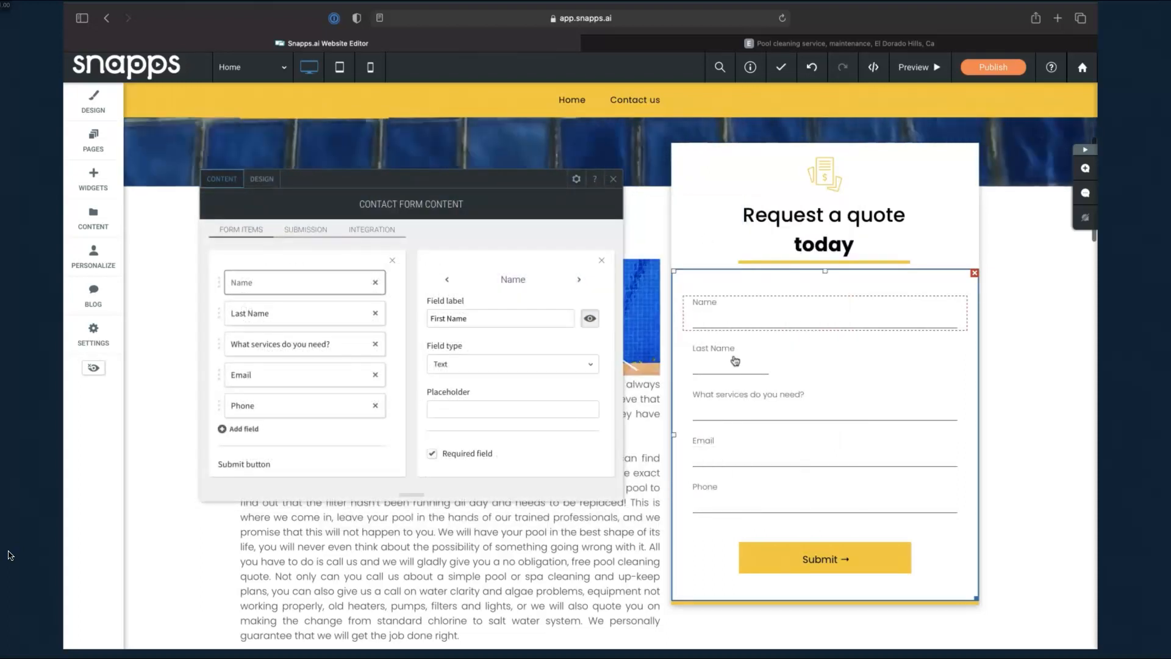
pyautogui.scroll(-3, 515, 360)
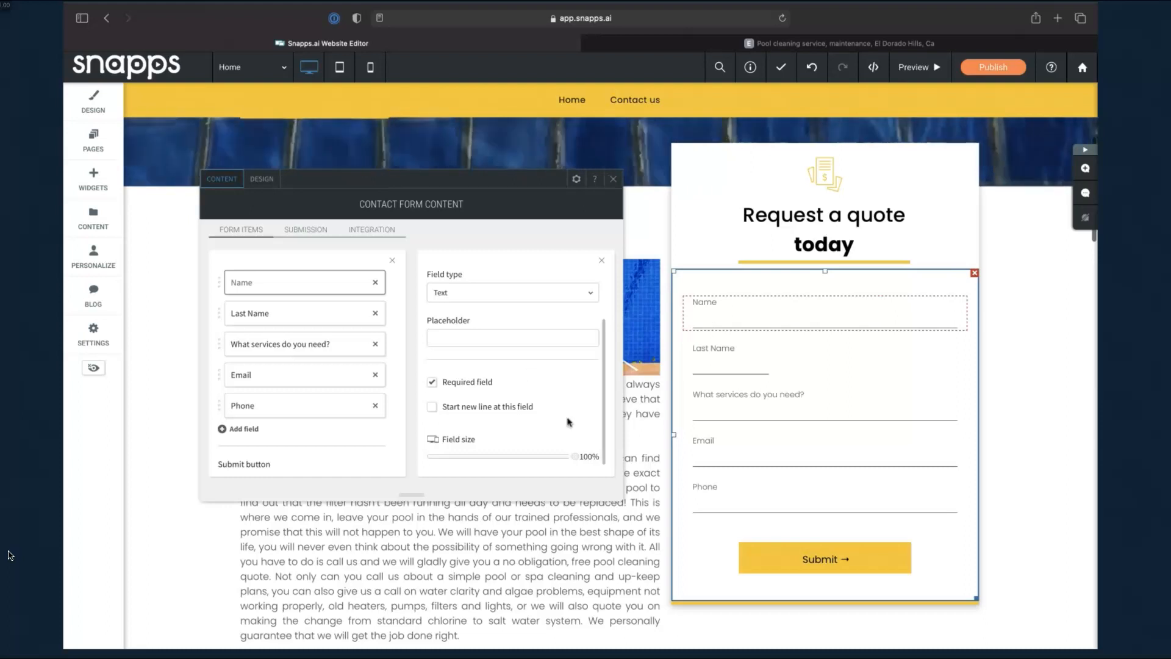
# Set both the First Name and Last Name field sizes to 50%
pyautogui.moveTo(575, 458); pyautogui.dragTo(499, 463)
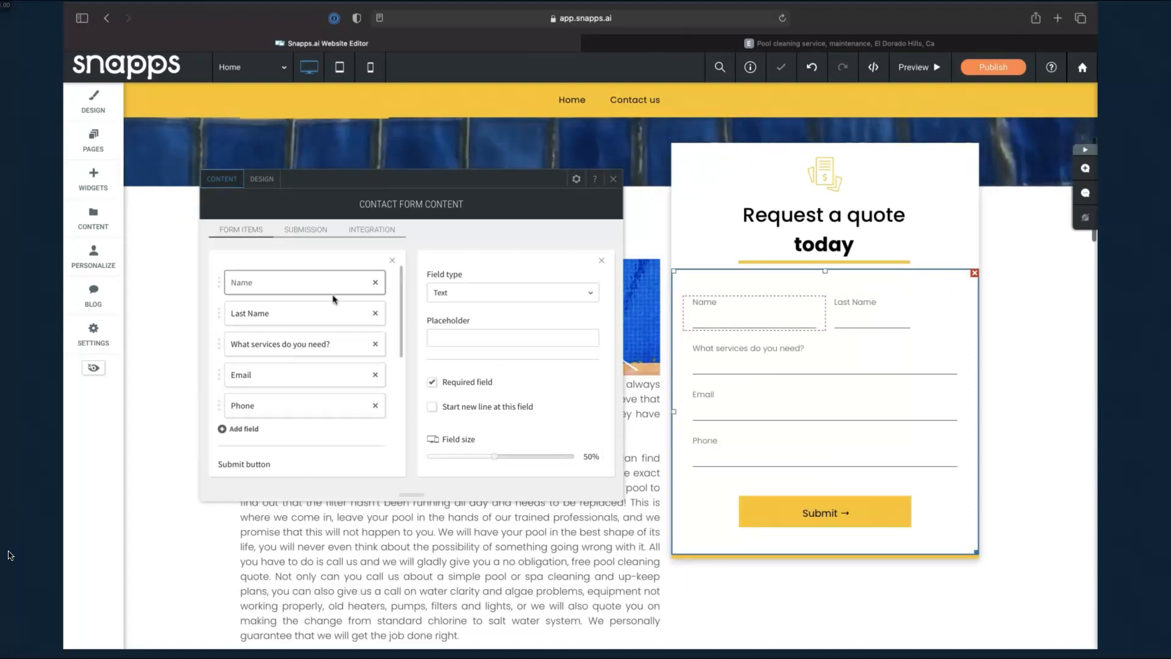
pyautogui.click(310, 314)
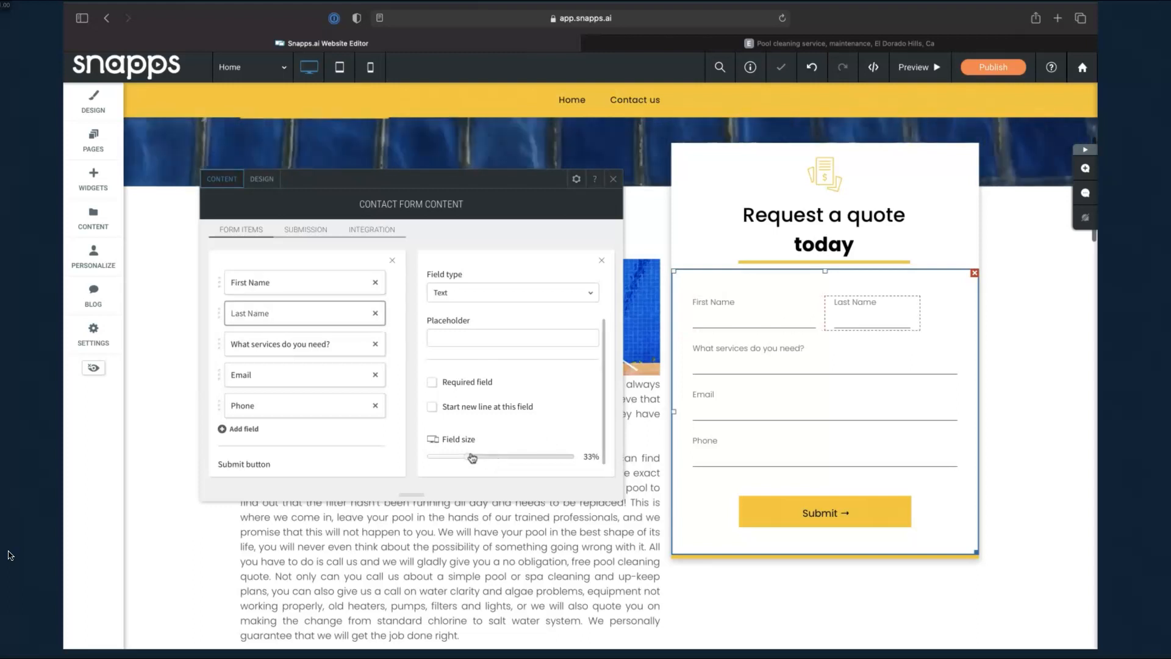
pyautogui.moveTo(466, 456); pyautogui.dragTo(499, 457)
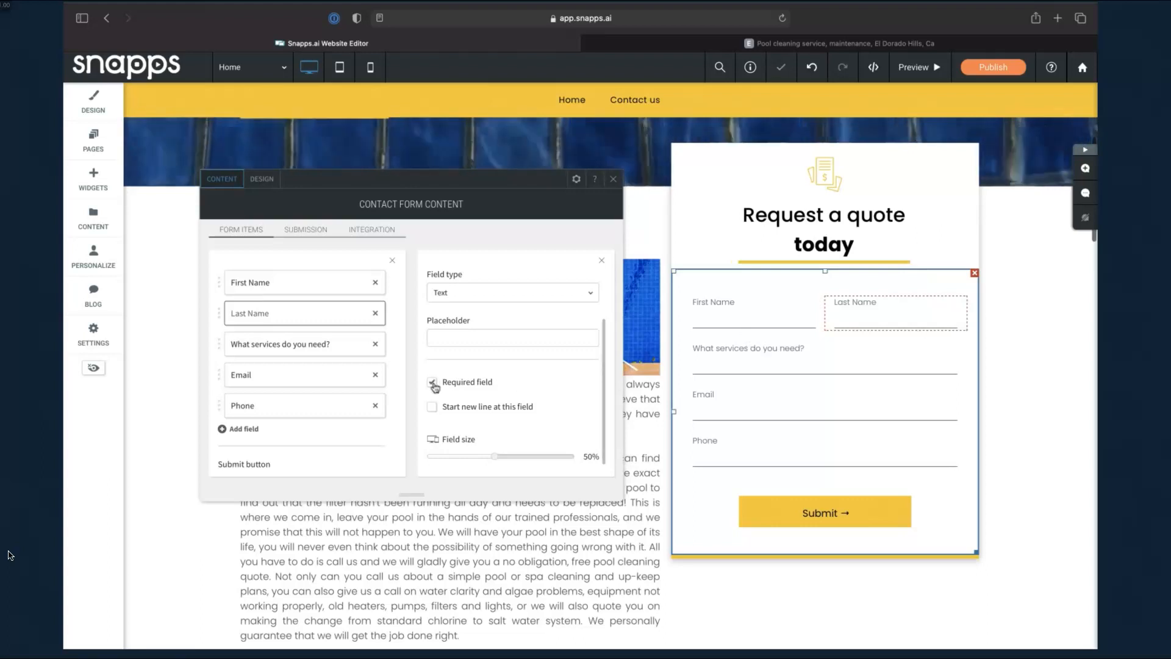
pyautogui.click(332, 344)
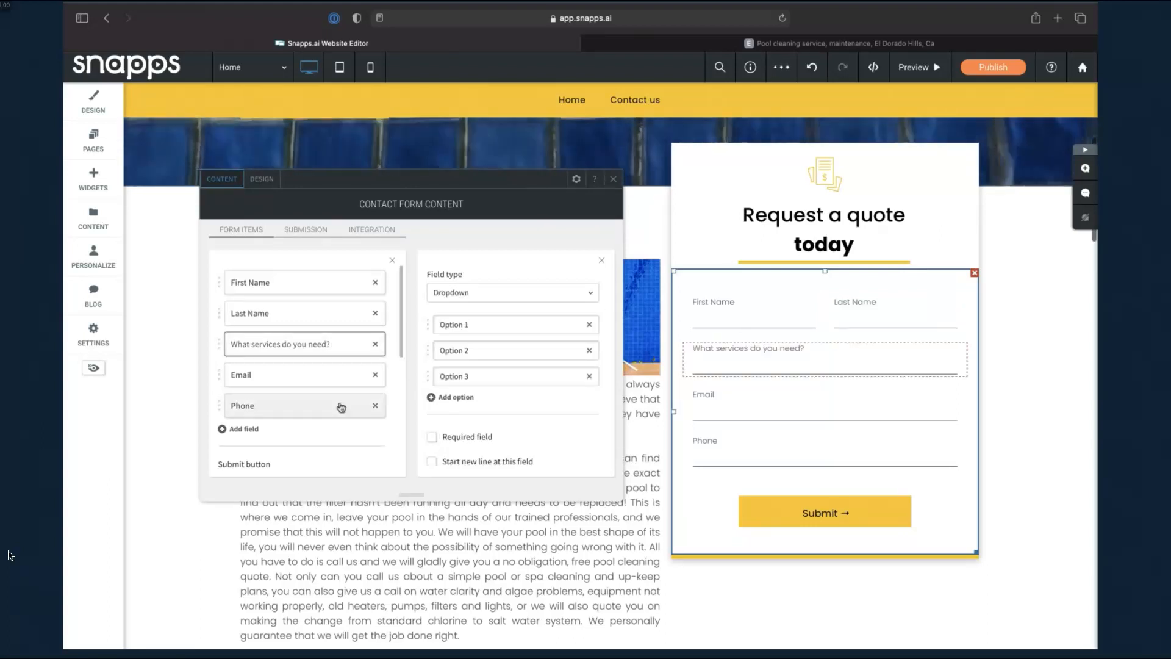
pyautogui.click(296, 379)
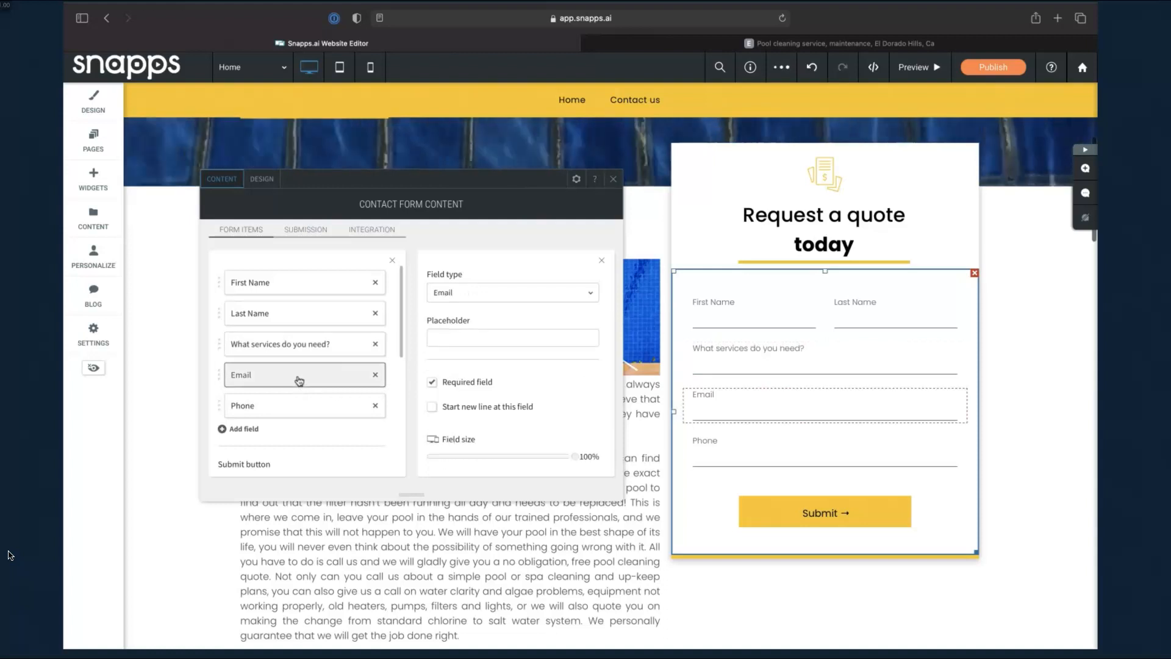
pyautogui.click(313, 410)
pyautogui.click(314, 350)
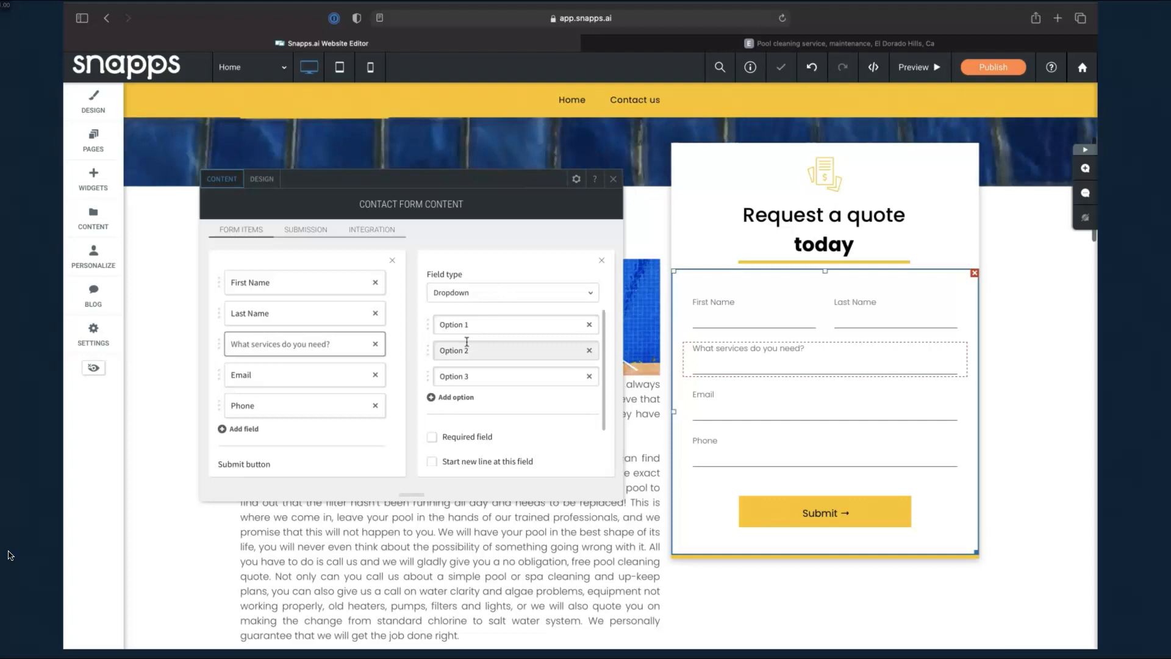
pyautogui.click(506, 297)
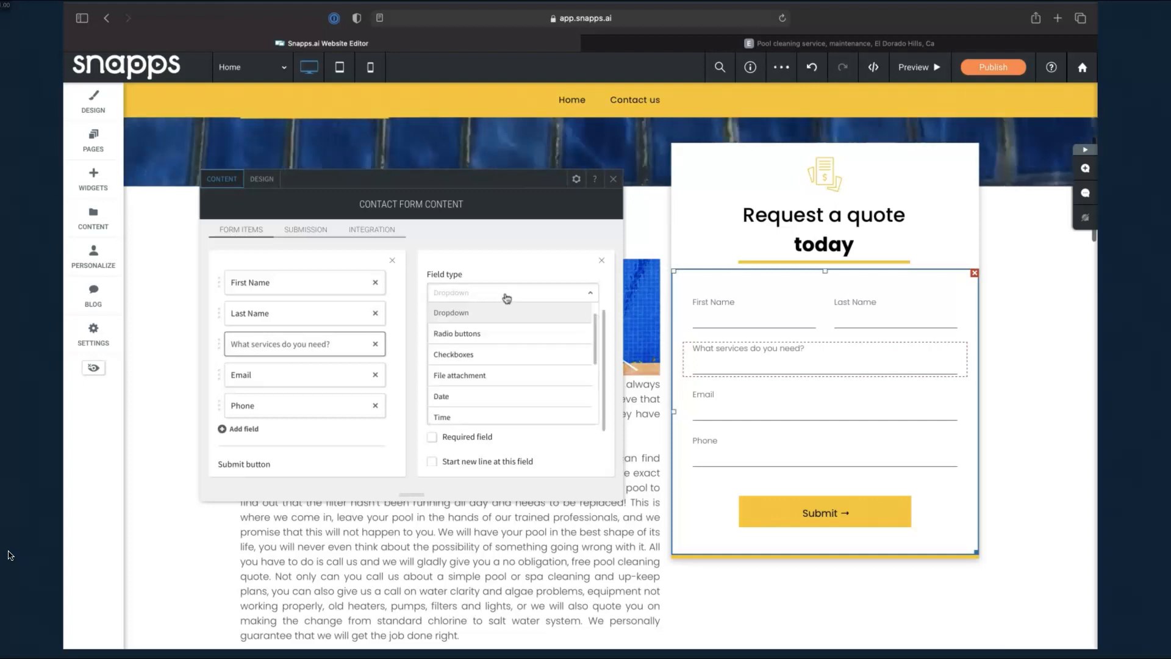
pyautogui.click(494, 333)
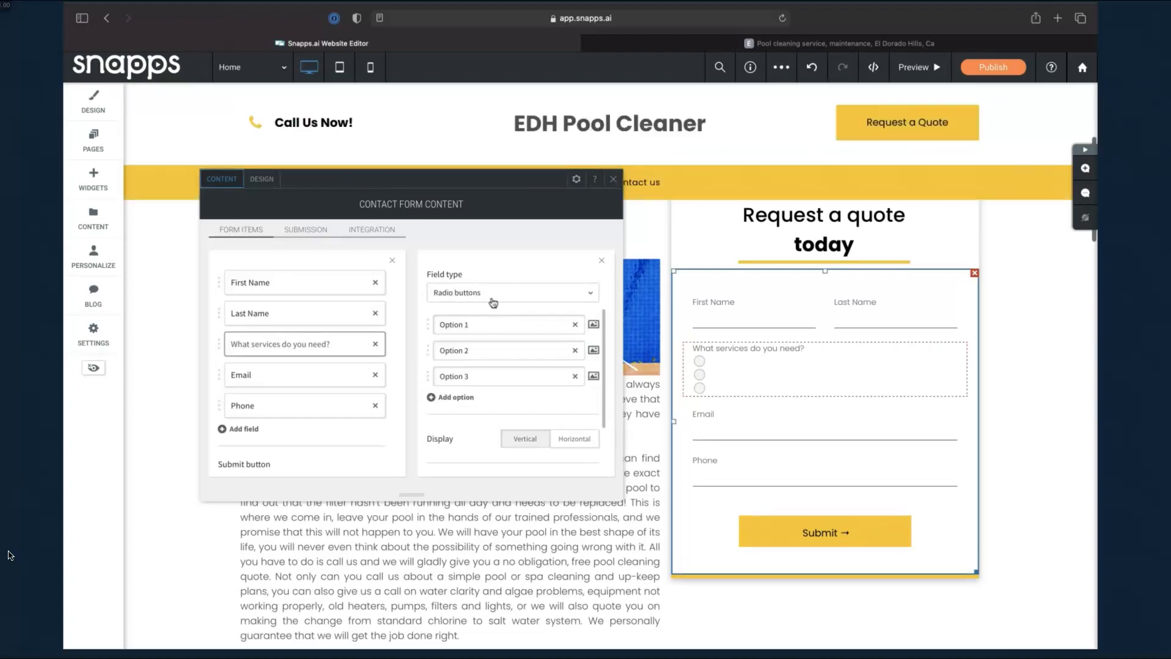
pyautogui.click(487, 295)
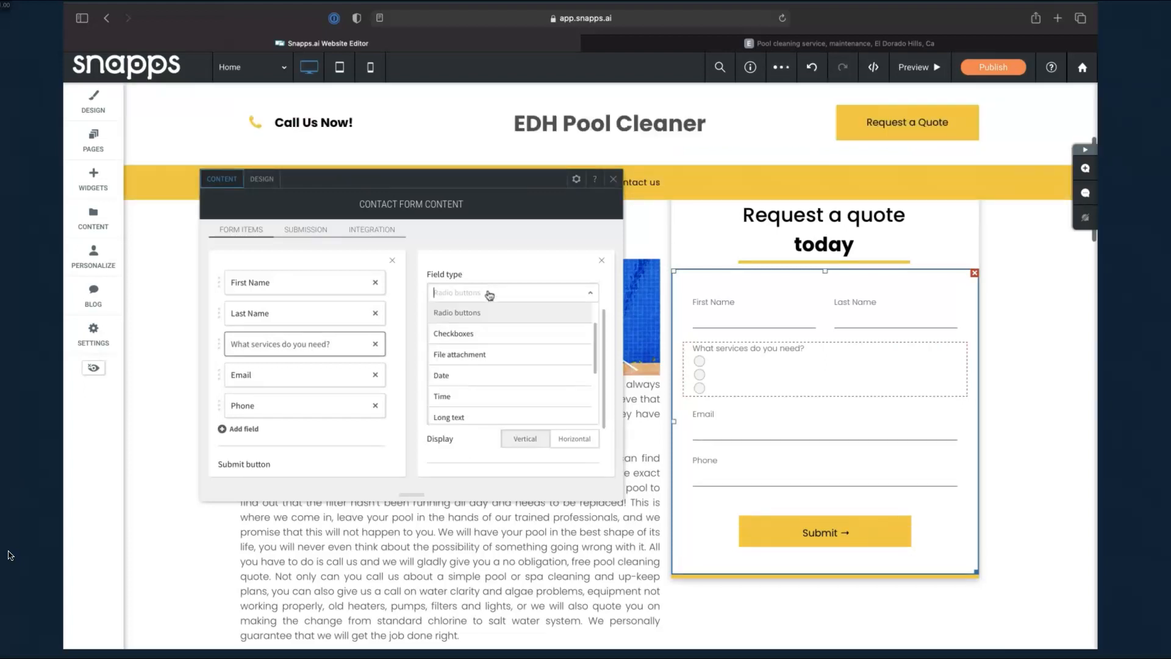
pyautogui.click(478, 333)
pyautogui.click(491, 296)
pyautogui.scroll(2, 470, 350)
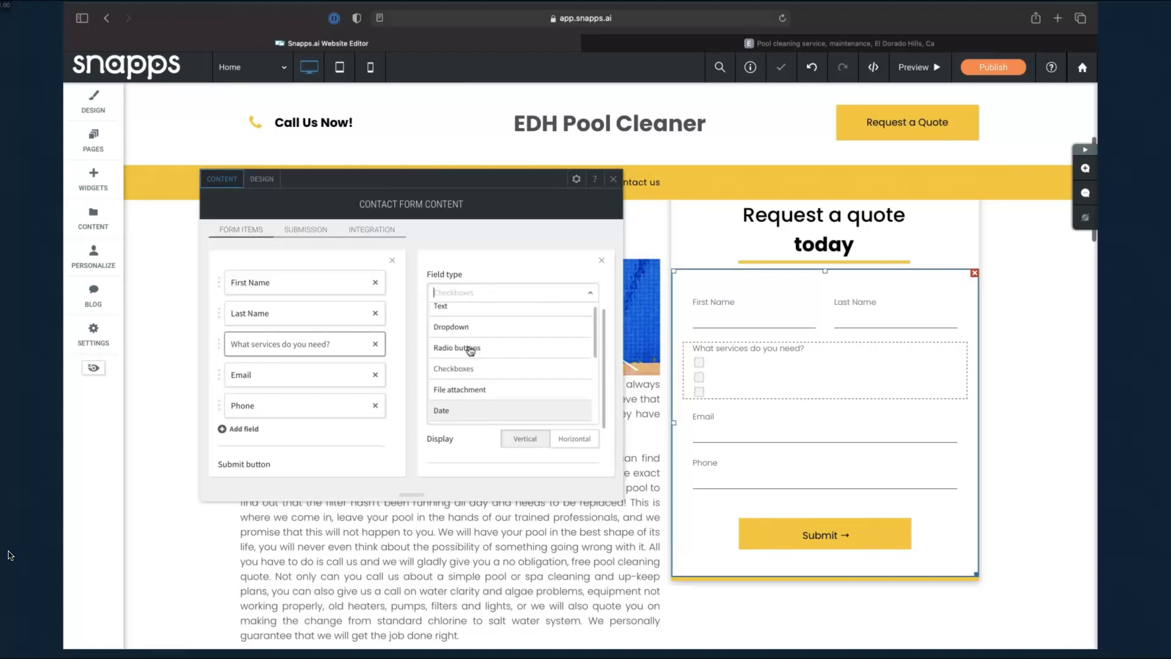
pyautogui.click(466, 327)
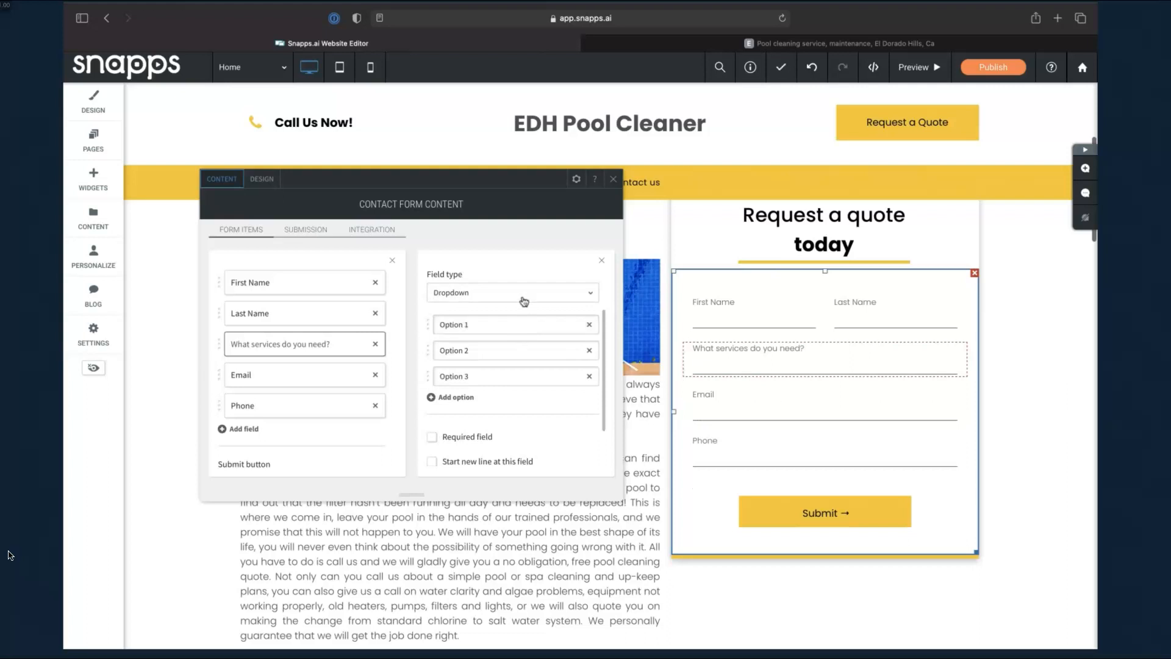
pyautogui.scroll(2, 562, 373)
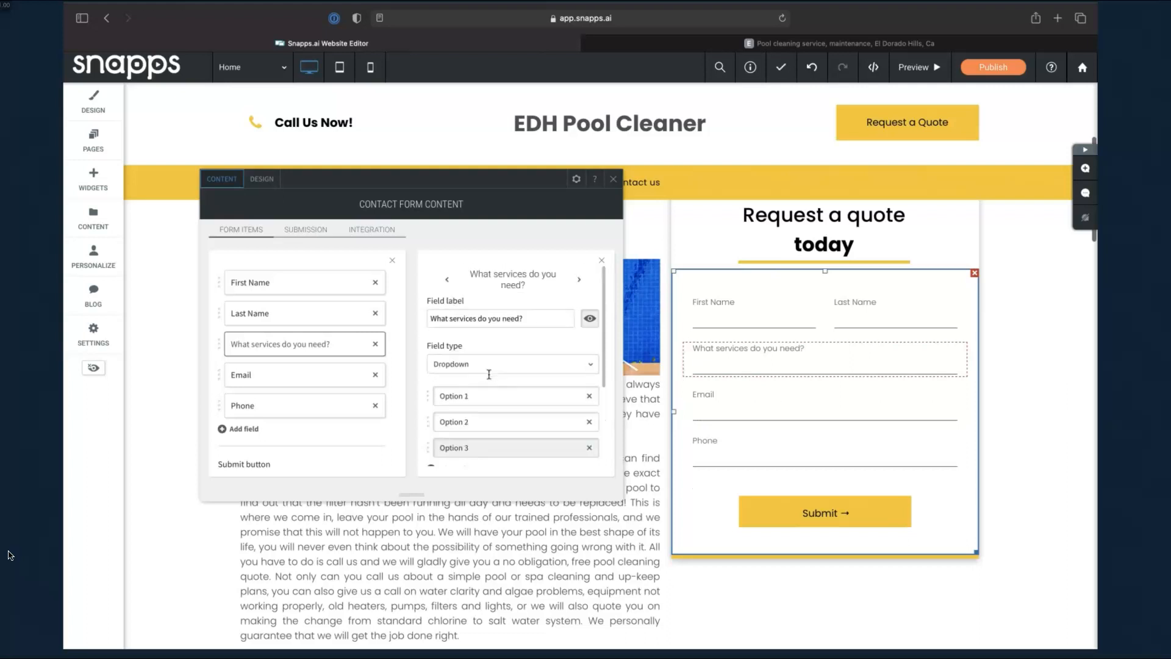
# Reword the services question to 'What is the primary service you need?'
pyautogui.click(450, 321)
pyautogui.write('is the primary')
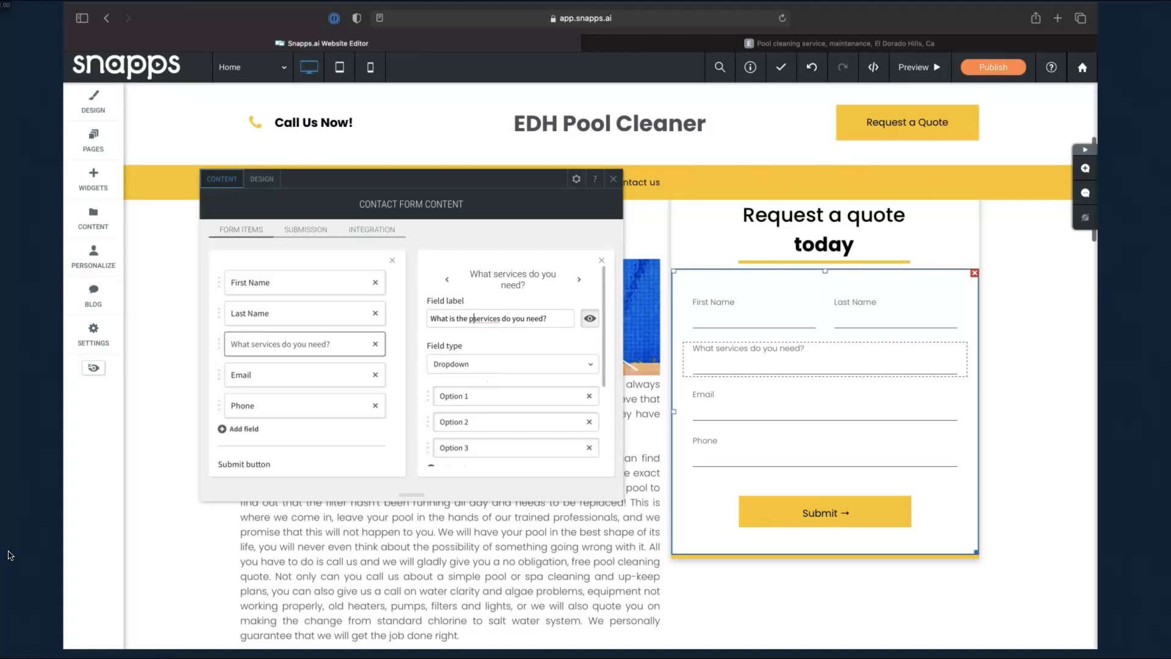
pyautogui.click(522, 319)
pyautogui.press('BackSpace')
pyautogui.press('Delete')
pyautogui.press('Delete')
pyautogui.press('Delete')
pyautogui.click(517, 348)
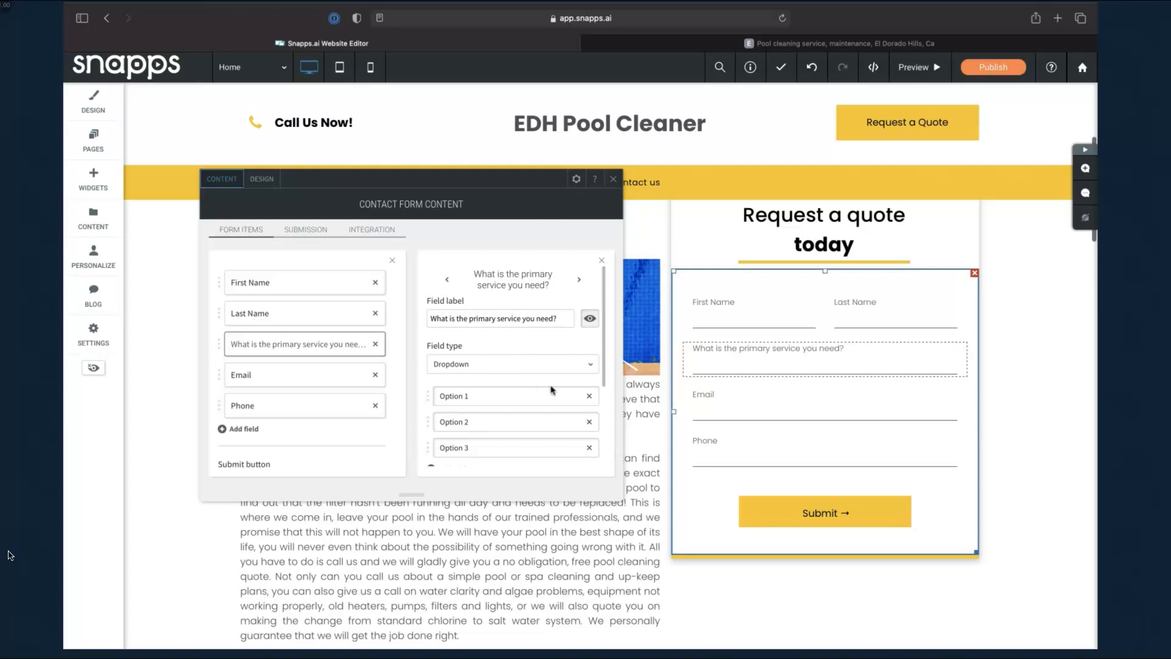
# Rename Option 1 to 'Pool Maintenance' and make the service question required
pyautogui.click(505, 396)
pyautogui.hotkey('ctrl', 'a')
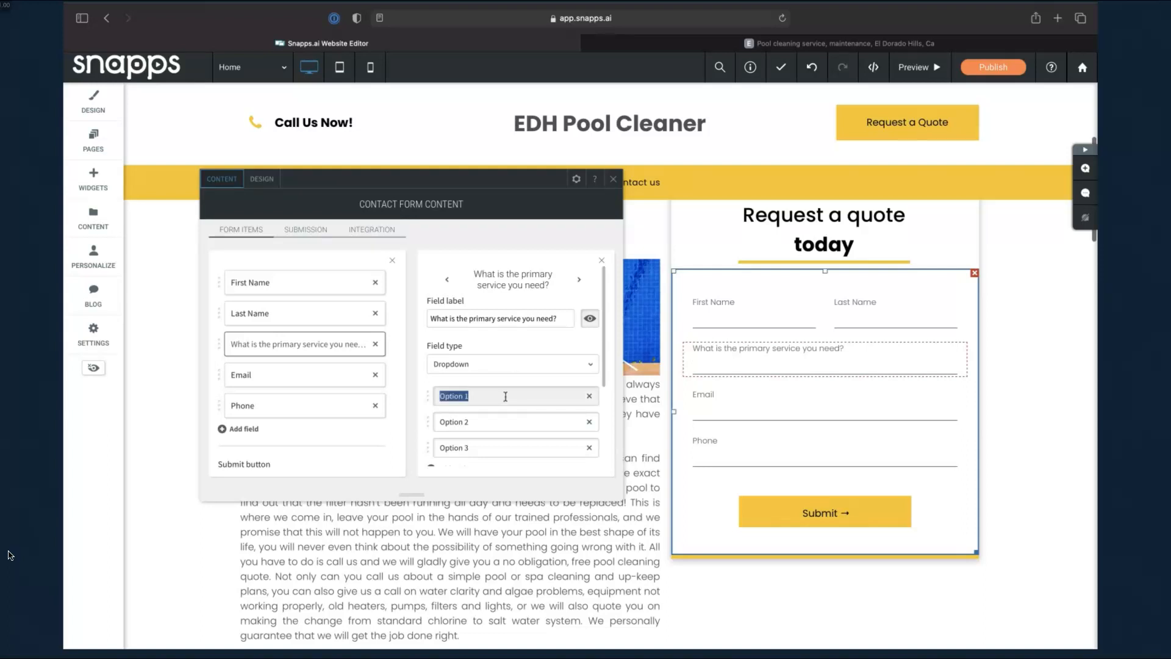
pyautogui.write('Pool Maintenance')
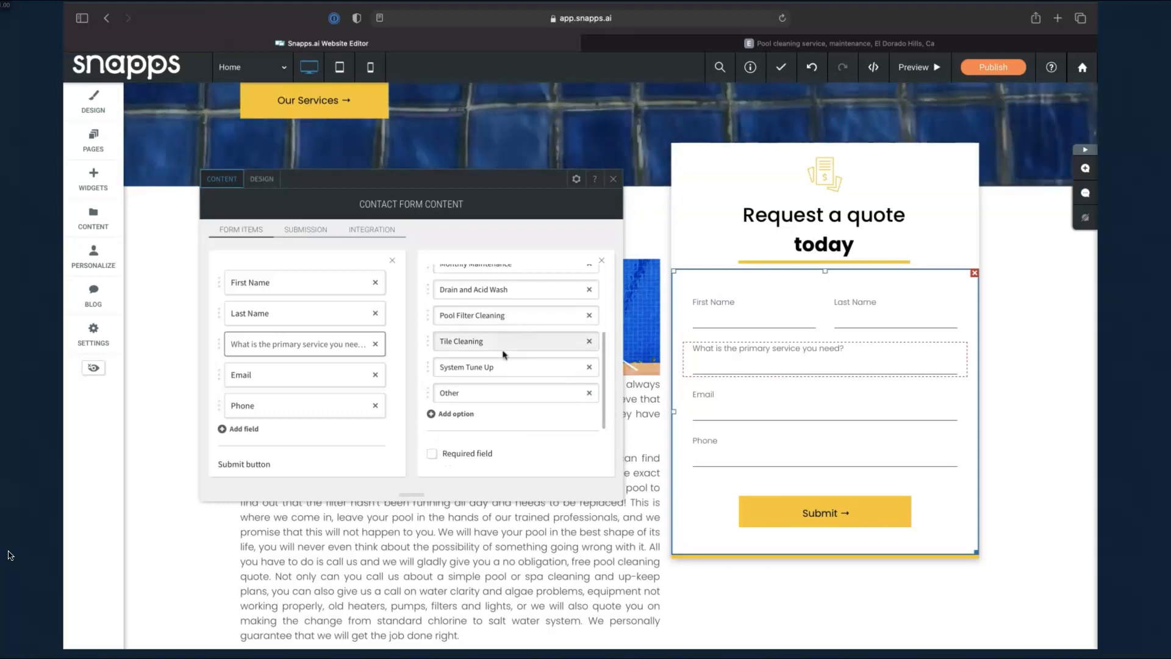
pyautogui.scroll(1, 518, 341)
pyautogui.scroll(-3, 505, 363)
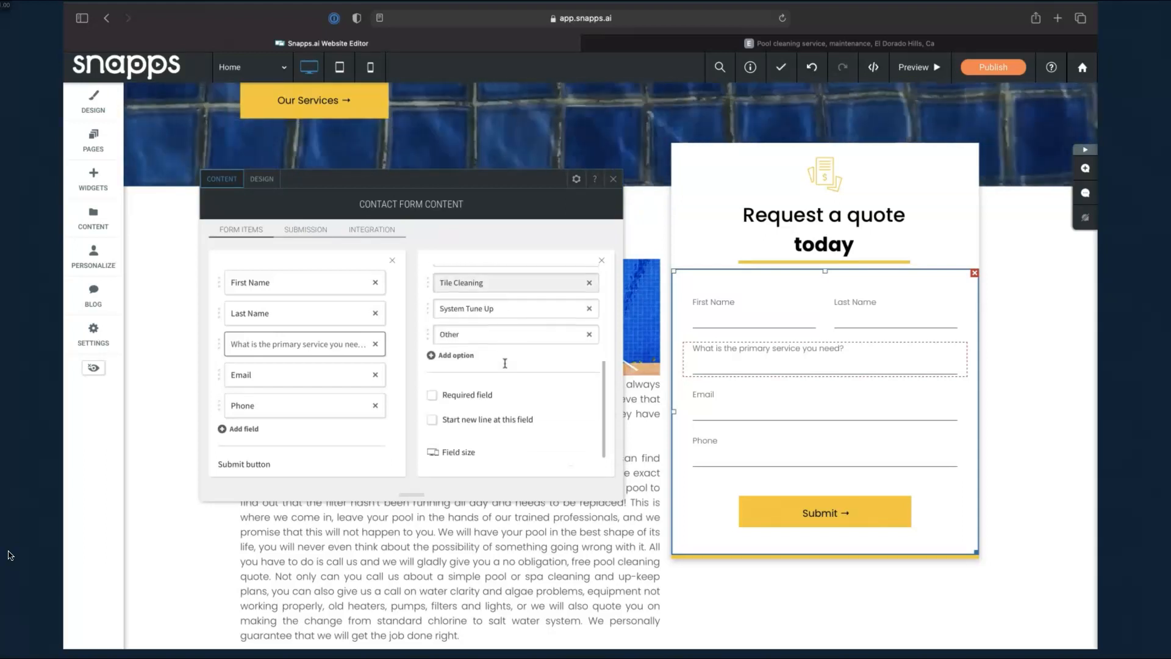
pyautogui.click(432, 397)
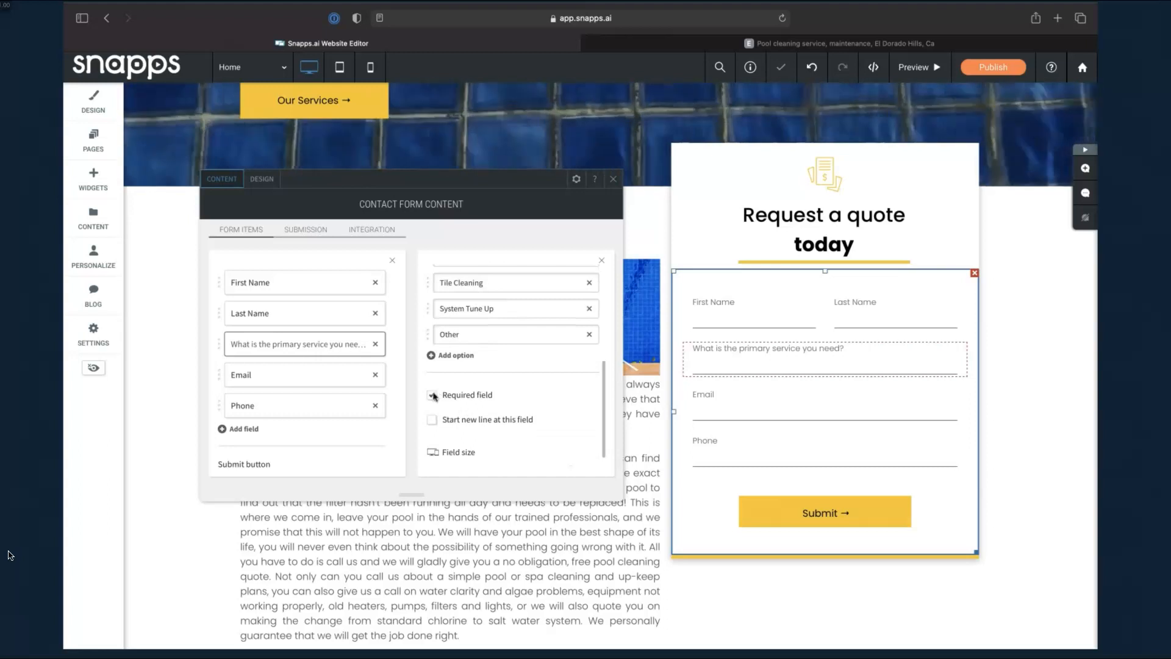
pyautogui.click(612, 178)
# Preview the page, test the service dropdown by choosing Tile Cleaning, then return to editing
pyautogui.click(926, 67)
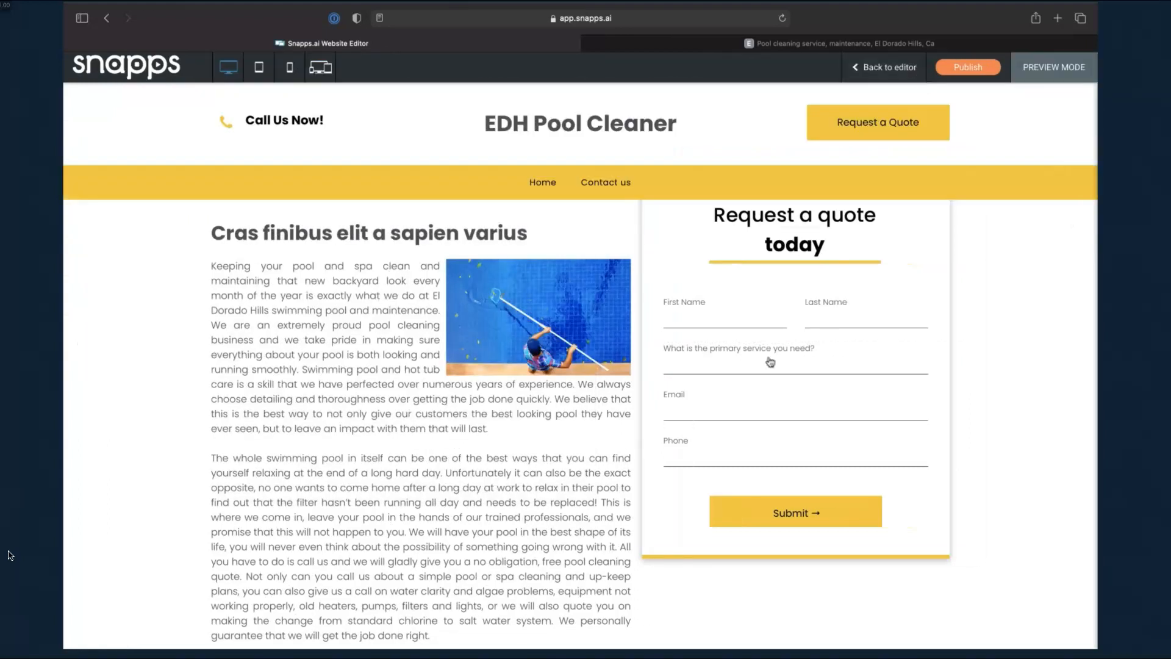
pyautogui.click(718, 368)
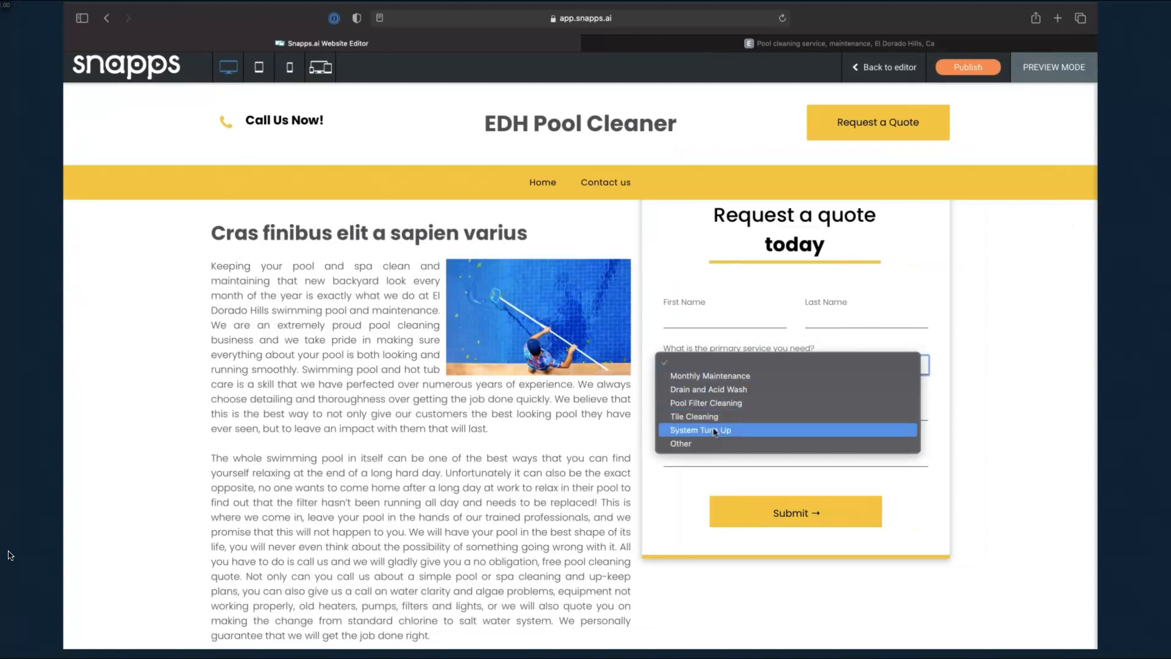
pyautogui.click(726, 414)
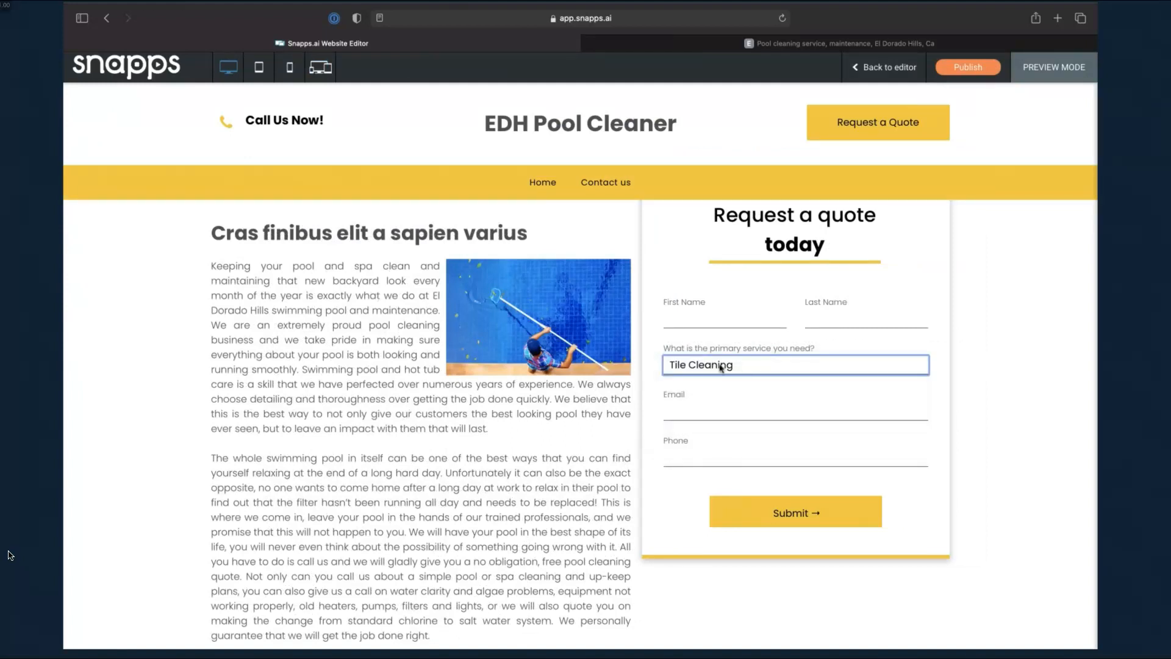
pyautogui.click(884, 67)
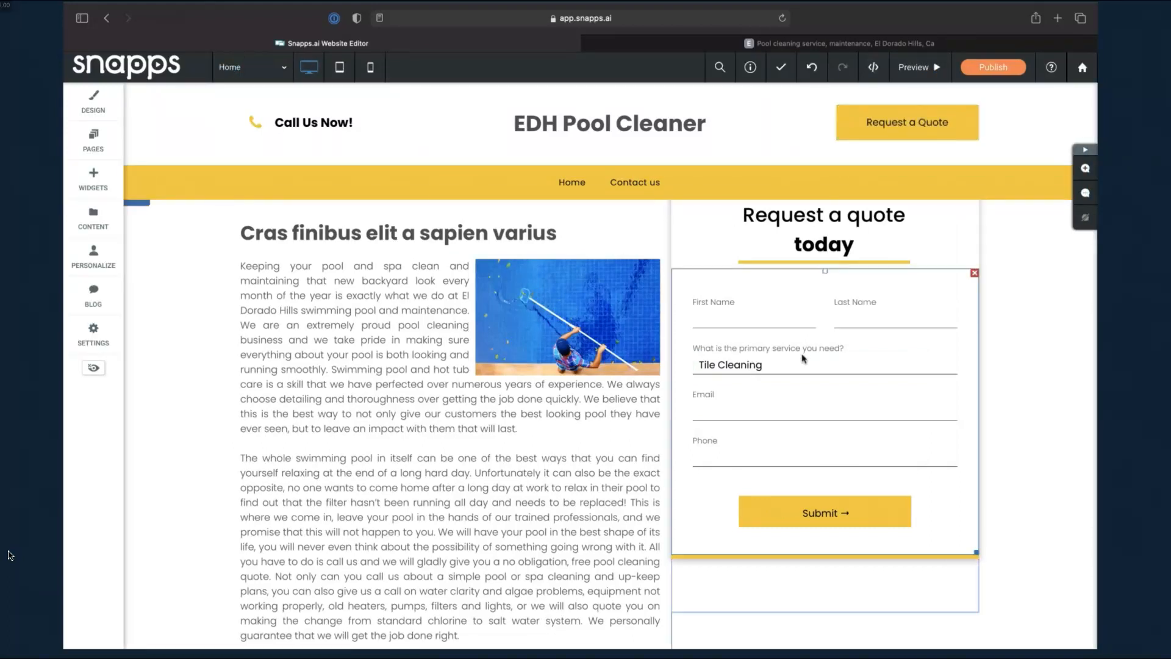
# Change the quote form's submit button text to 'Get My Instant Quote'
pyautogui.click(804, 358)
pyautogui.scroll(-3, 567, 421)
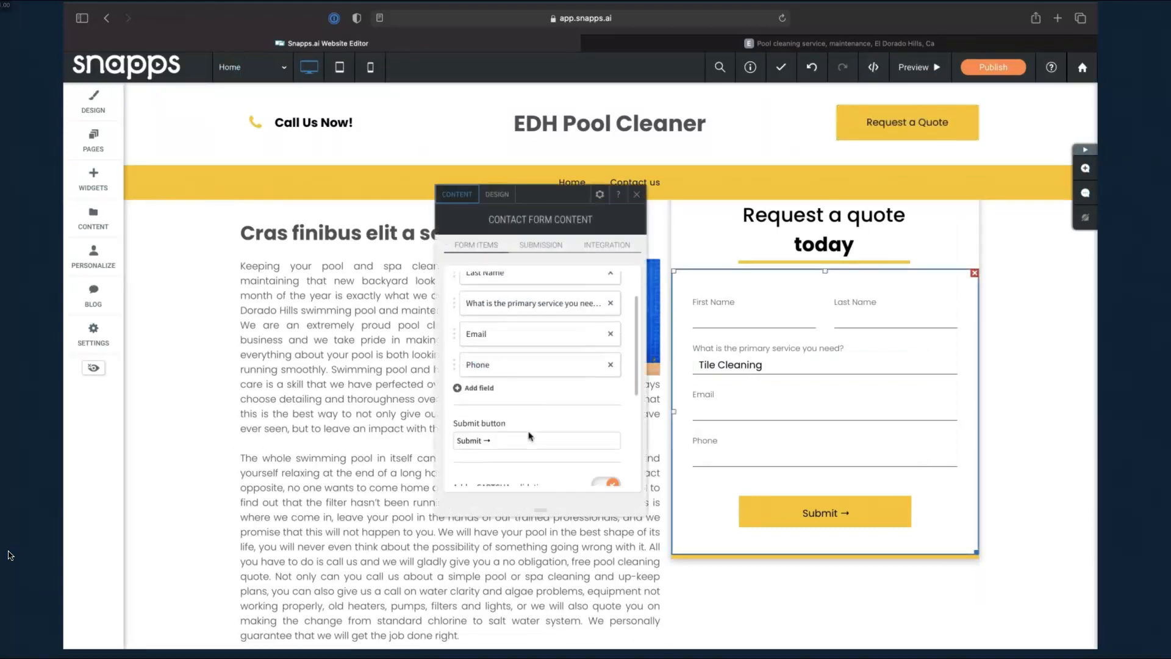
pyautogui.moveTo(481, 415); pyautogui.dragTo(436, 416)
pyautogui.write('Get Insta')
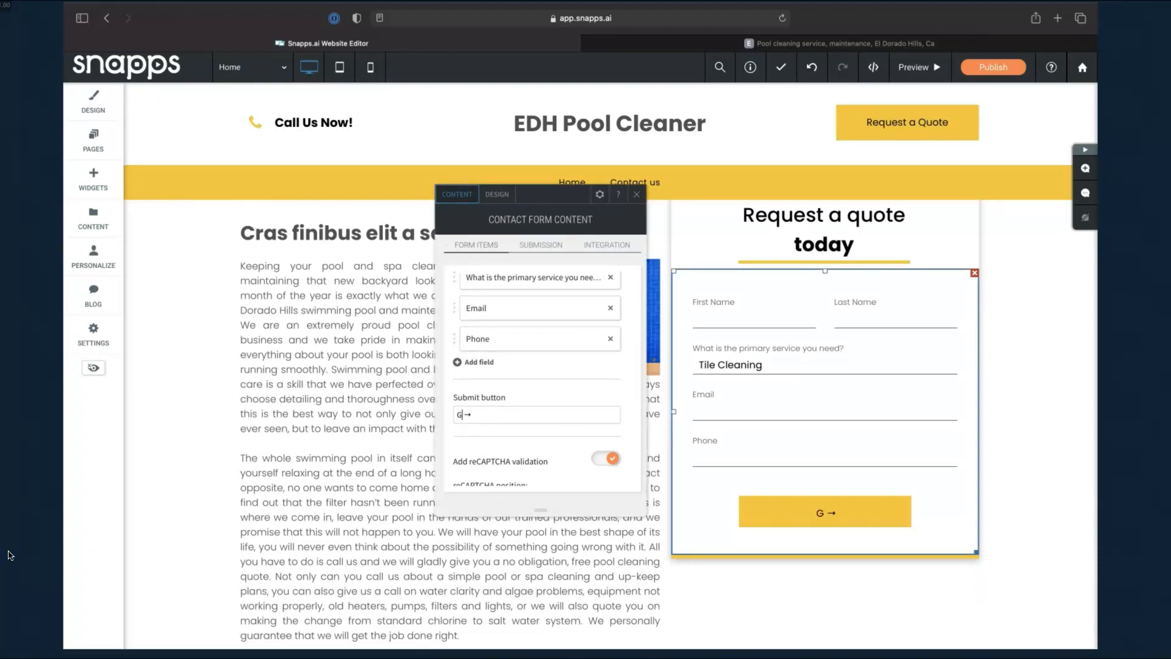
pyautogui.write('nt Quote')
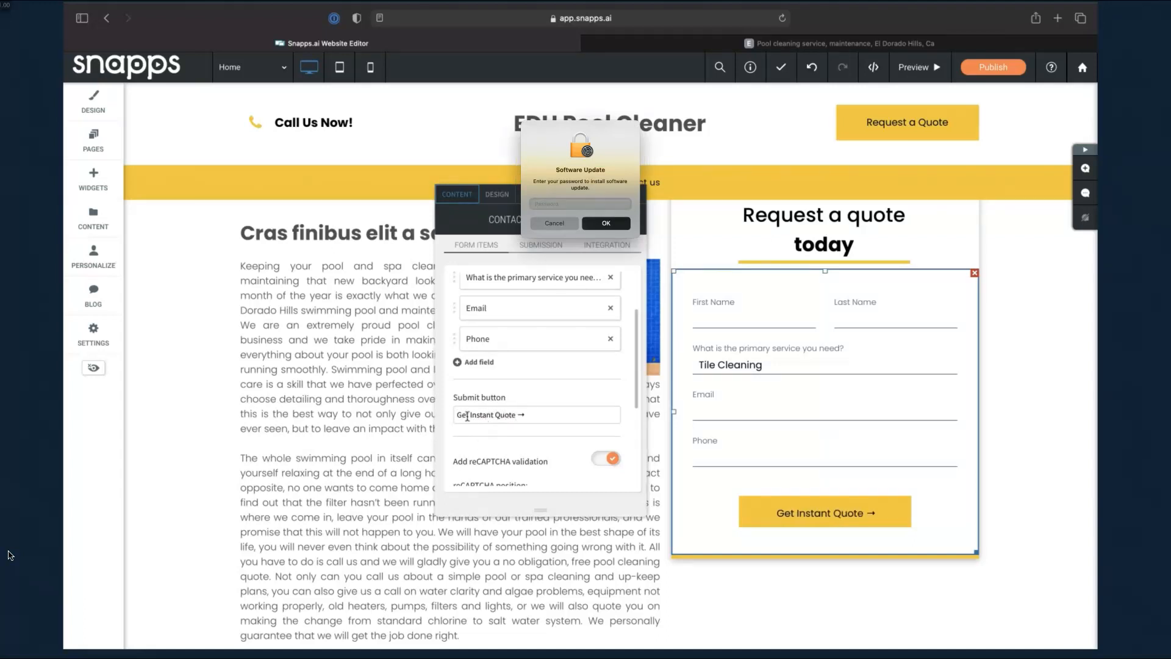
pyautogui.click(467, 415)
pyautogui.write('My')
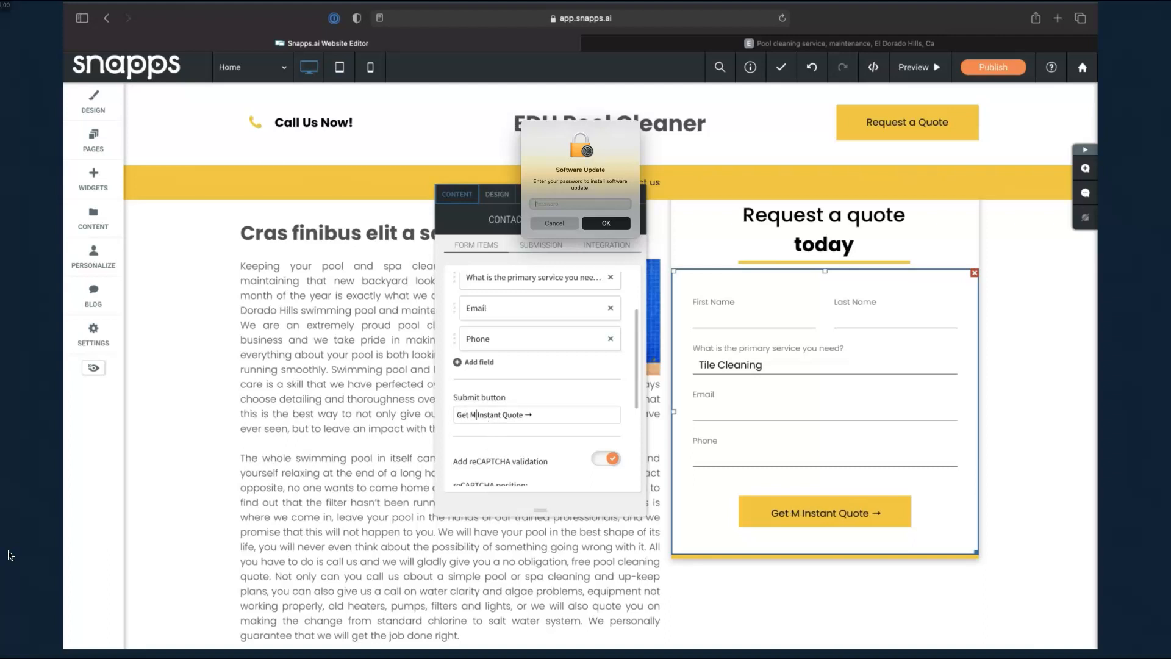
# Set the reCAPTCHA notice position to Inline text
pyautogui.scroll(-1, 564, 431)
pyautogui.scroll(-3, 565, 431)
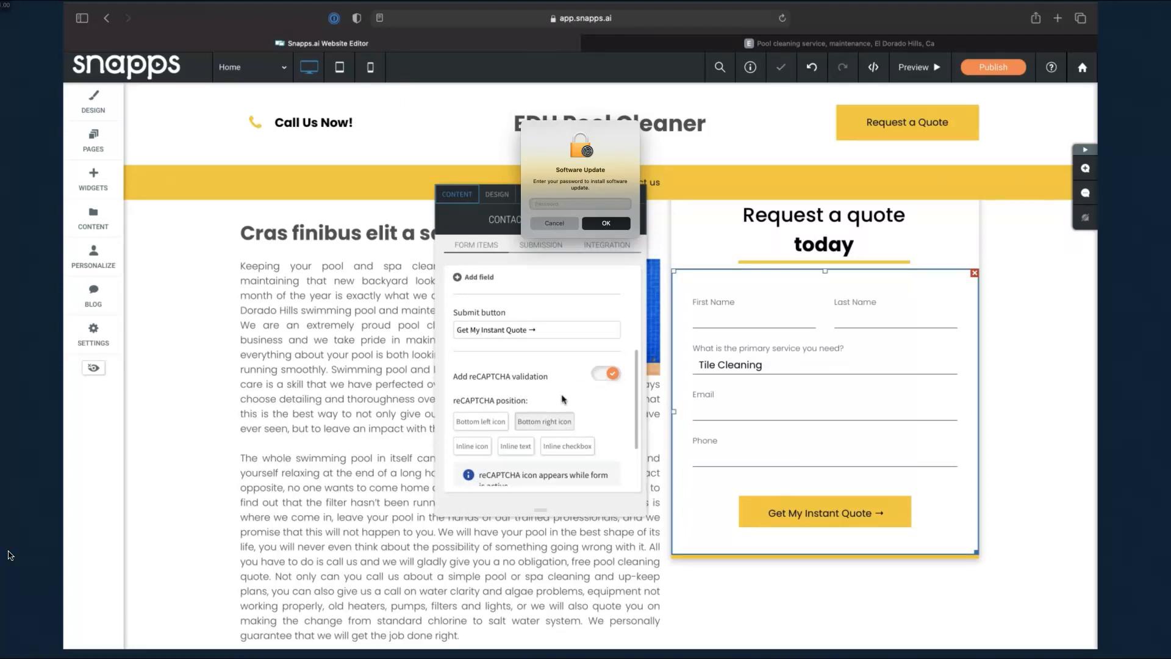
pyautogui.click(500, 447)
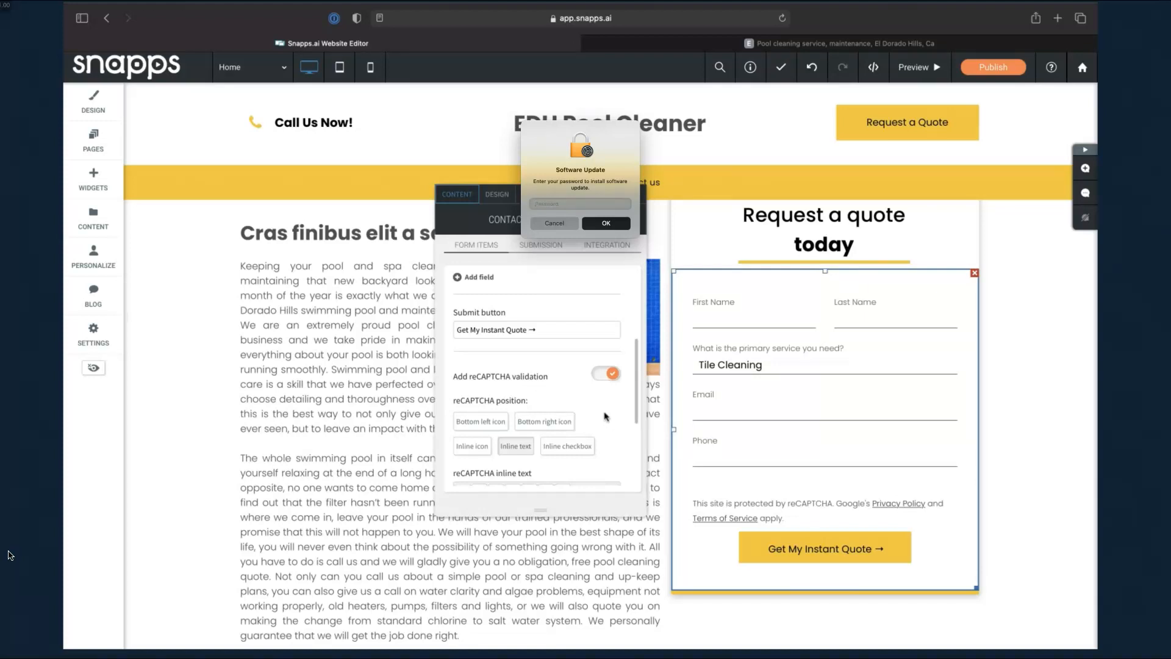
pyautogui.scroll(2, 615, 425)
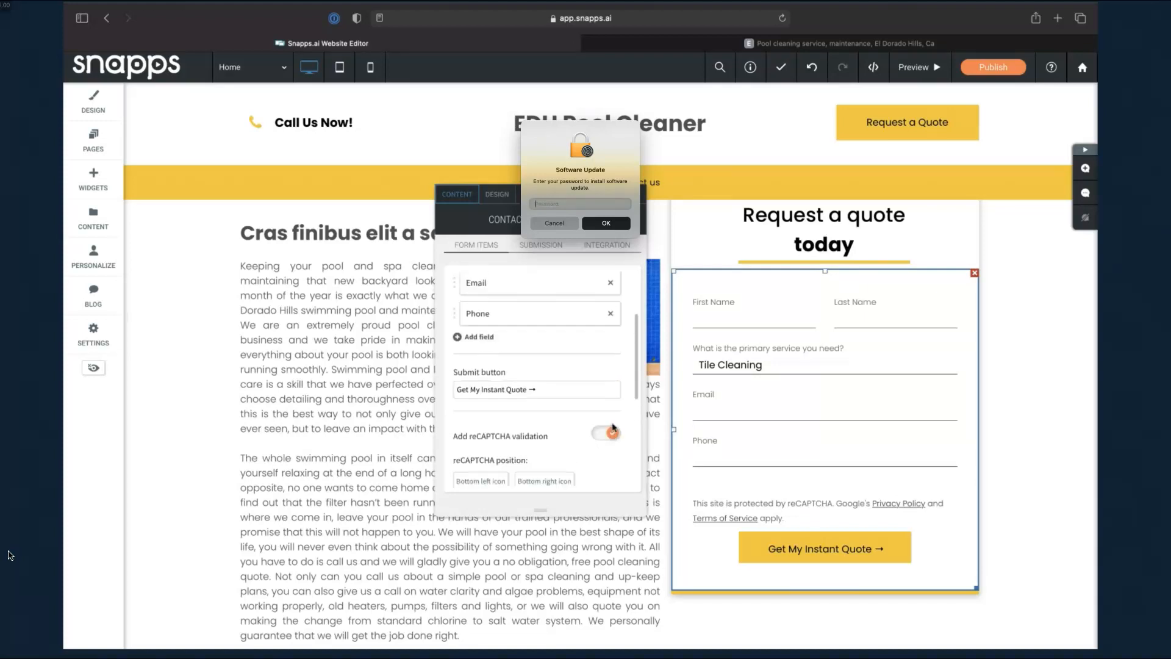
pyautogui.scroll(3, 613, 429)
pyautogui.scroll(-10, 580, 436)
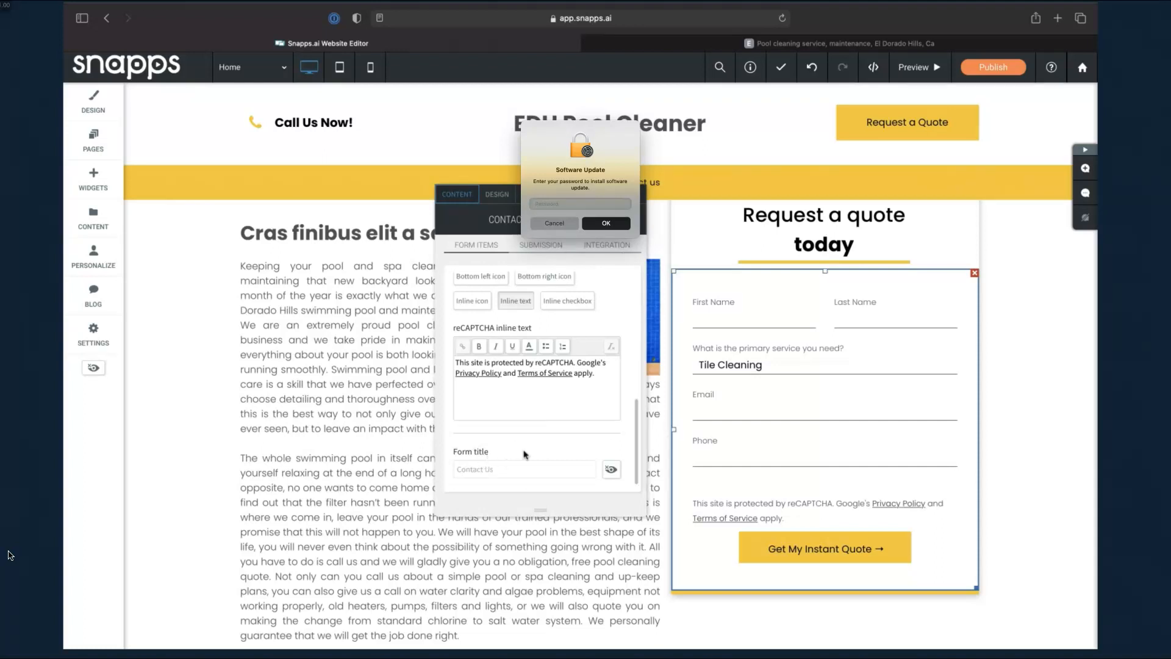
# Rename the form title from 'Contact Us' to 'EDH Pool Cleaner Leads' and keep it hidden
pyautogui.click(610, 469)
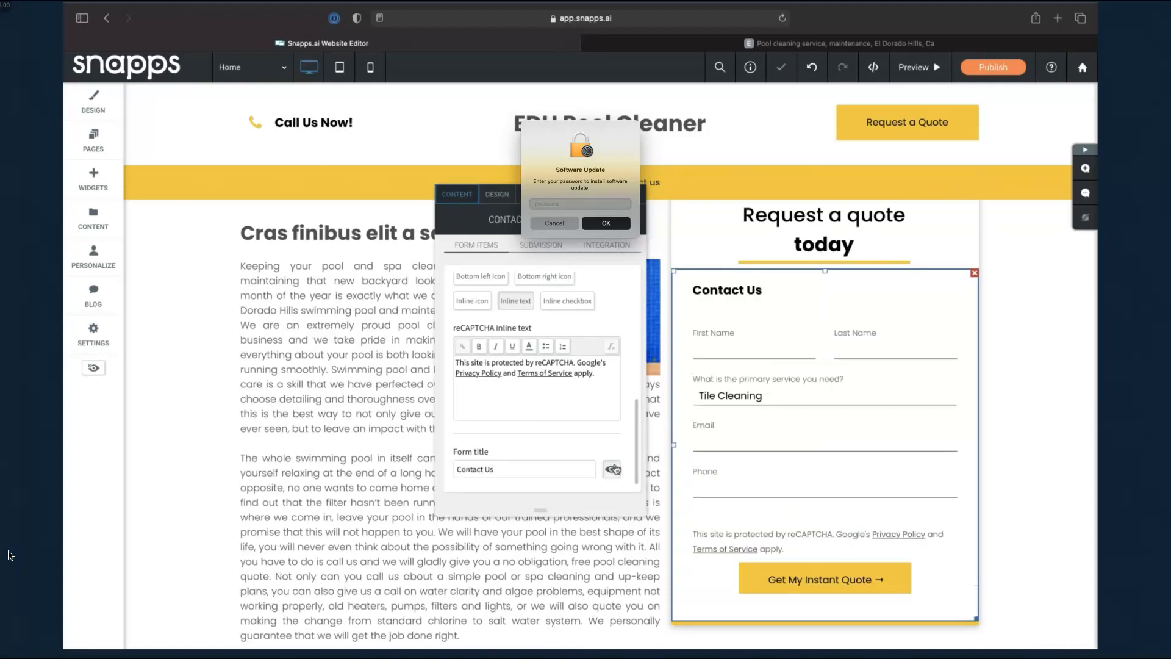
pyautogui.click(610, 469)
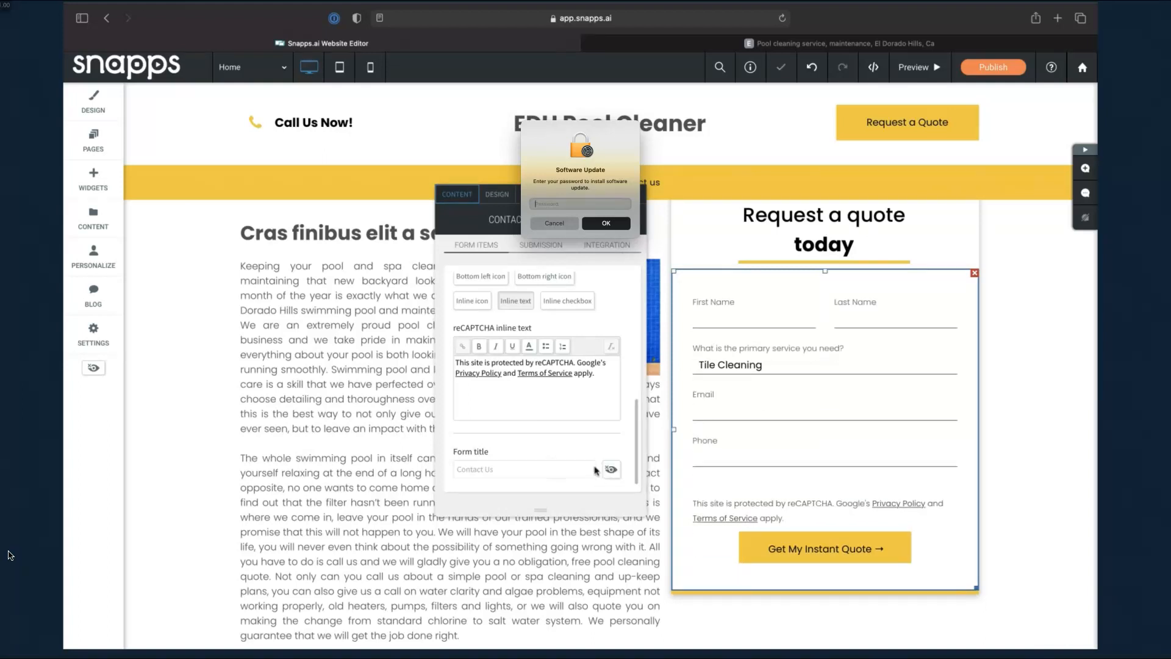
pyautogui.click(610, 469)
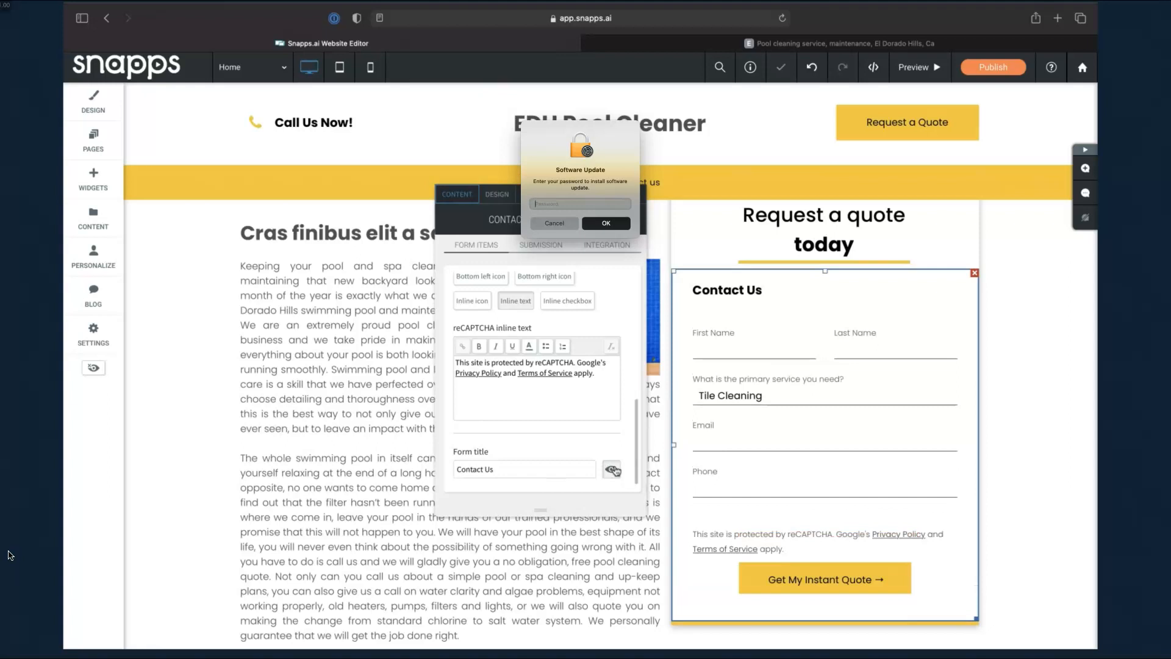
pyautogui.tripleClick(544, 466)
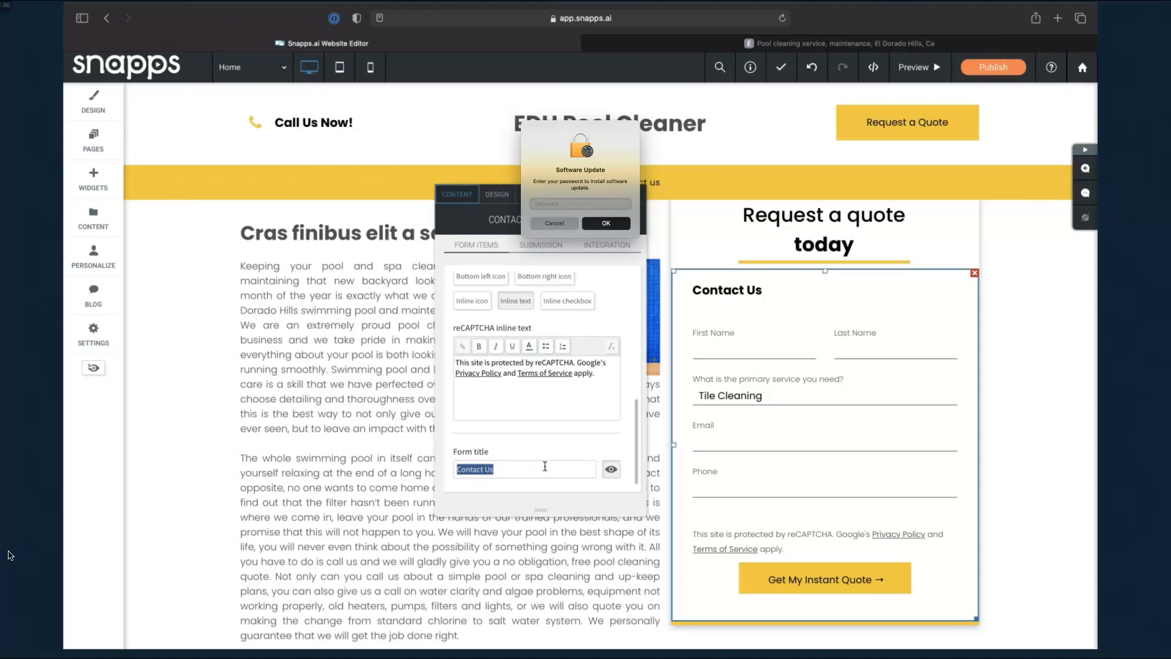
pyautogui.write('EDH Pool Cleaner Leads')
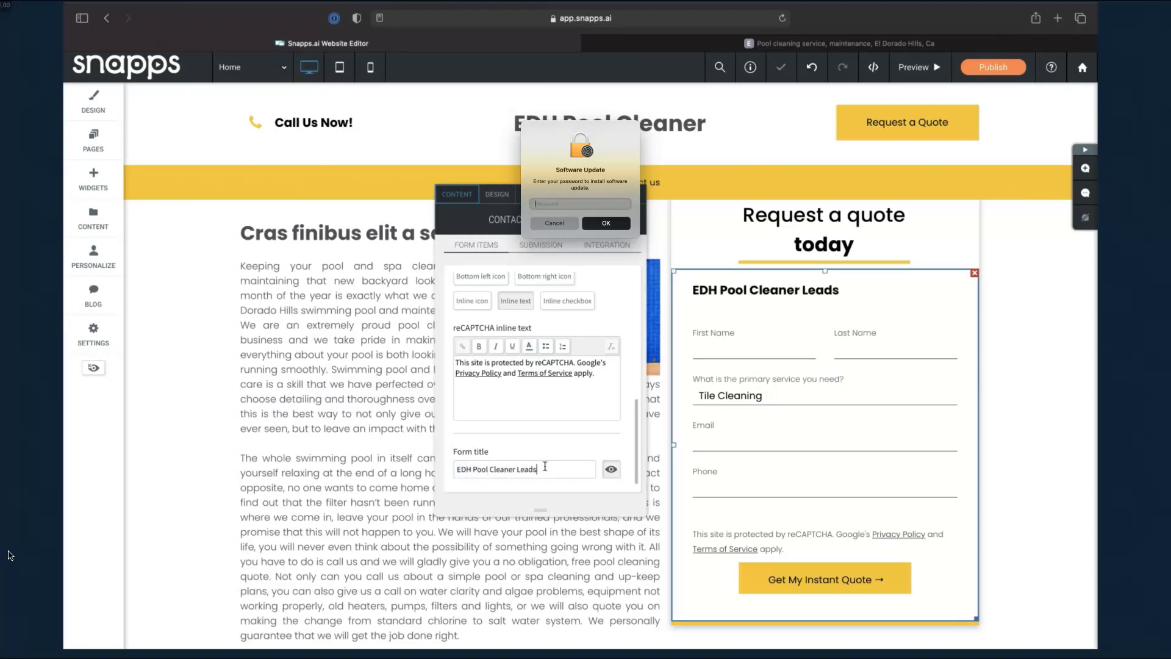
pyautogui.click(611, 468)
pyautogui.scroll(2, 580, 368)
pyautogui.scroll(3, 579, 368)
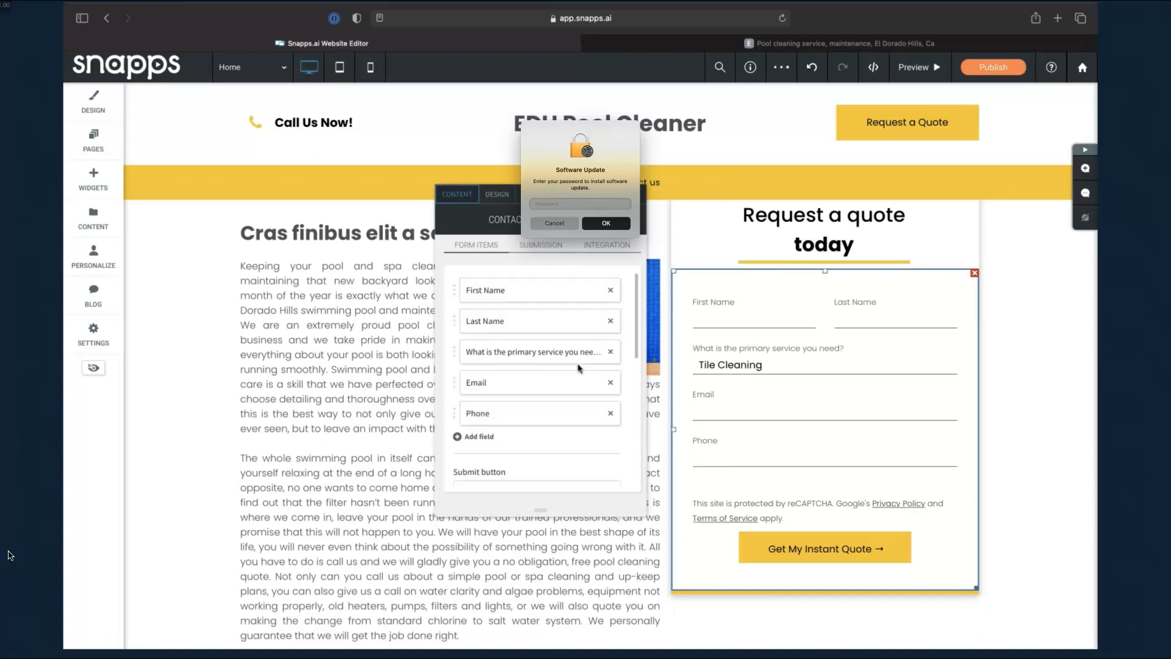
# Set the editor's and business owner's e-mail addresses as recipients, comma-separated with no space
pyautogui.click(547, 247)
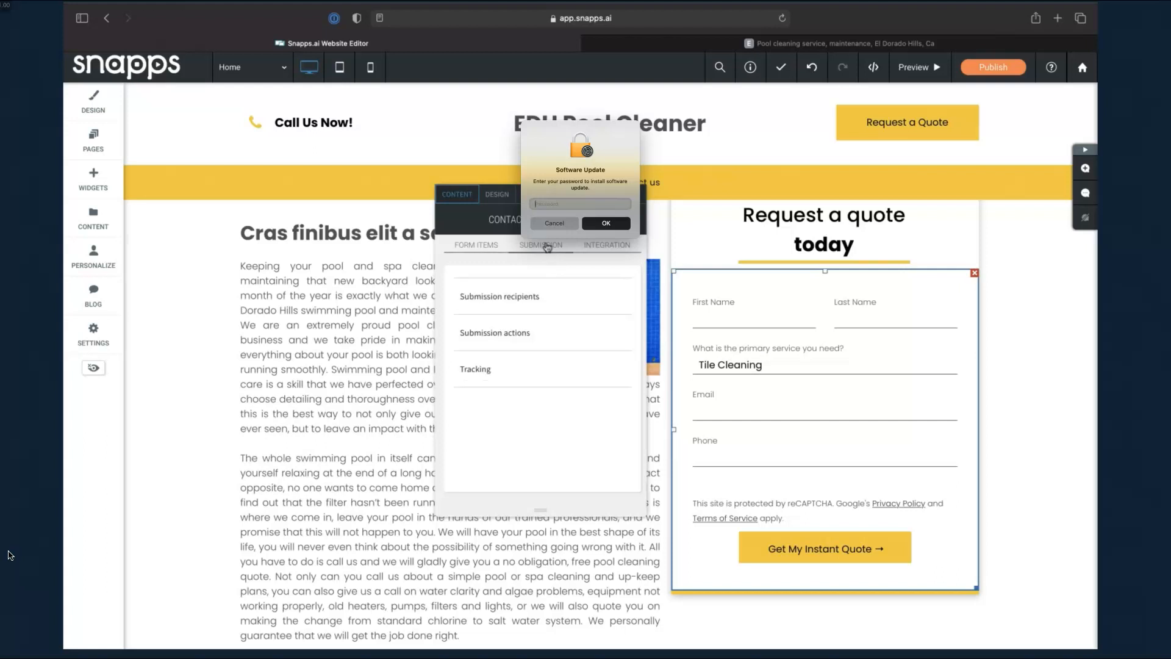
pyautogui.click(567, 300)
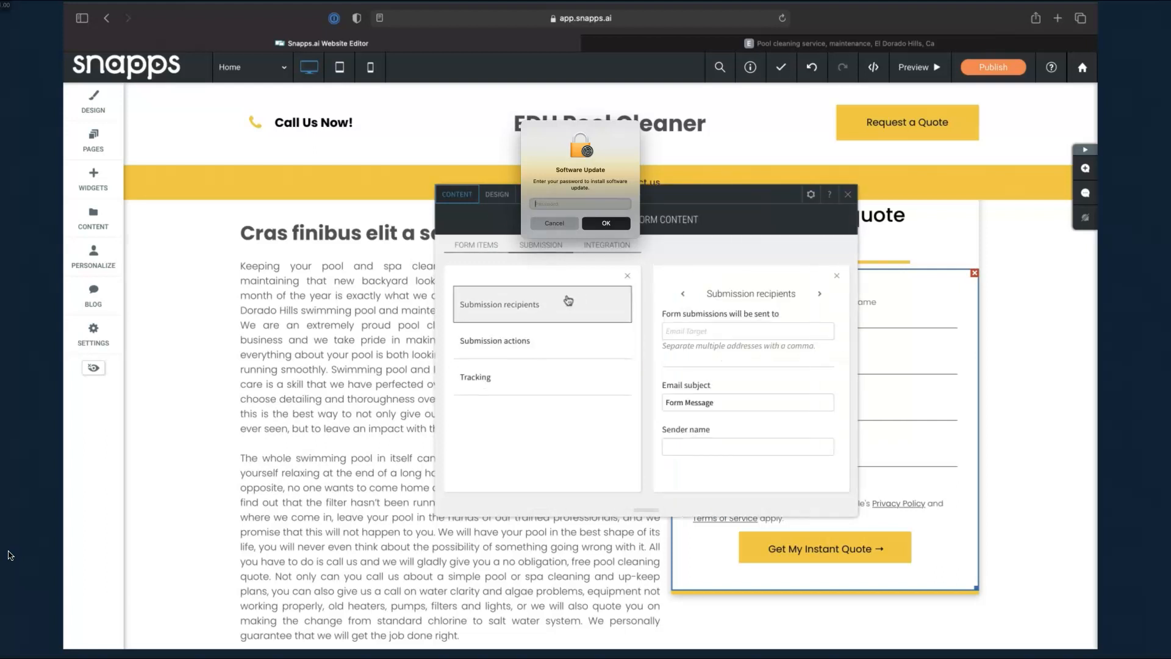
pyautogui.click(731, 331)
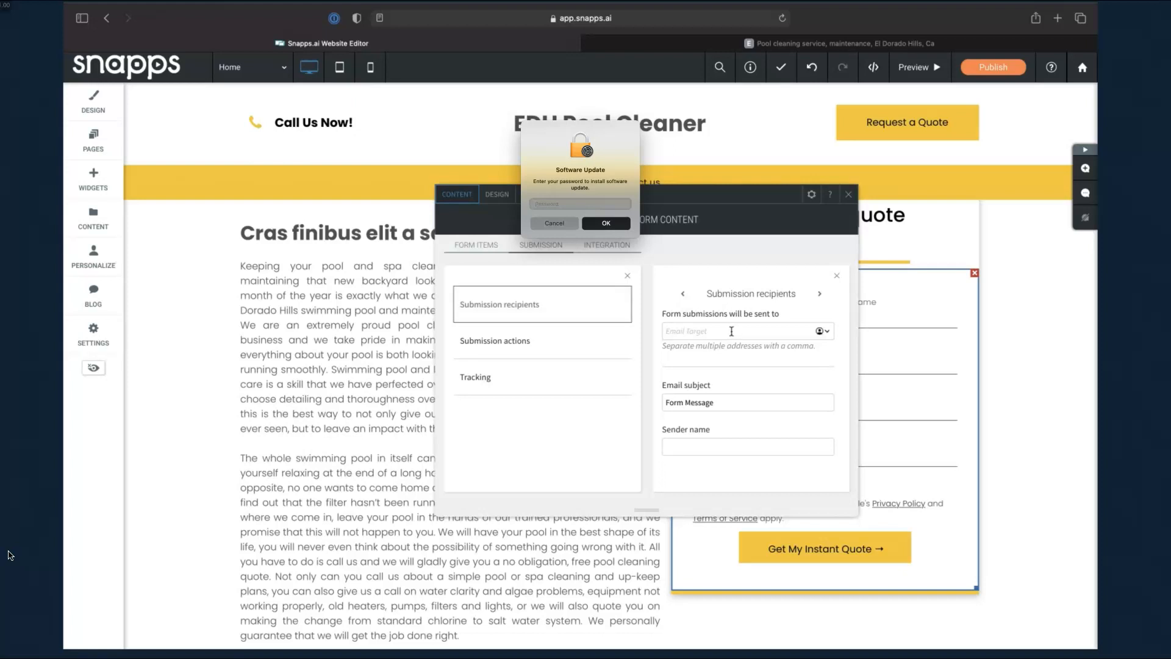
pyautogui.write('myemail@gam')
pyautogui.press('BackSpace')
pyautogui.press('BackSpace')
pyautogui.press('super+a')
pyautogui.write(',')
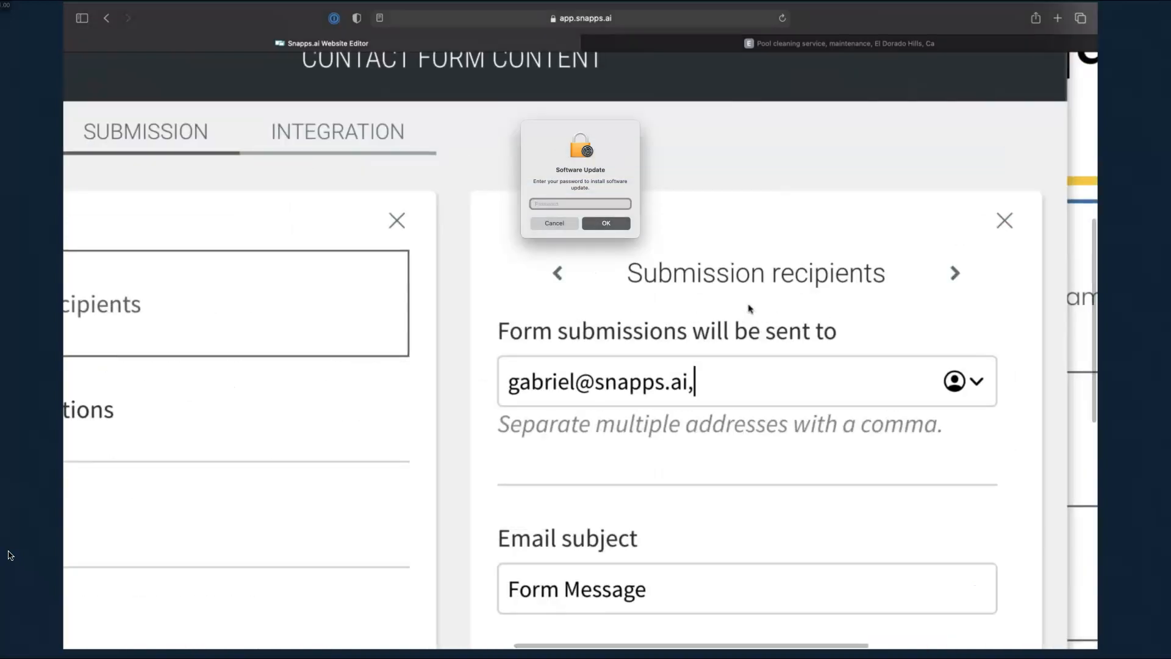
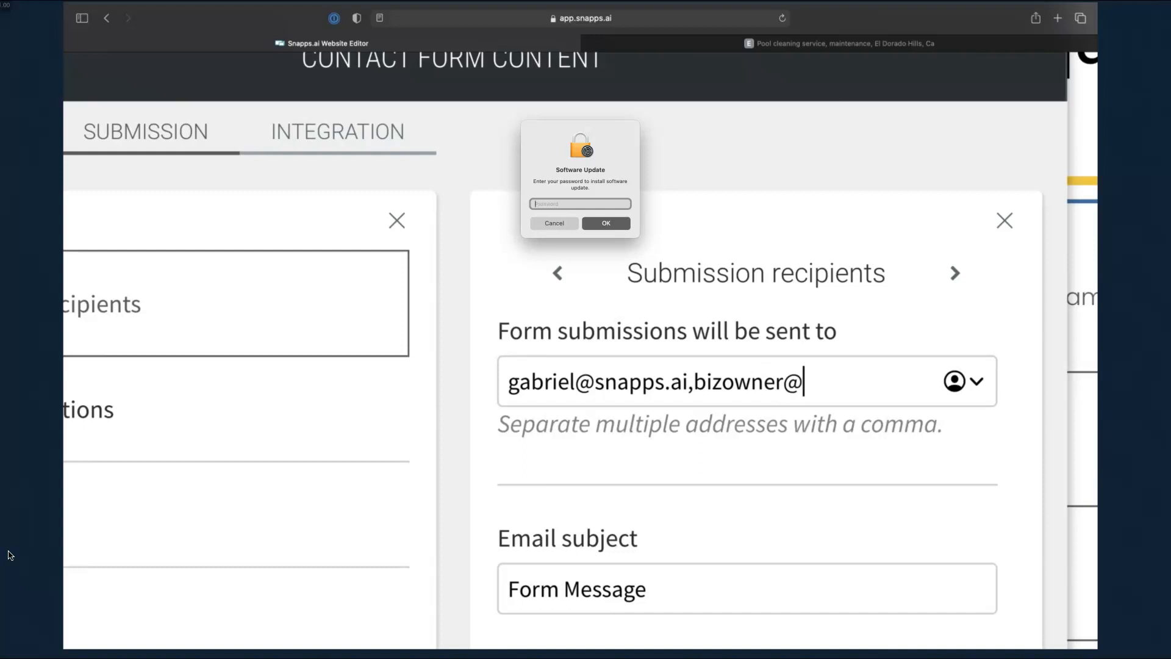
pyautogui.click(694, 382)
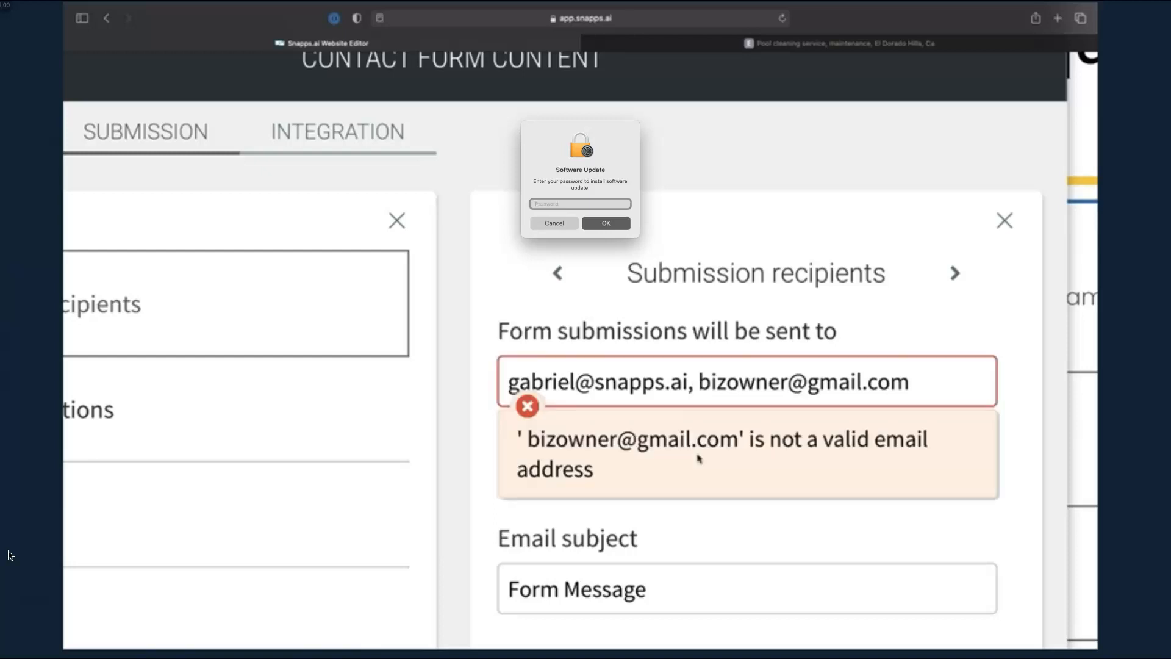
pyautogui.click(700, 381)
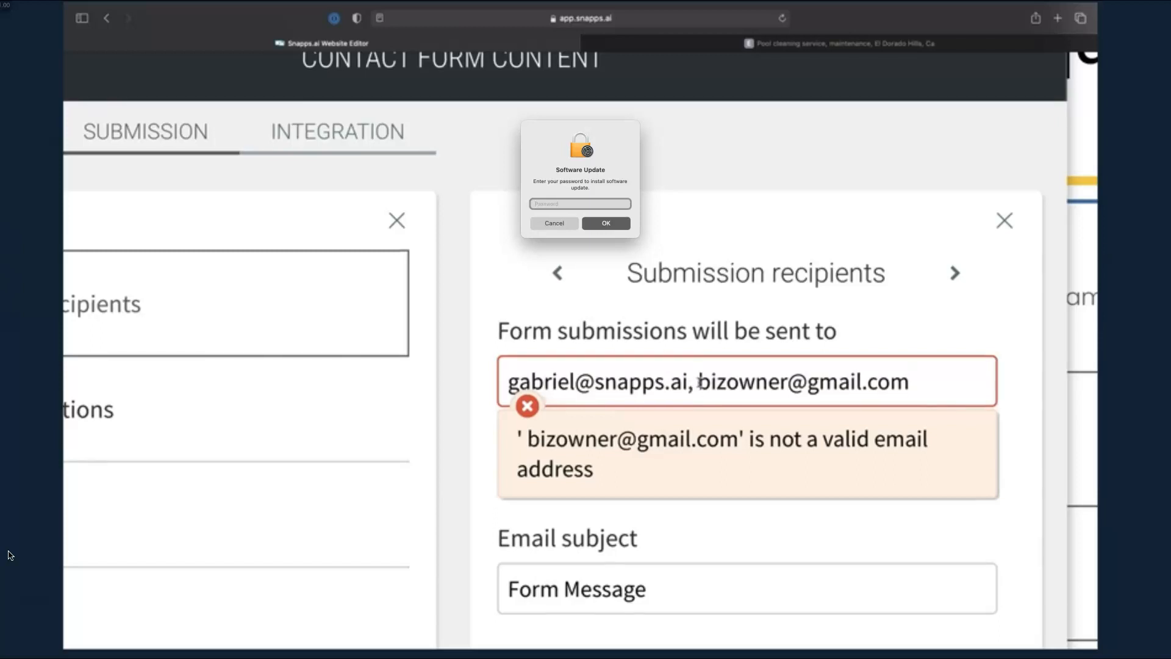
pyautogui.press('BackSpace')
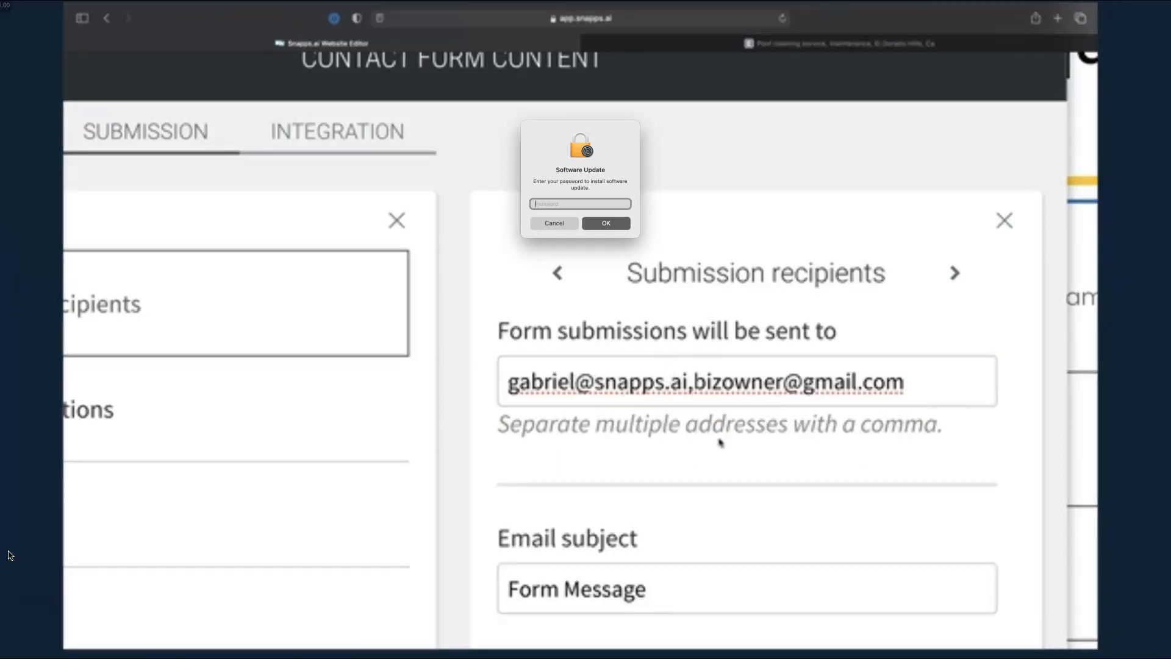
# Replace the Form Message subject with a pool-lead subject, add a sender name, and dismiss the update prompt
pyautogui.scroll(-10, 764, 446)
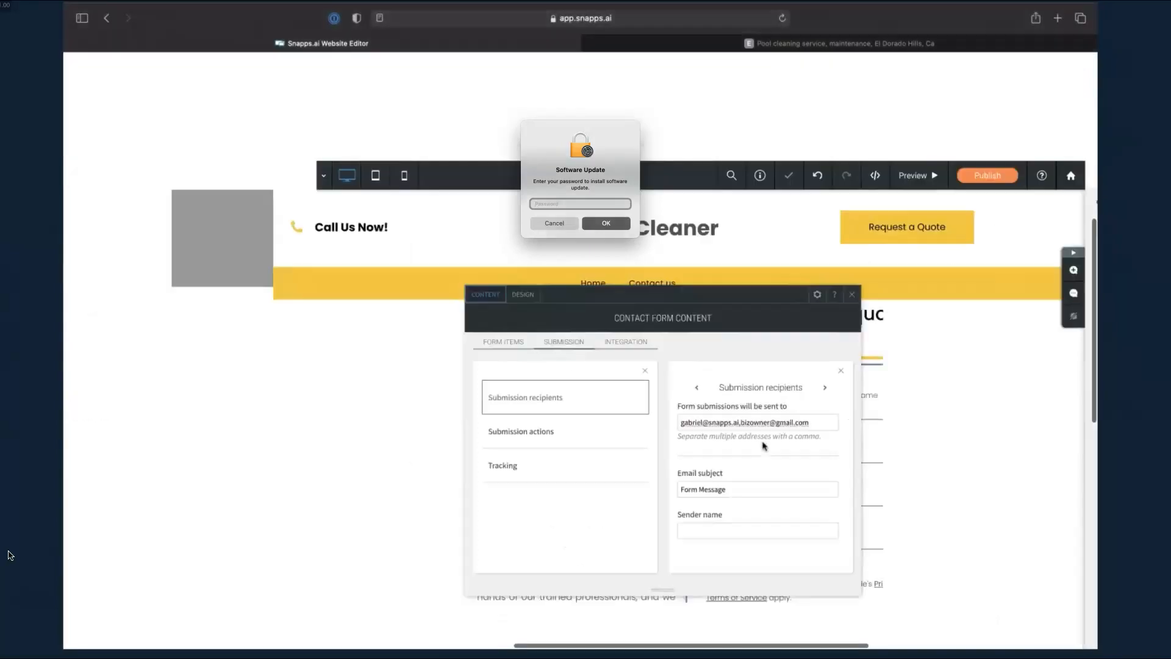
pyautogui.tripleClick(733, 409)
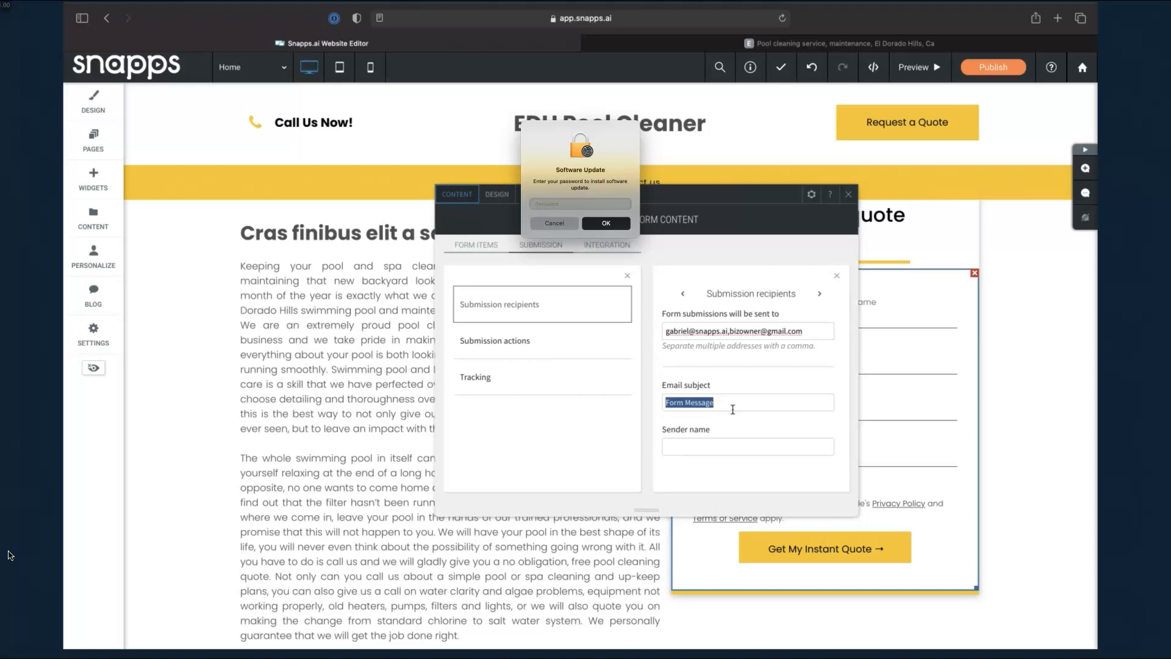
pyautogui.press('Tab')
pyautogui.write('Leads ')
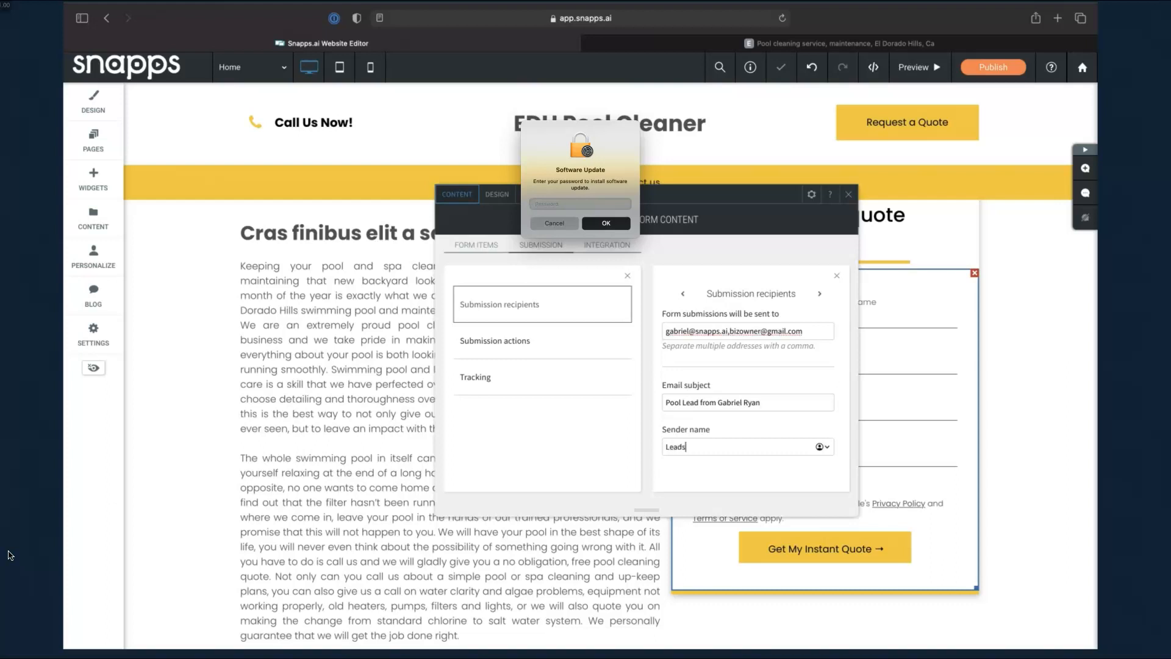
pyautogui.write('by Gabriel')
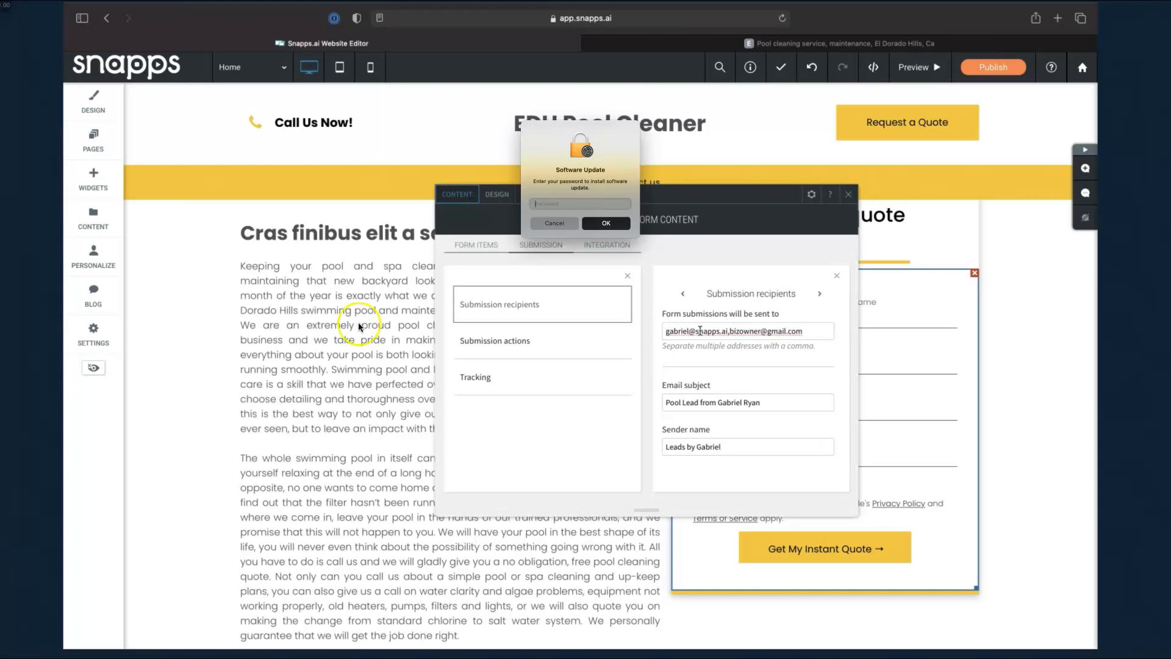
pyautogui.click(560, 223)
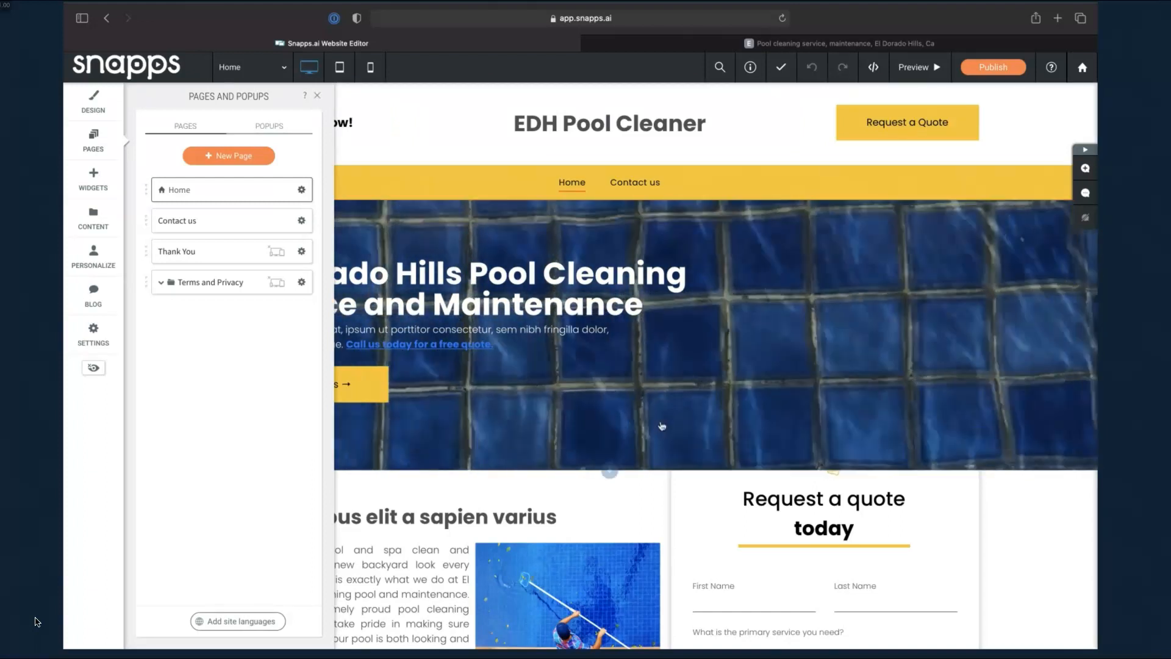
# Scroll the Home page down to the quote form's First Name and Last Name fields
pyautogui.scroll(-4, 762, 519)
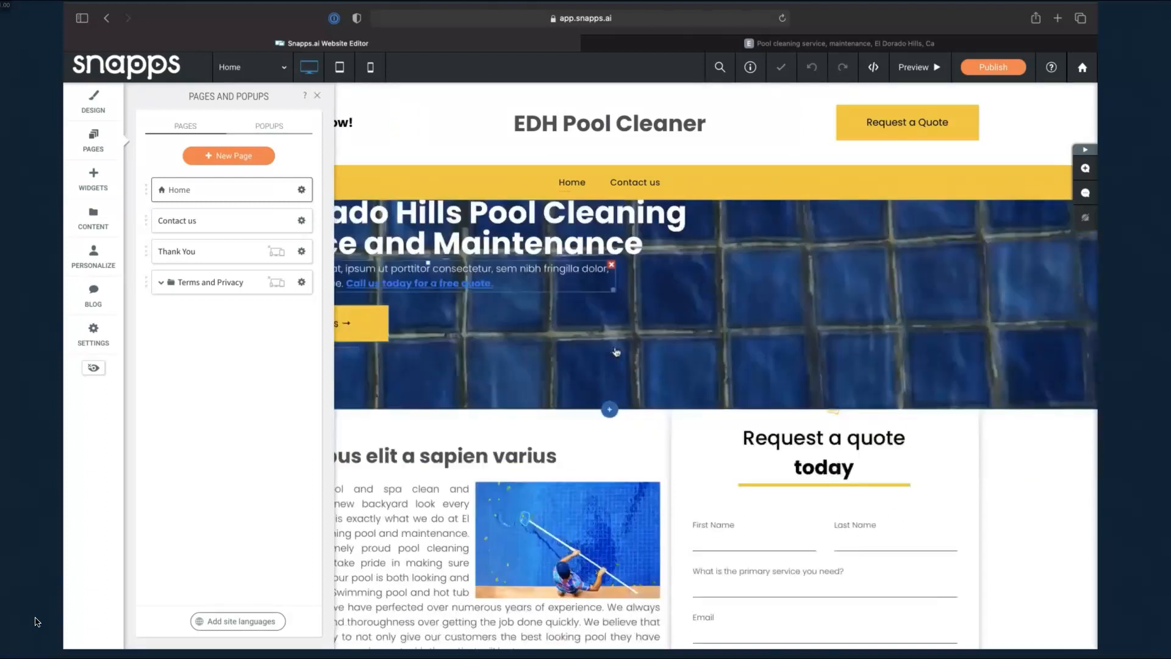
# Turn on 'Redirect to a page after submission' and choose the Thank You page
pyautogui.click(864, 413)
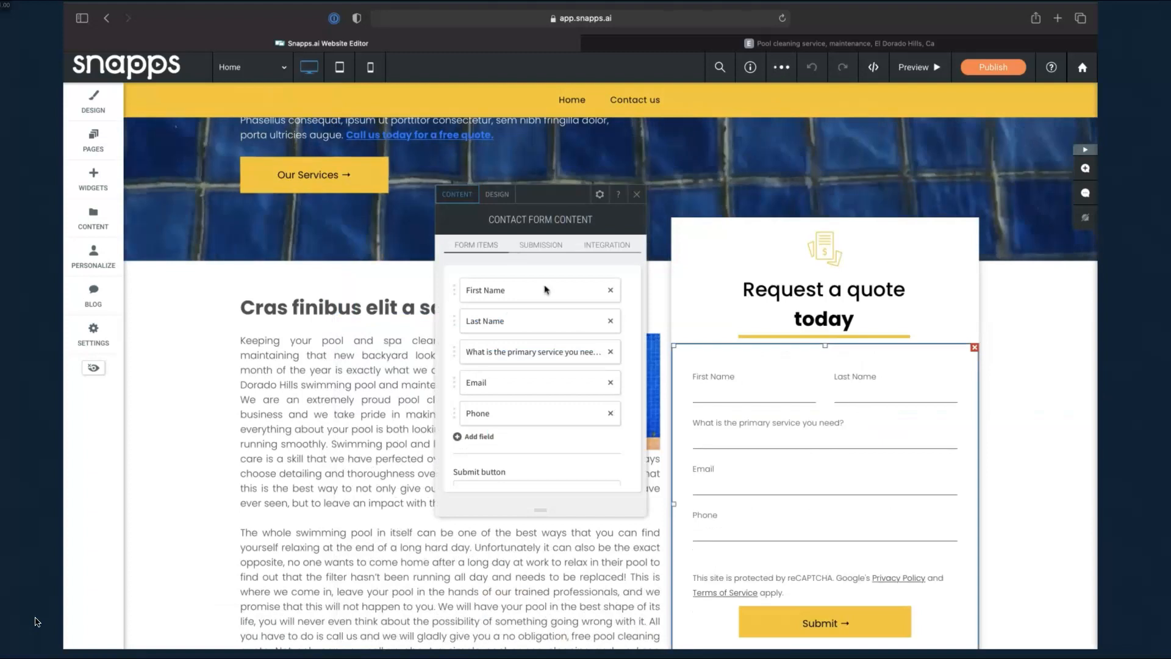
pyautogui.click(539, 247)
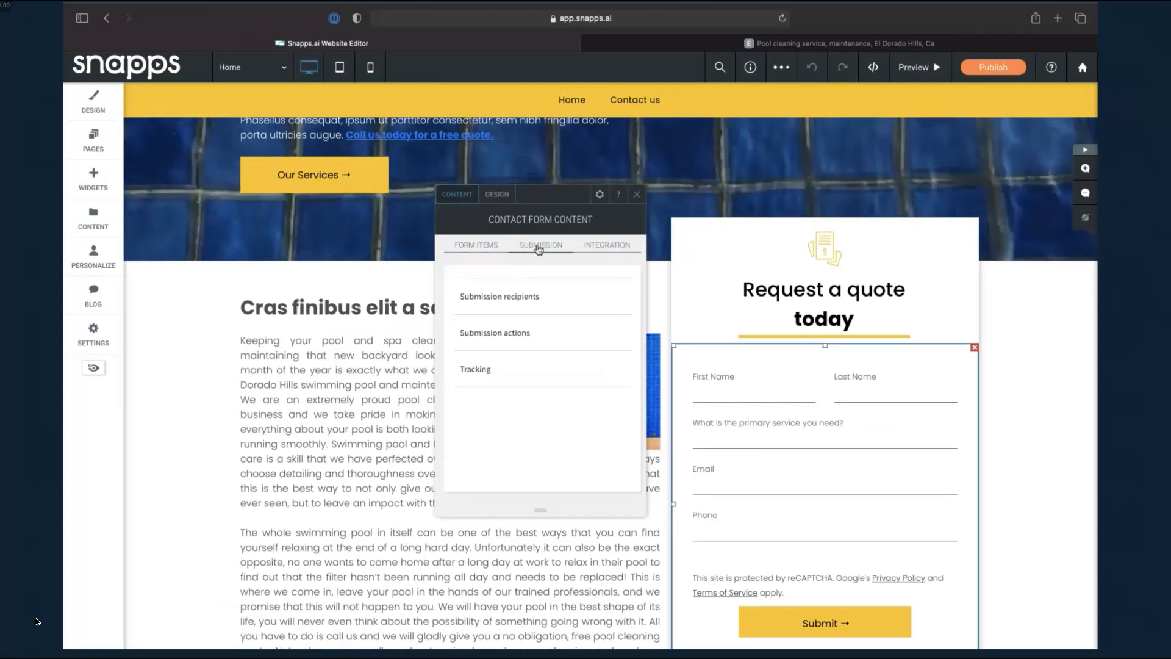
pyautogui.click(543, 343)
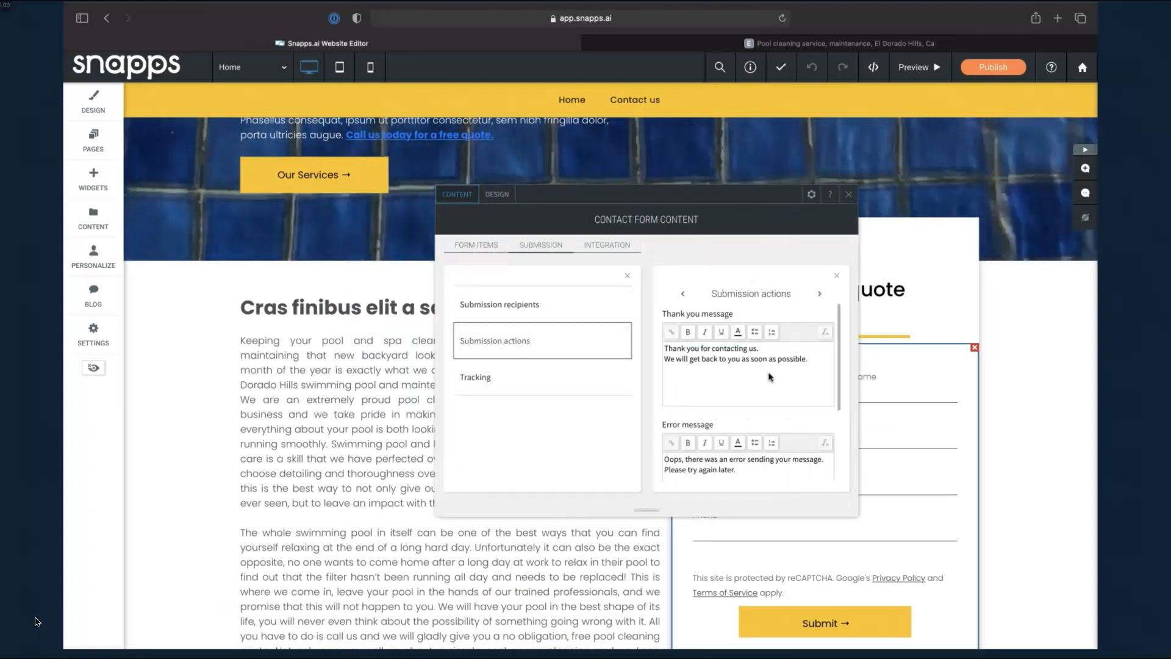
pyautogui.scroll(-2, 769, 377)
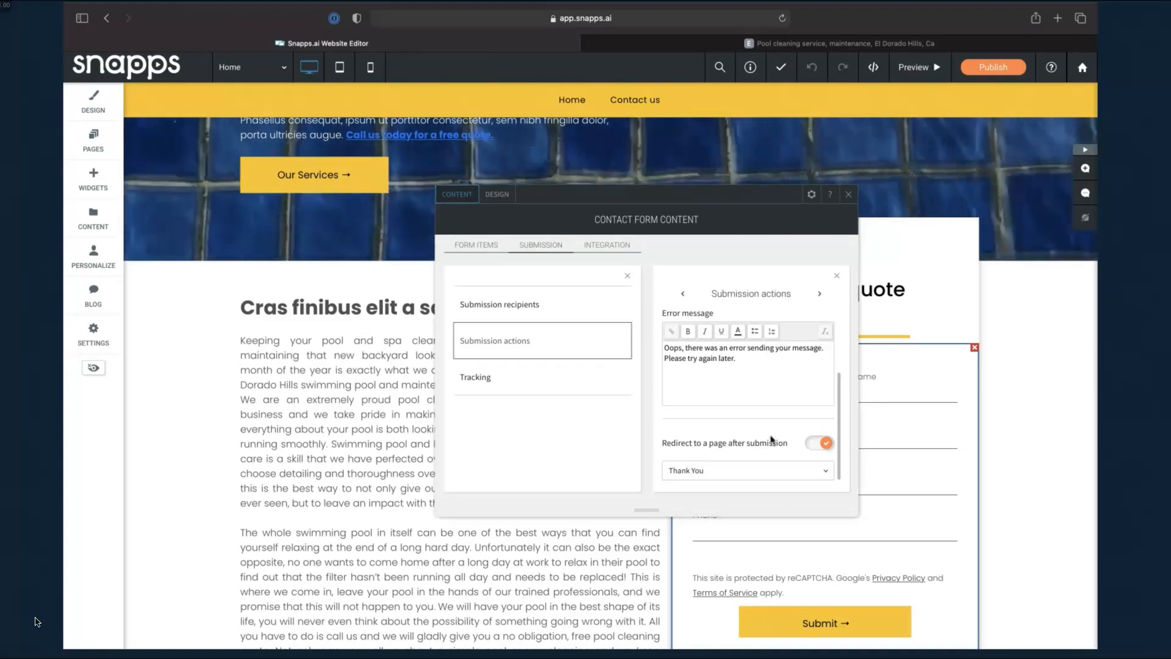
pyautogui.click(821, 444)
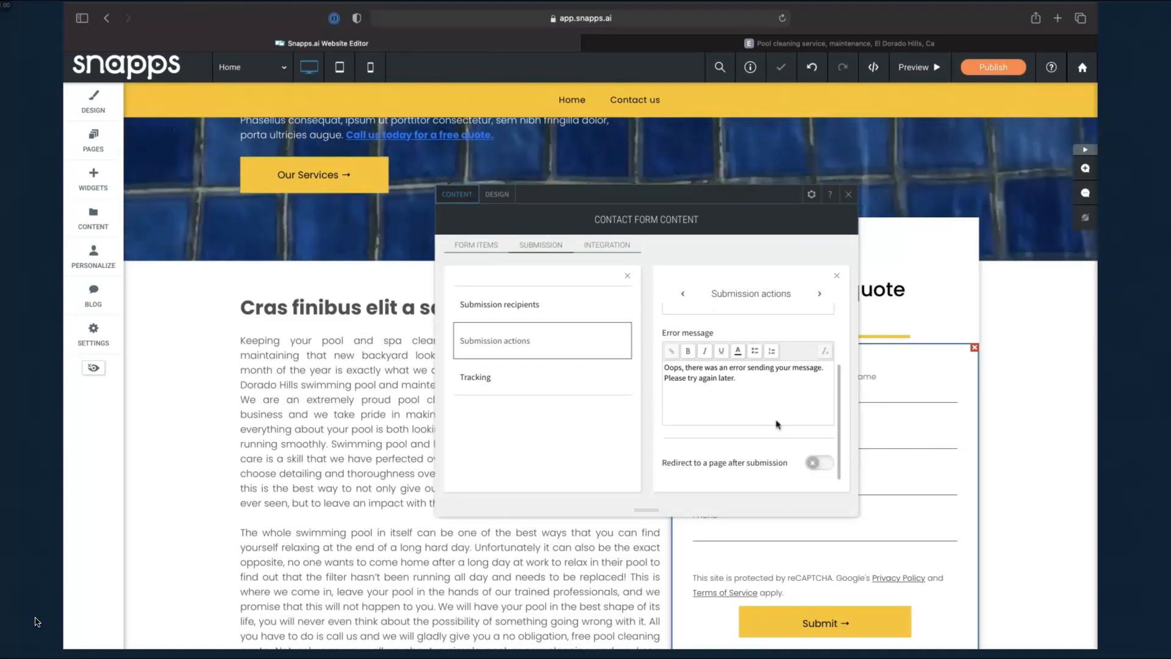
pyautogui.scroll(2, 750, 366)
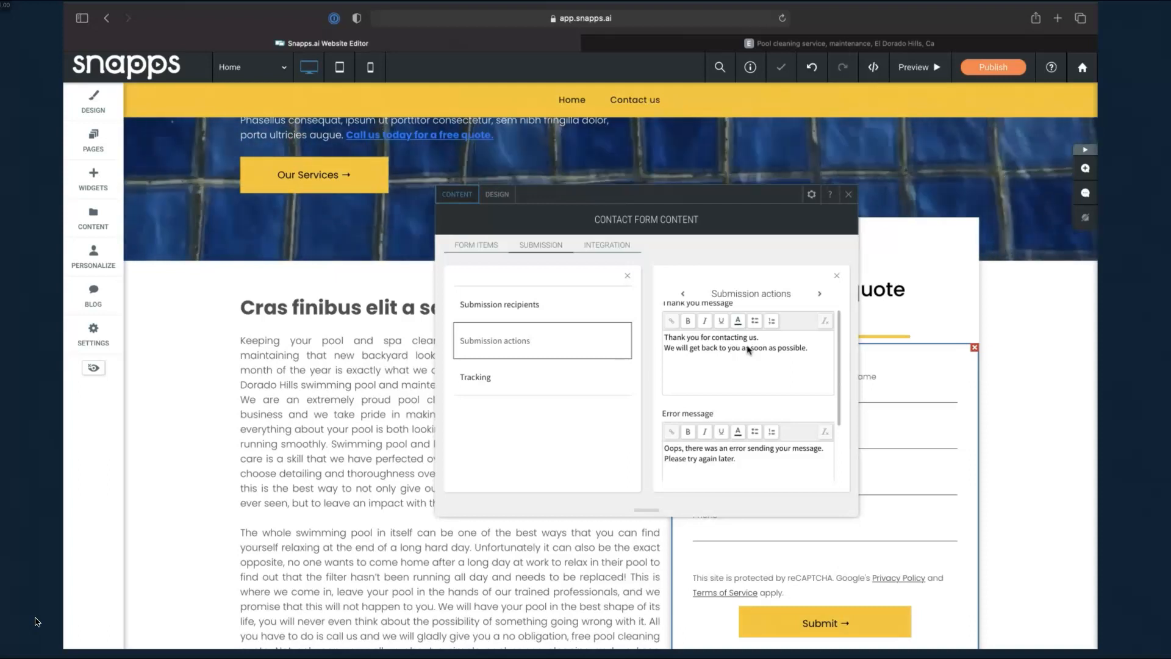
pyautogui.scroll(-3, 748, 349)
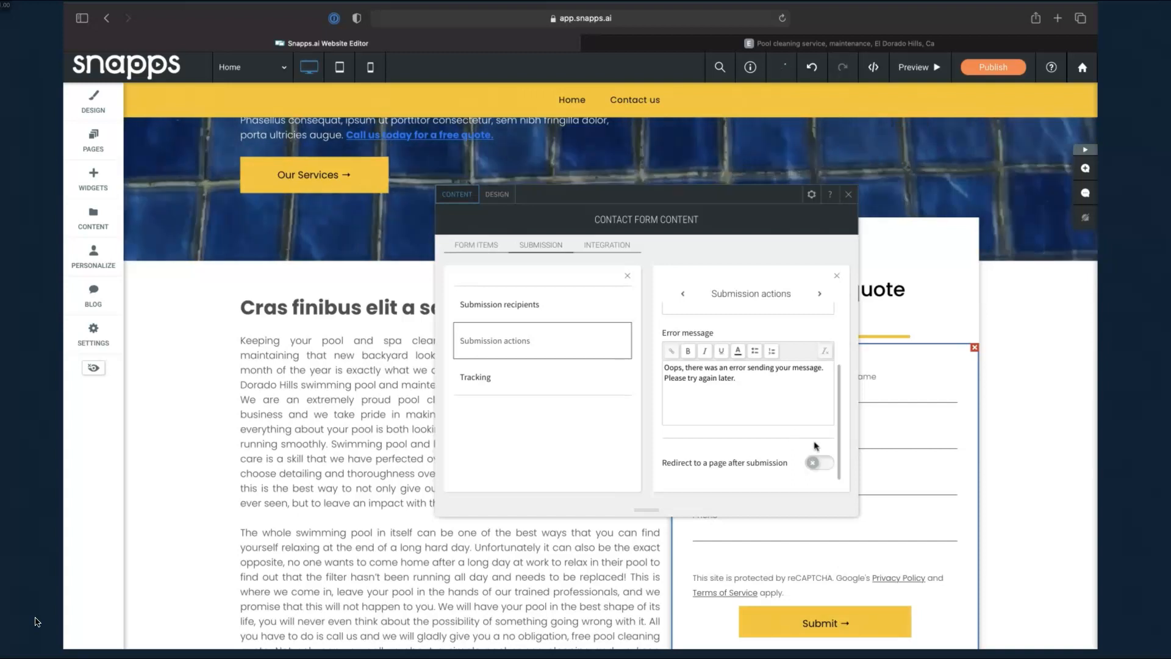
pyautogui.click(823, 465)
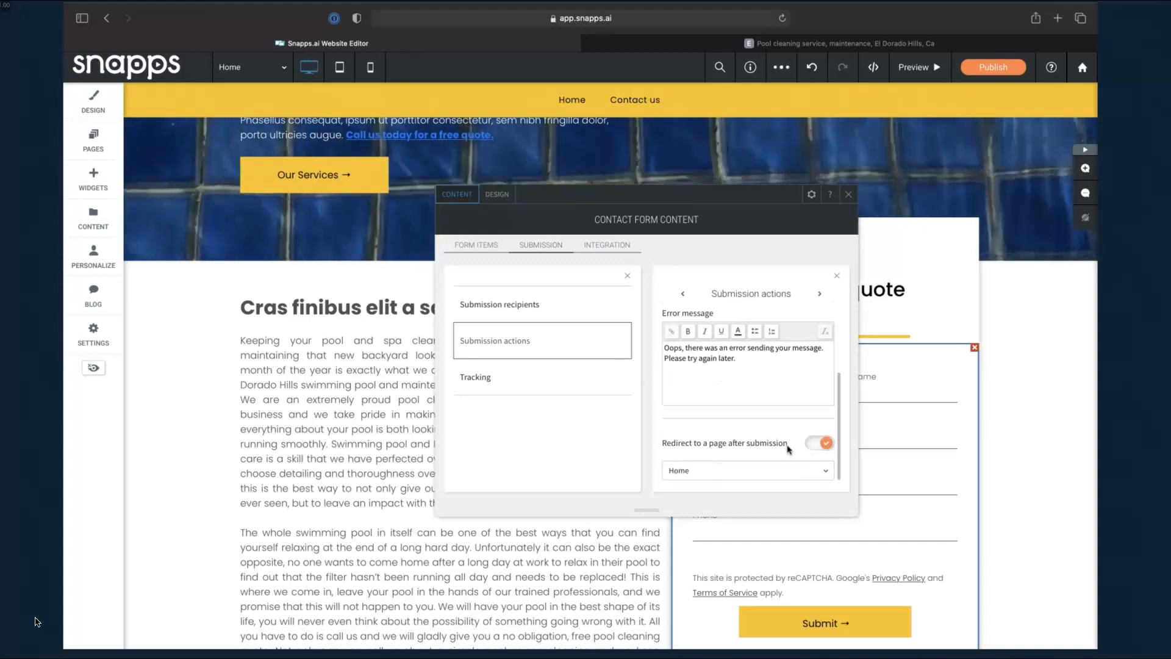
pyautogui.click(750, 470)
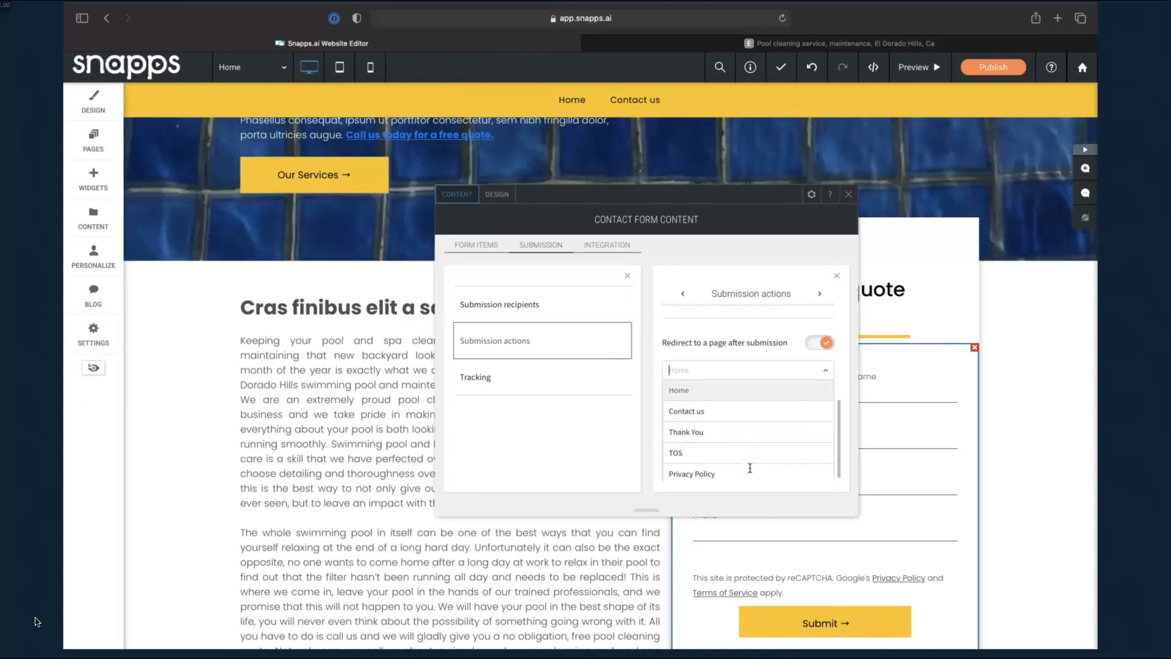
pyautogui.click(740, 432)
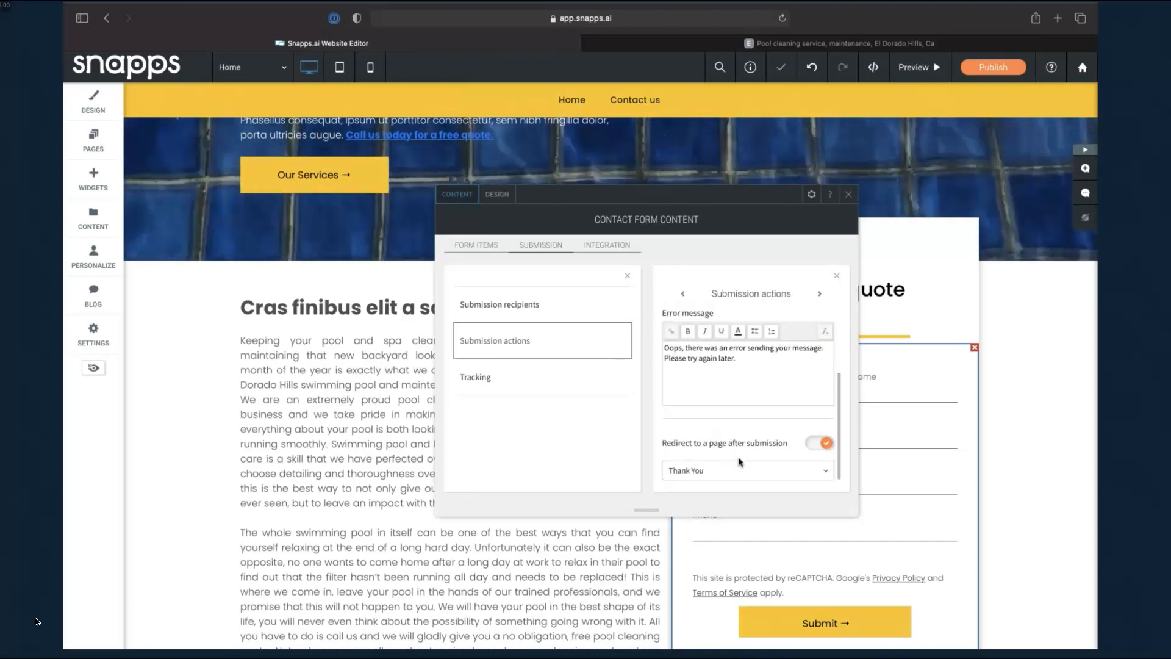
# Select the default error message text under Submission actions
pyautogui.scroll(1, 741, 462)
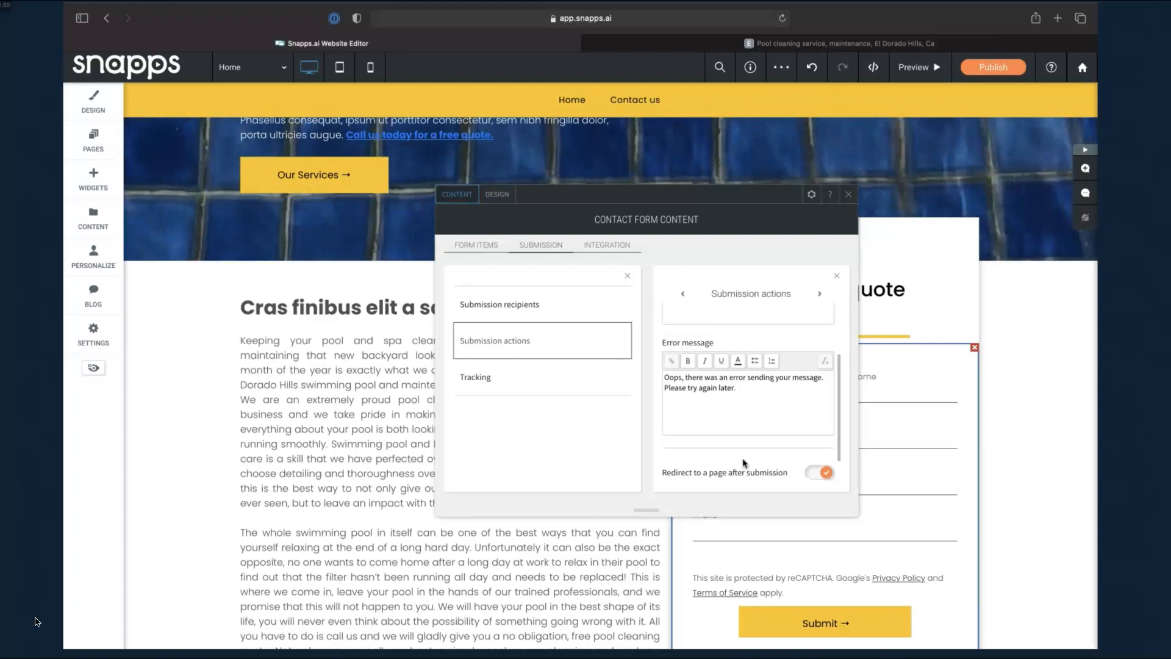
pyautogui.moveTo(750, 388); pyautogui.dragTo(673, 377)
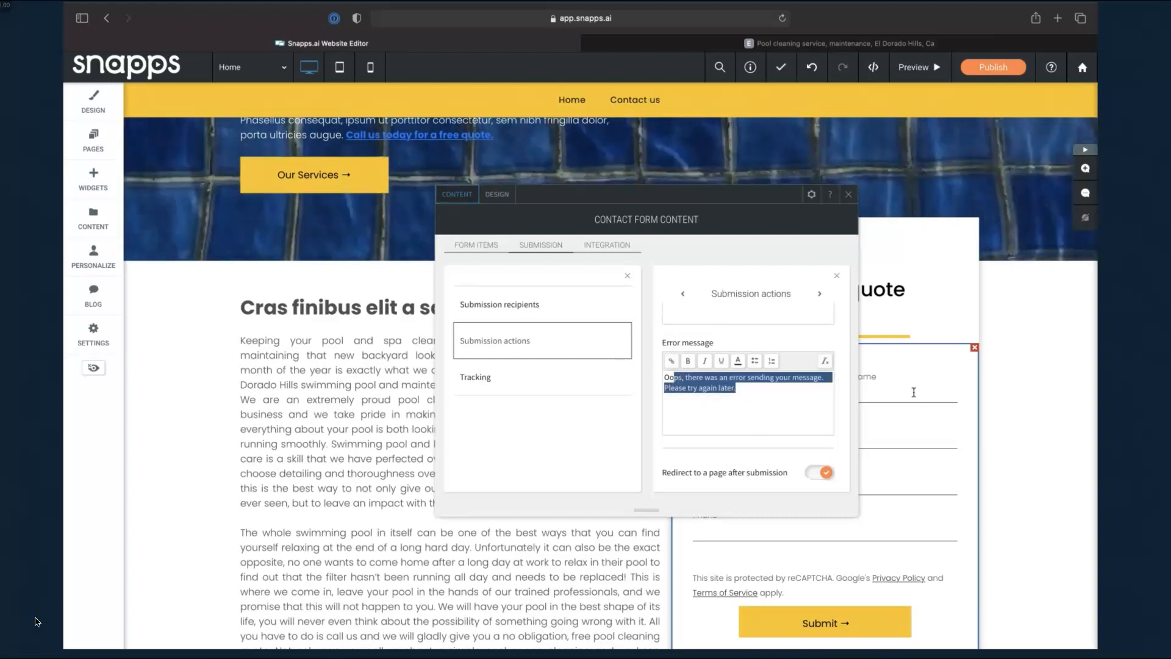
pyautogui.click(744, 395)
pyautogui.moveTo(743, 395); pyautogui.dragTo(659, 379)
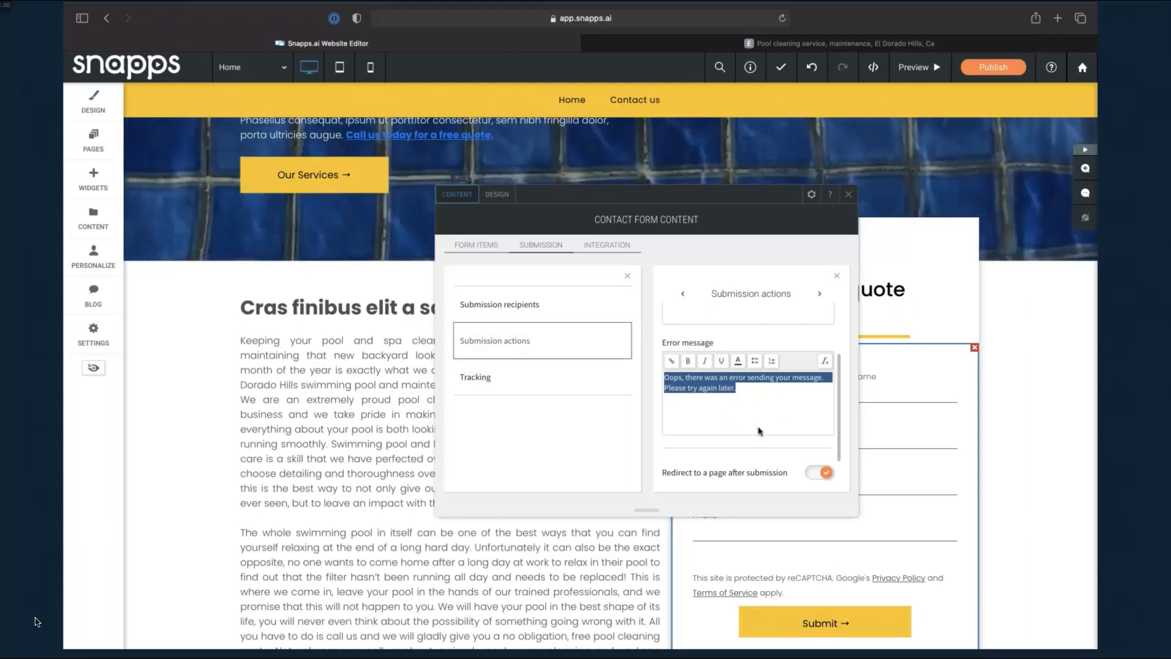
pyautogui.scroll(2, 758, 431)
pyautogui.scroll(-1, 757, 421)
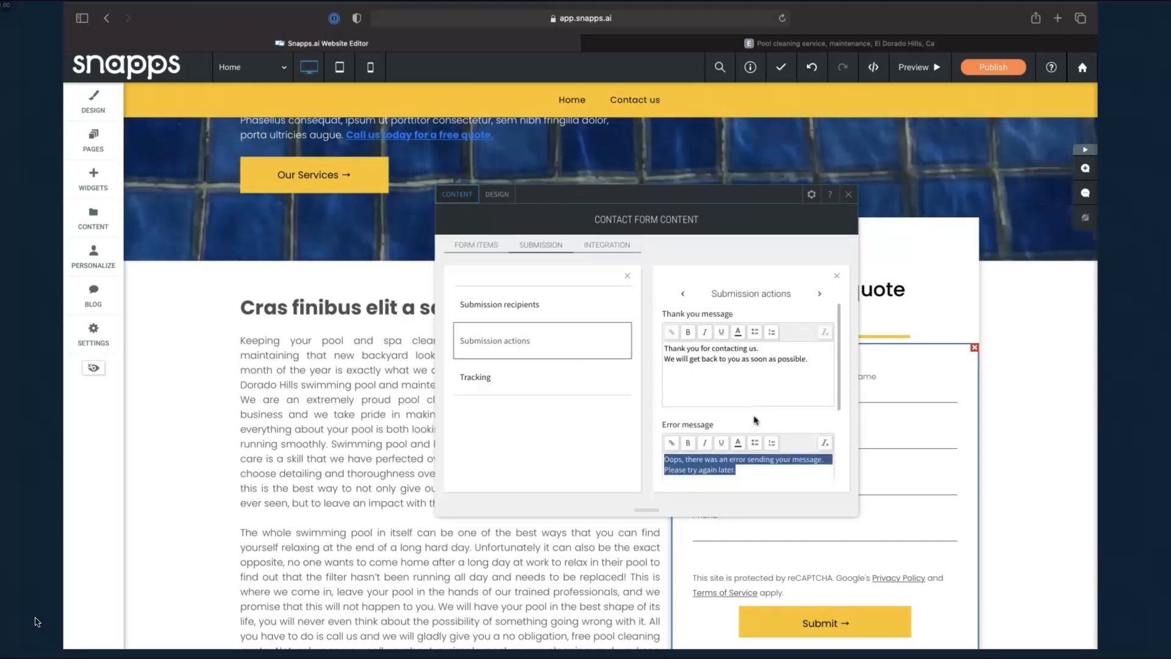
# Check the form's Tracking settings, then show its Integration options like Google Sheets and Mailchimp
pyautogui.click(544, 383)
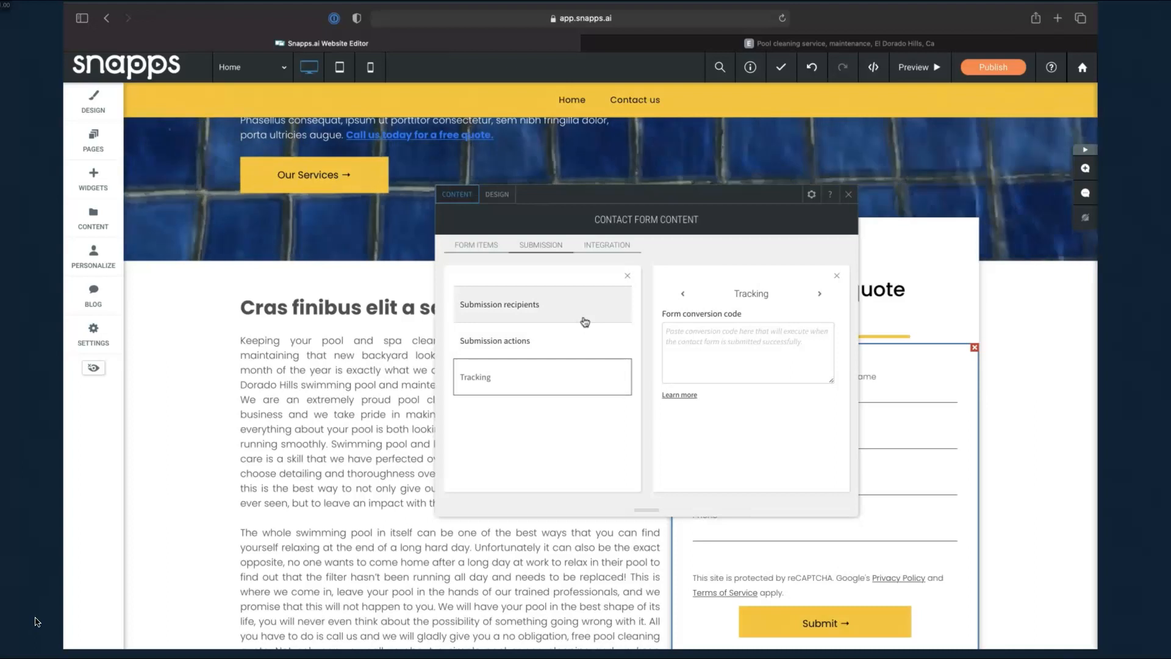
pyautogui.click(610, 245)
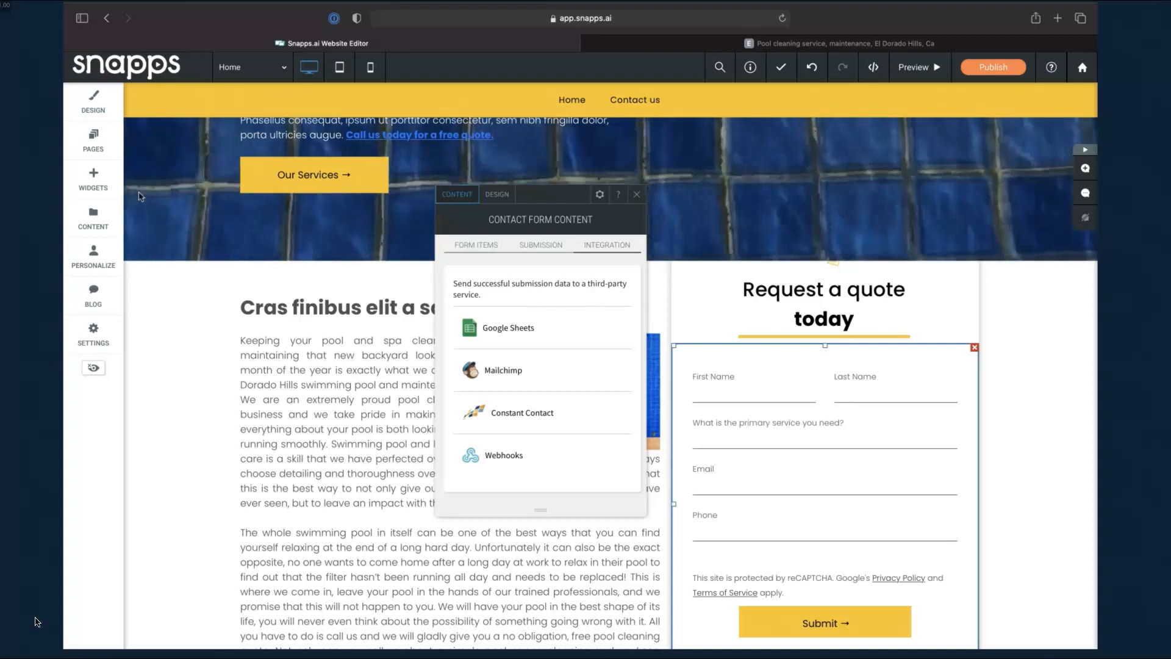
pyautogui.click(95, 181)
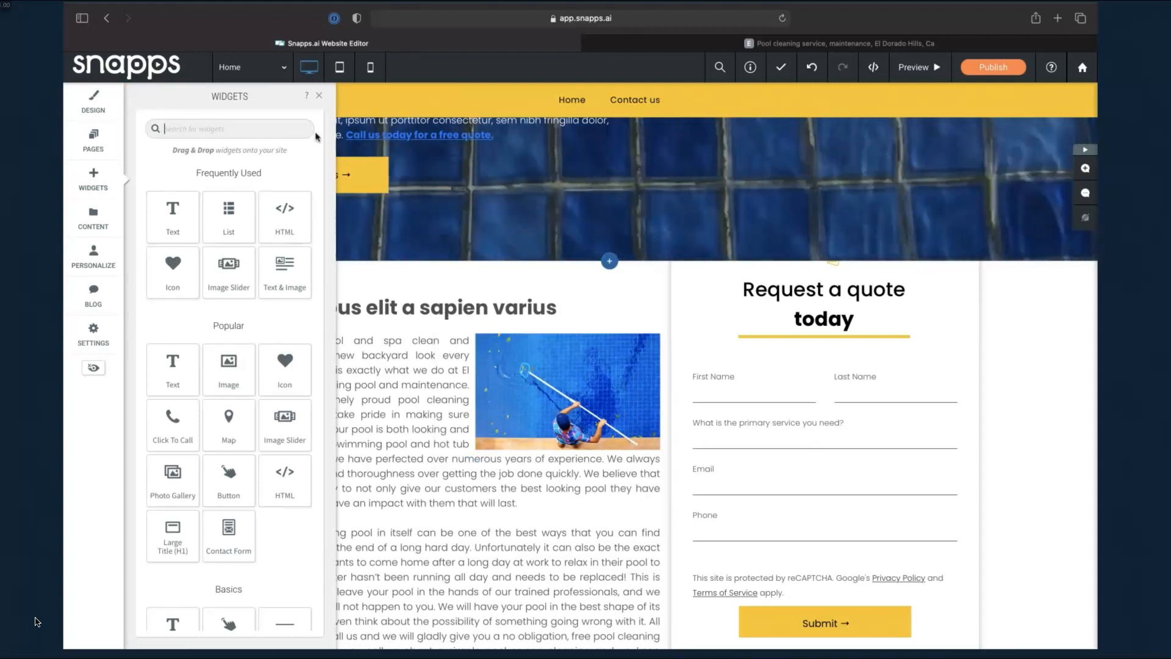
pyautogui.click(318, 98)
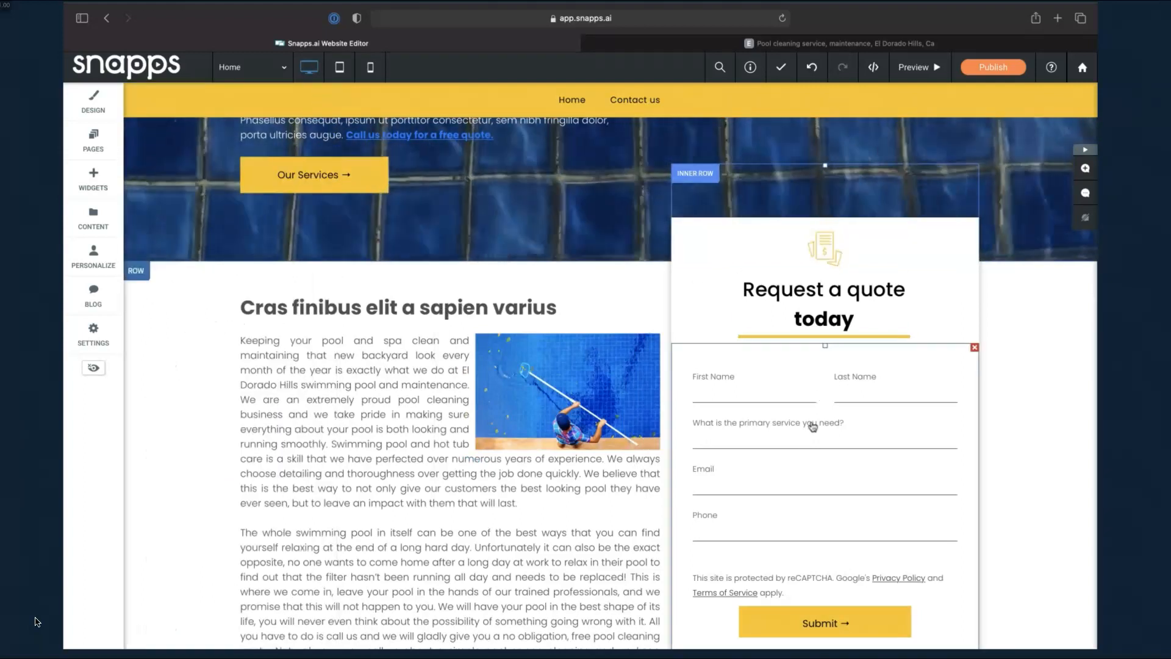
pyautogui.click(832, 462)
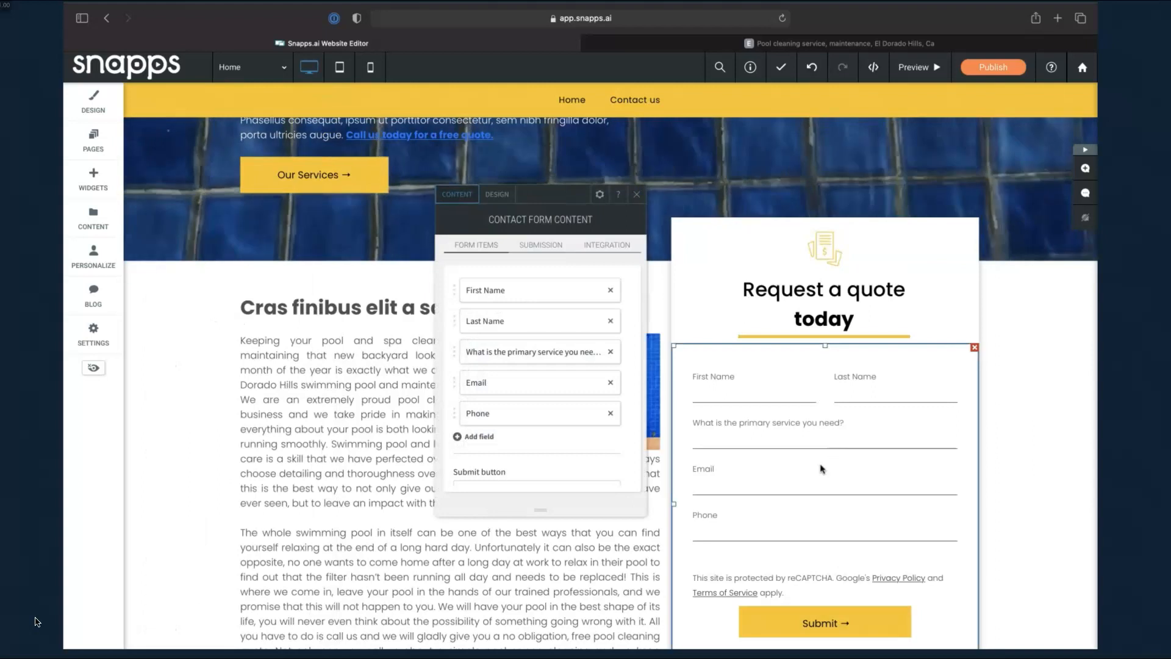
pyautogui.click(618, 252)
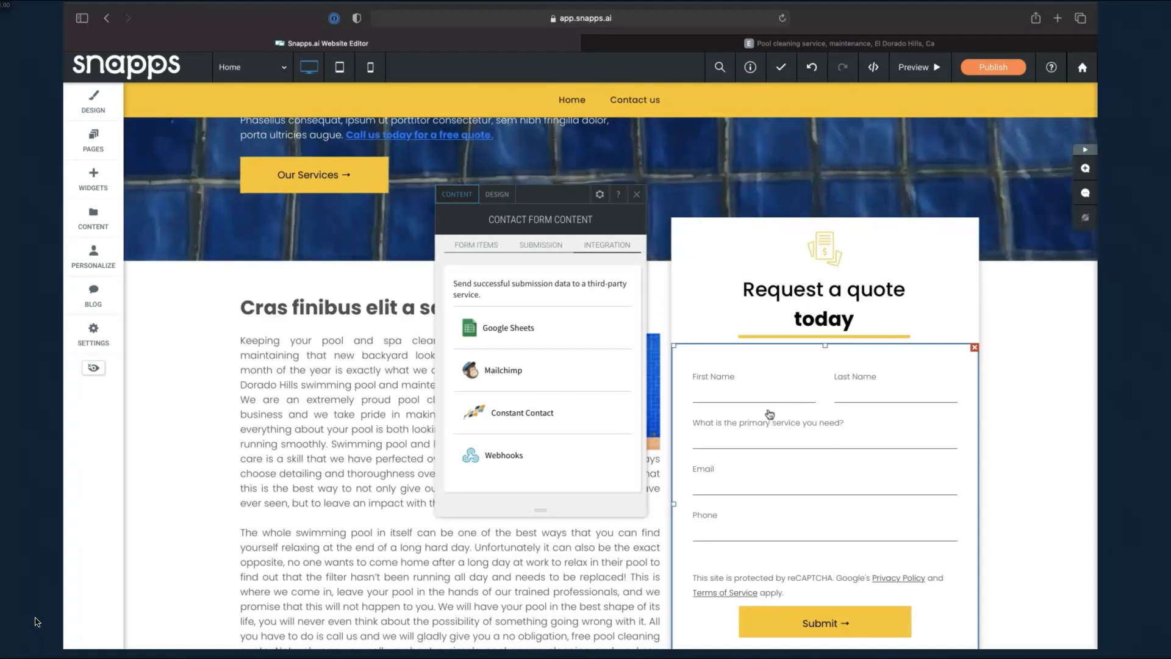
pyautogui.click(565, 329)
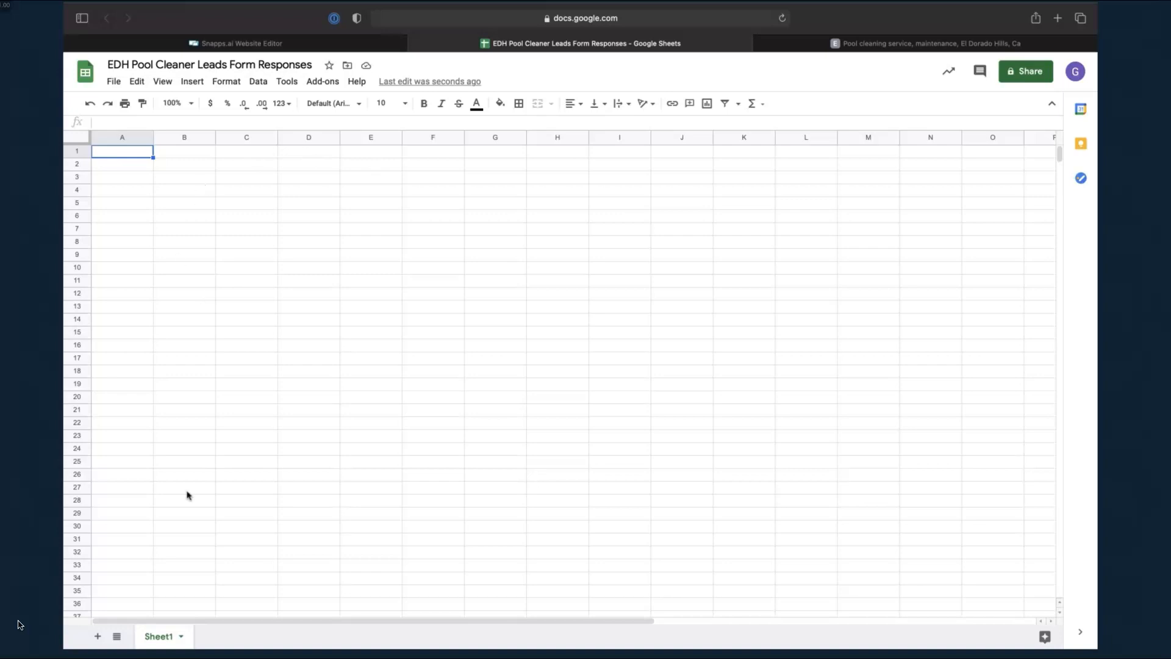
# Switch from the Google Sheets tab back to the Snapps.ai Website Editor tab
pyautogui.click(295, 47)
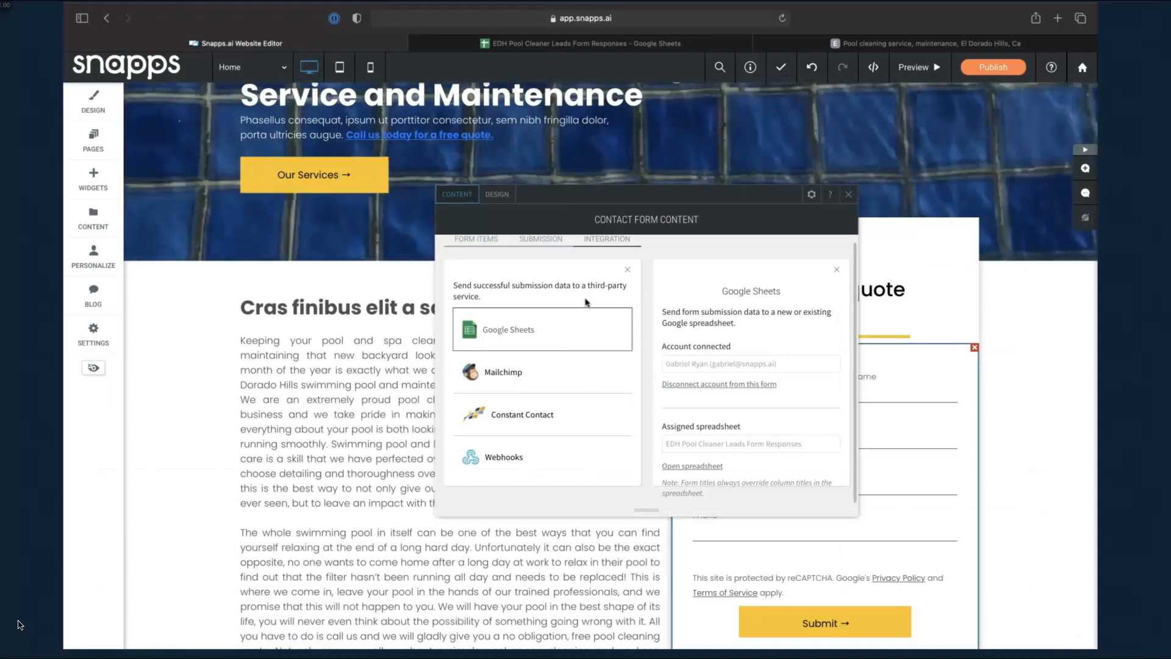
# Close the form settings and edit the heading 'Request a quote today' to read 'Request a quote'
pyautogui.click(848, 195)
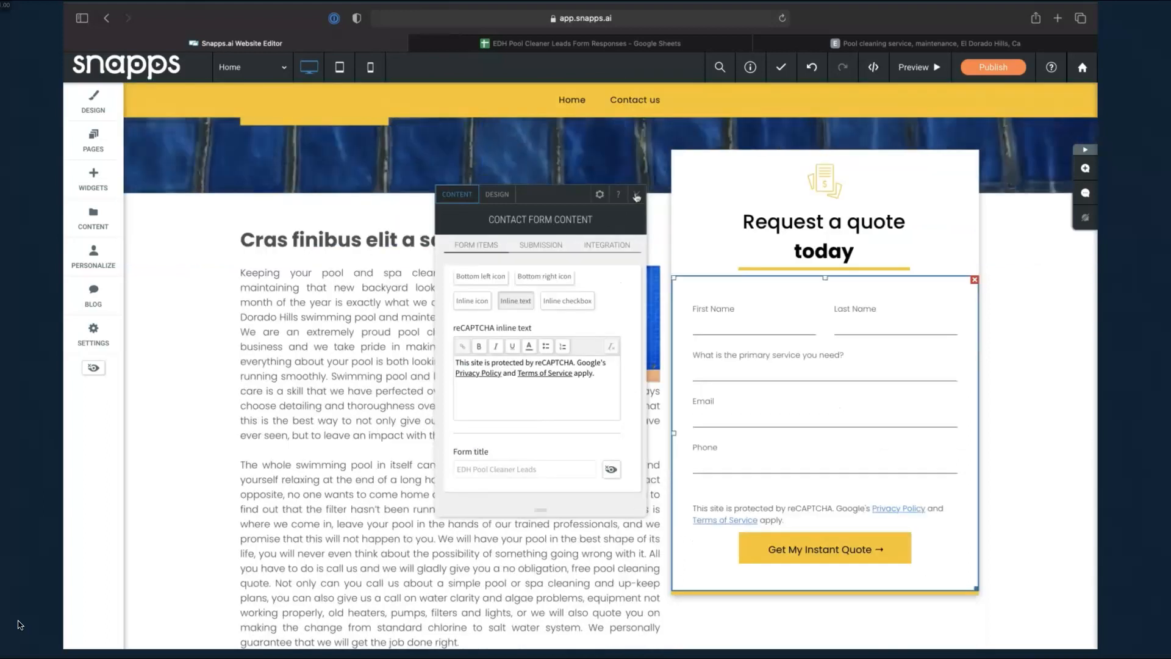
pyautogui.scroll(-1, 812, 333)
pyautogui.scroll(5, 813, 333)
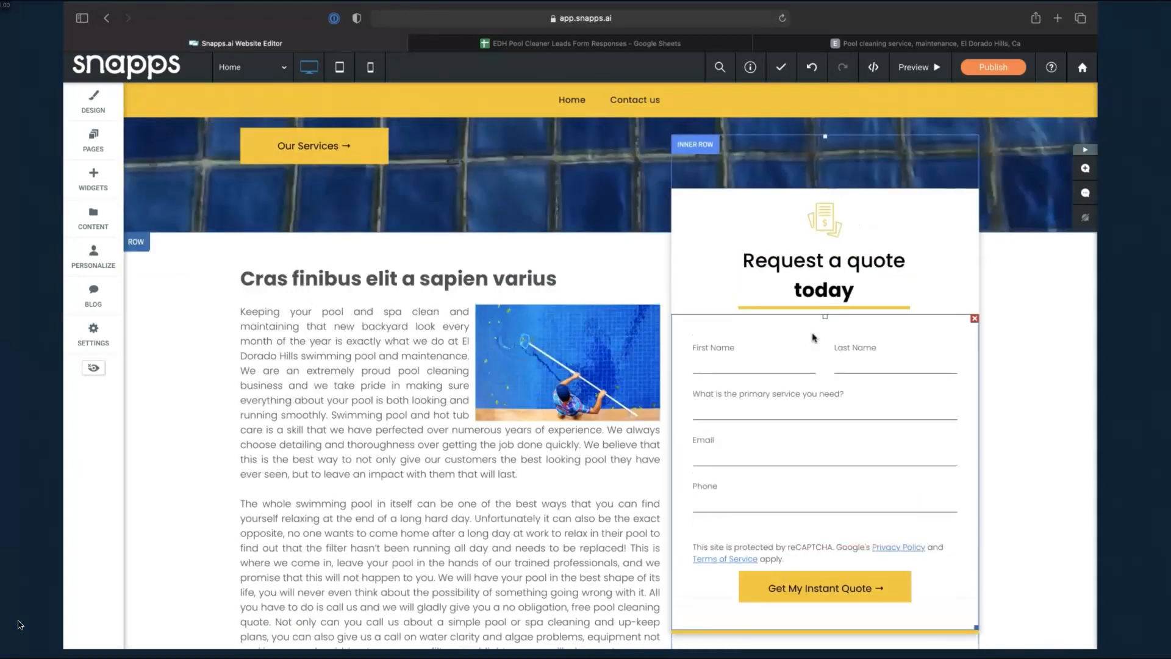
pyautogui.click(857, 373)
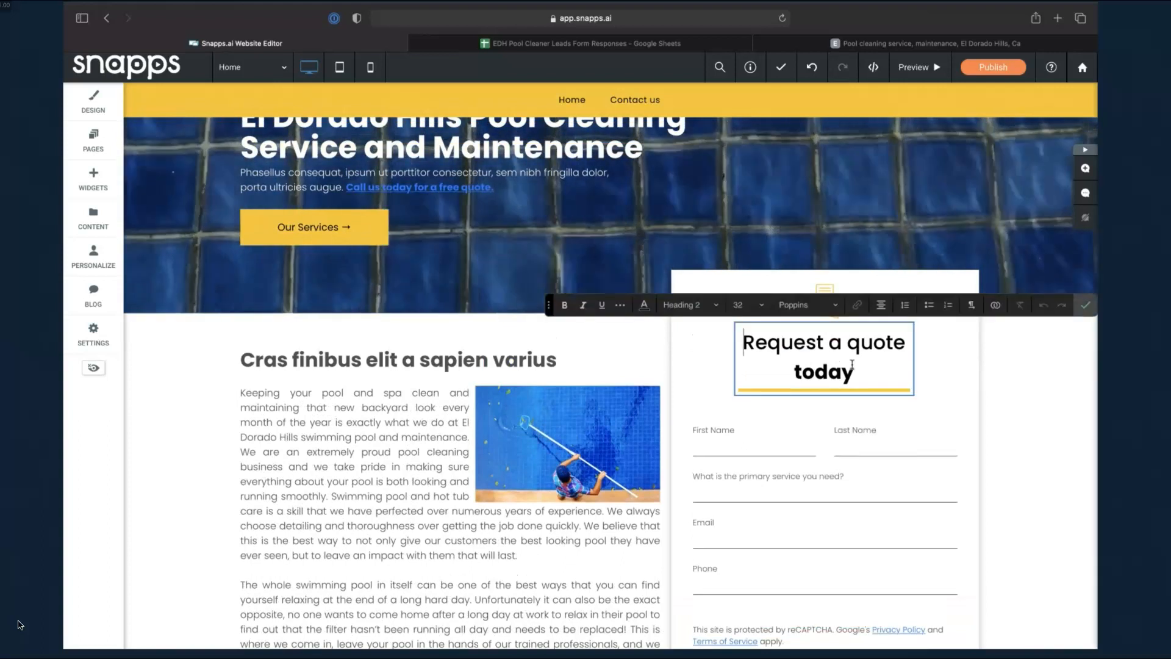
pyautogui.press('BackSpace')
pyautogui.press('BackSpace')
pyautogui.press('BackSpace')
pyautogui.press('BackSpace')
pyautogui.press('BackSpace')
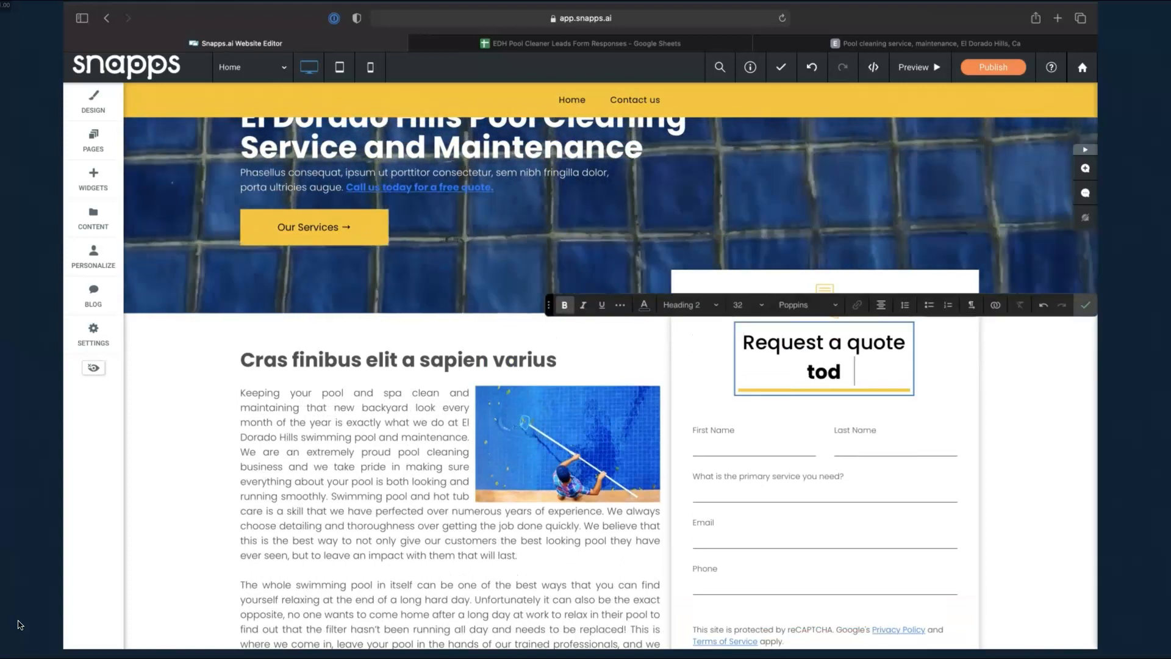
pyautogui.press('BackSpace')
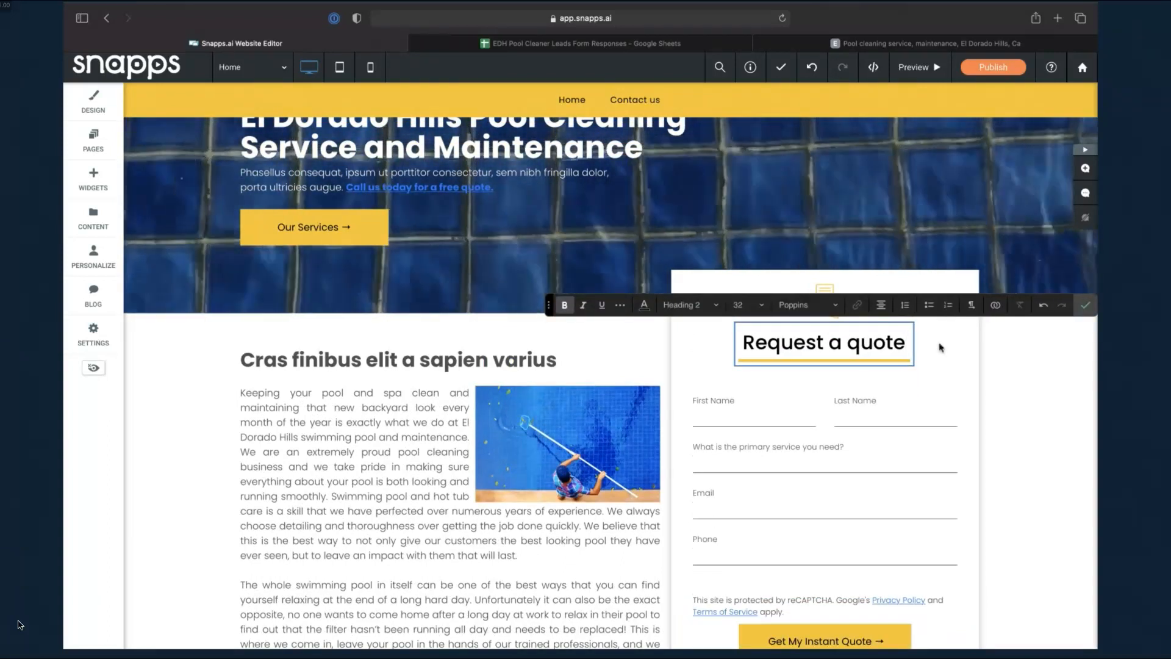
pyautogui.click(1090, 311)
pyautogui.scroll(-3, 883, 490)
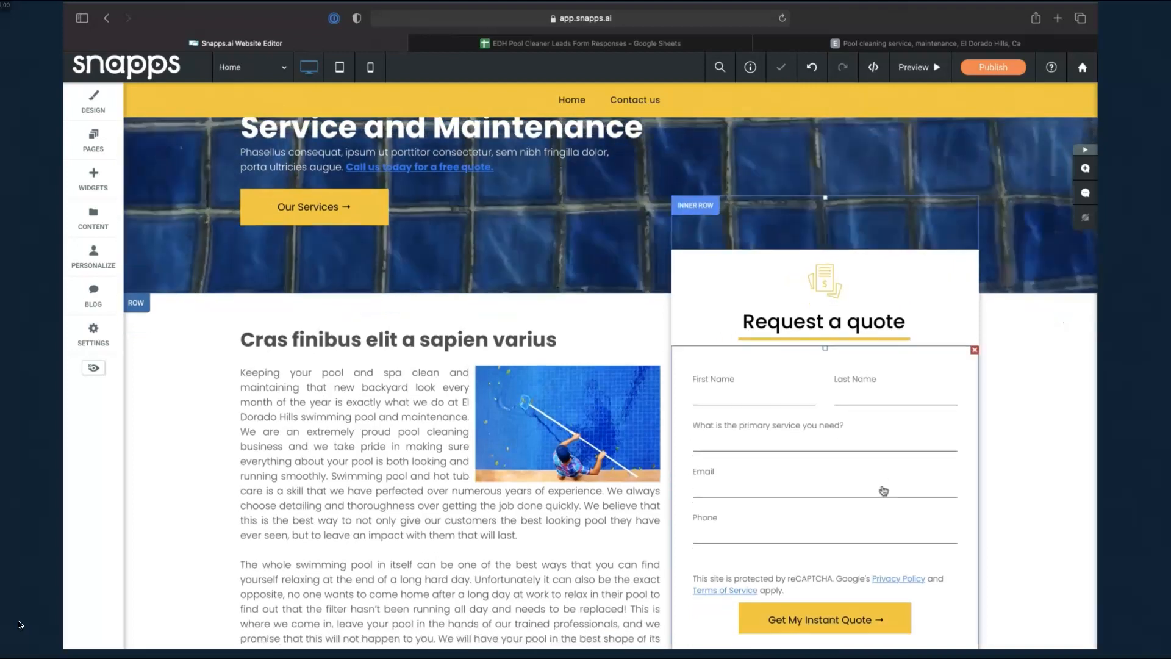
pyautogui.scroll(5, 884, 490)
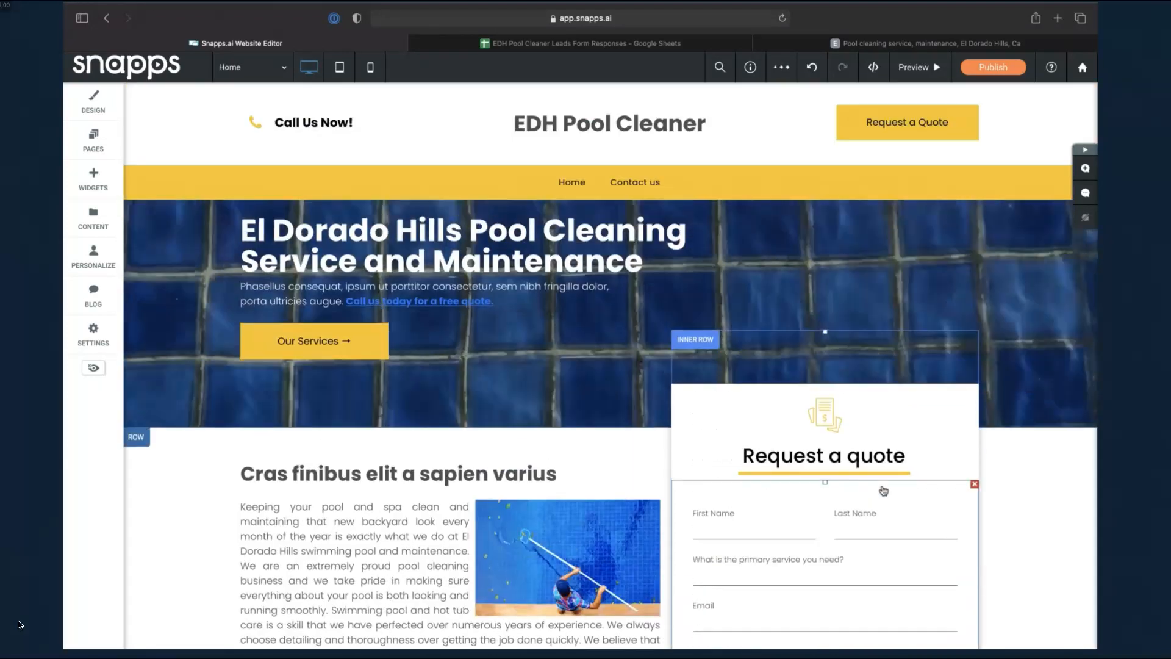
pyautogui.scroll(-2, 884, 491)
pyautogui.scroll(-15, 397, 545)
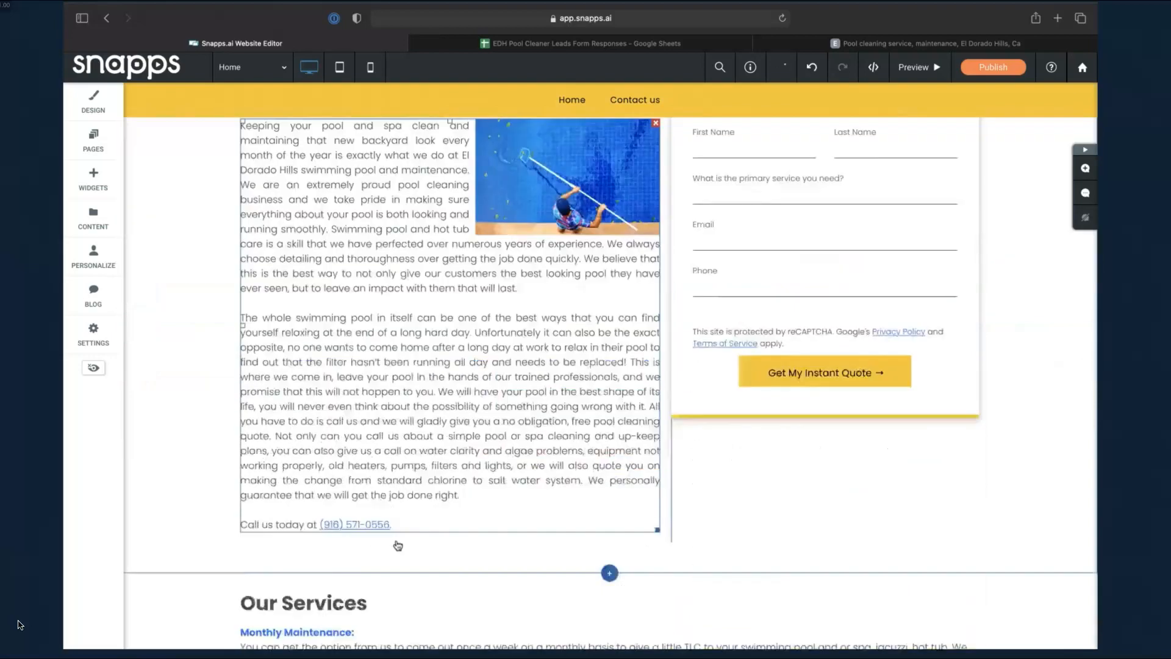
pyautogui.scroll(-5, 398, 545)
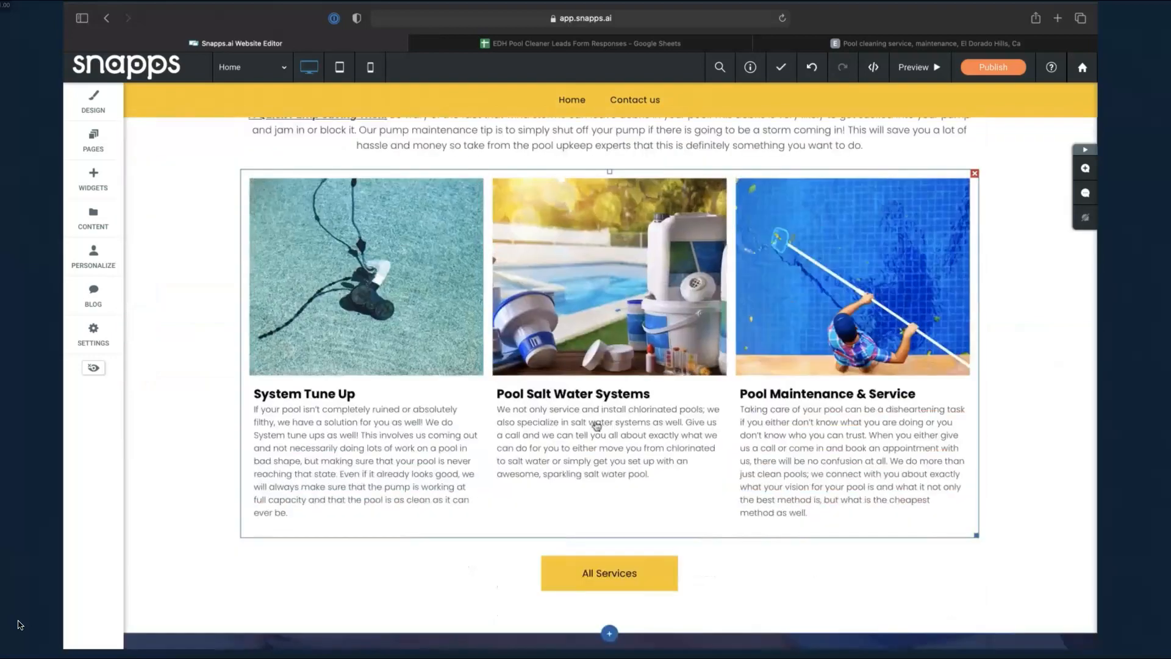
pyautogui.scroll(15, 595, 290)
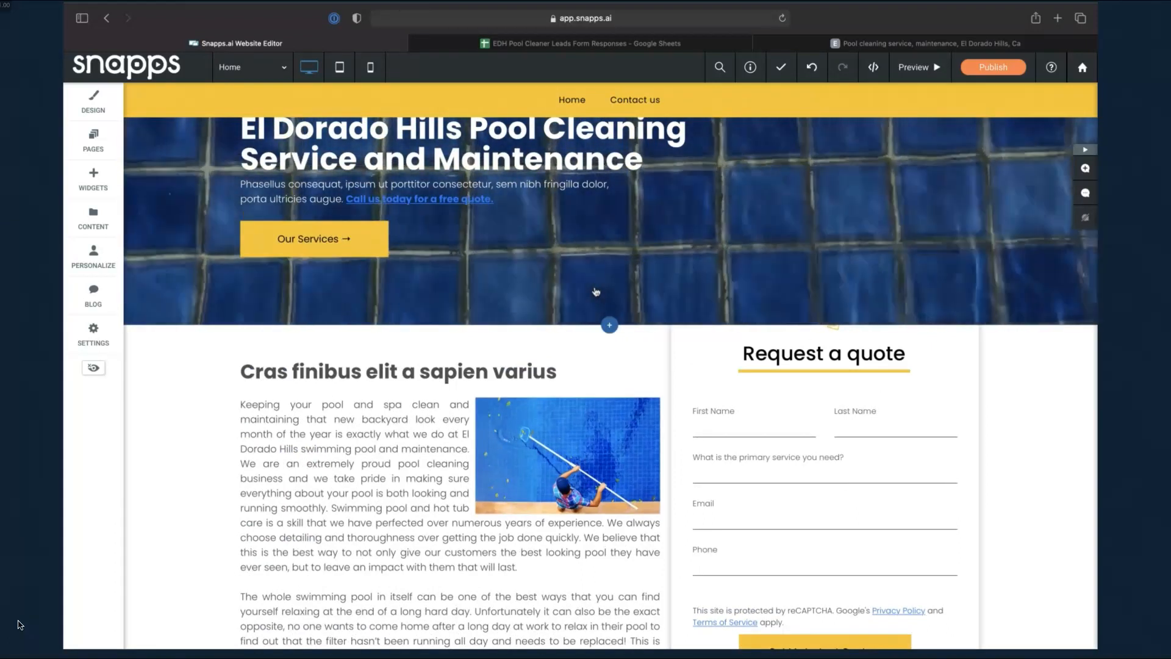
pyautogui.scroll(3, 596, 291)
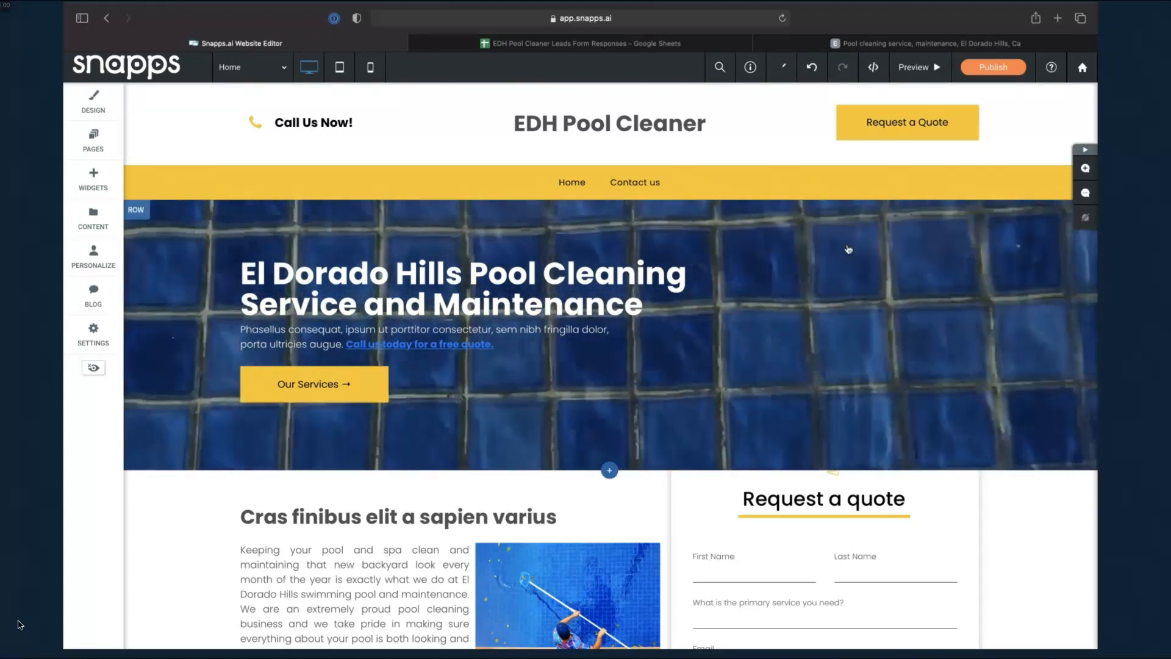
pyautogui.scroll(-5, 848, 248)
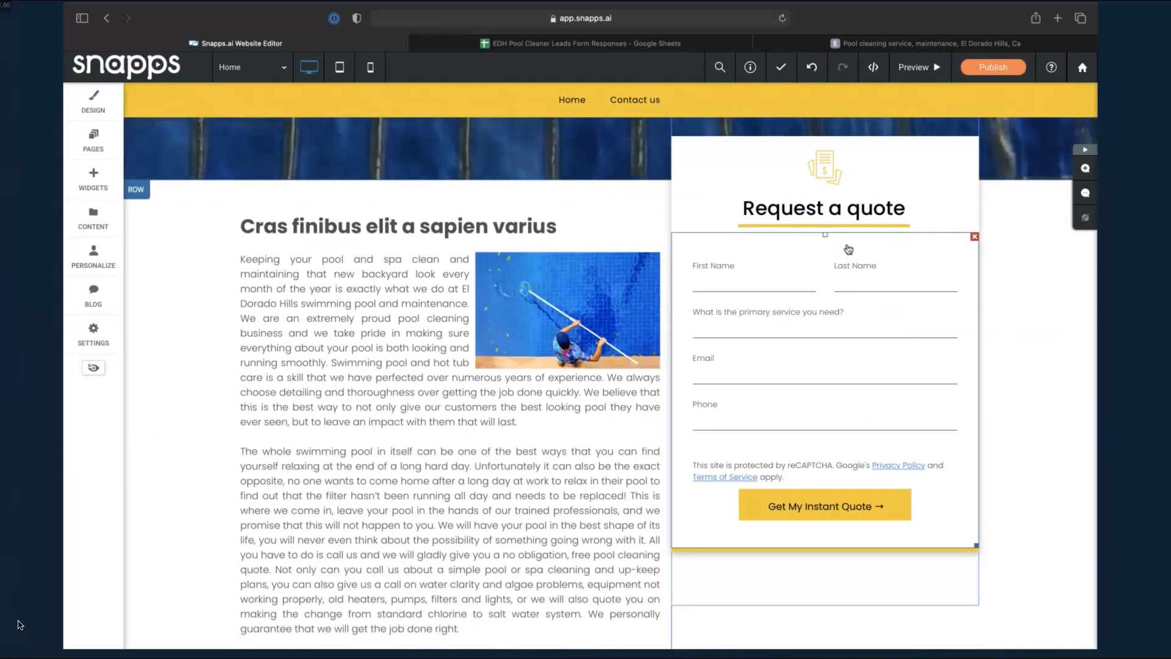
pyautogui.scroll(2, 848, 249)
pyautogui.scroll(3, 848, 249)
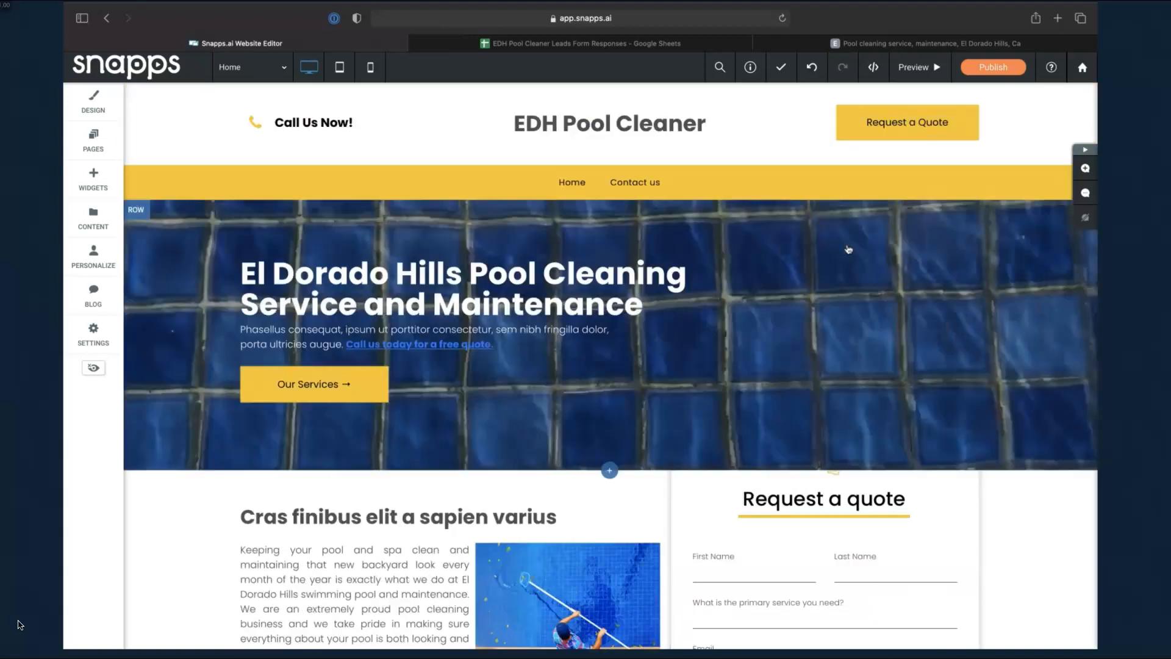